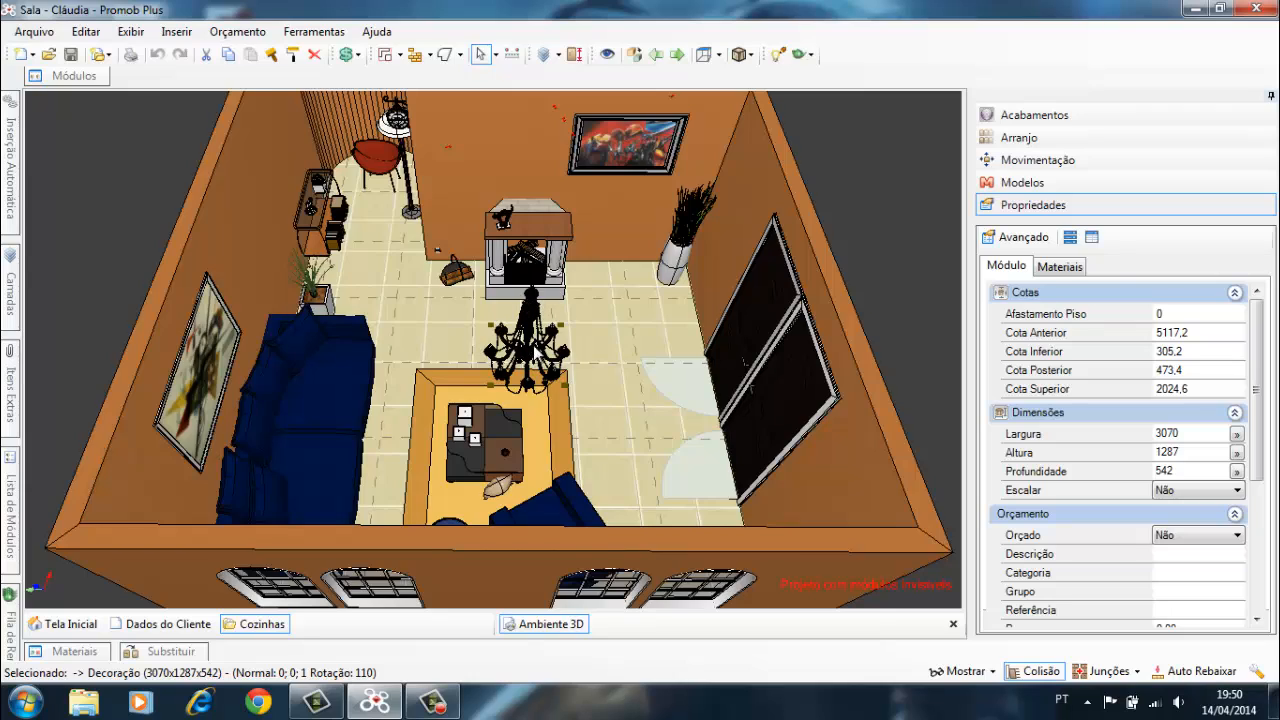
scroll(535, 352, down, 2)
middle_drag(545, 385, 487, 320)
scroll(541, 409, up, 1)
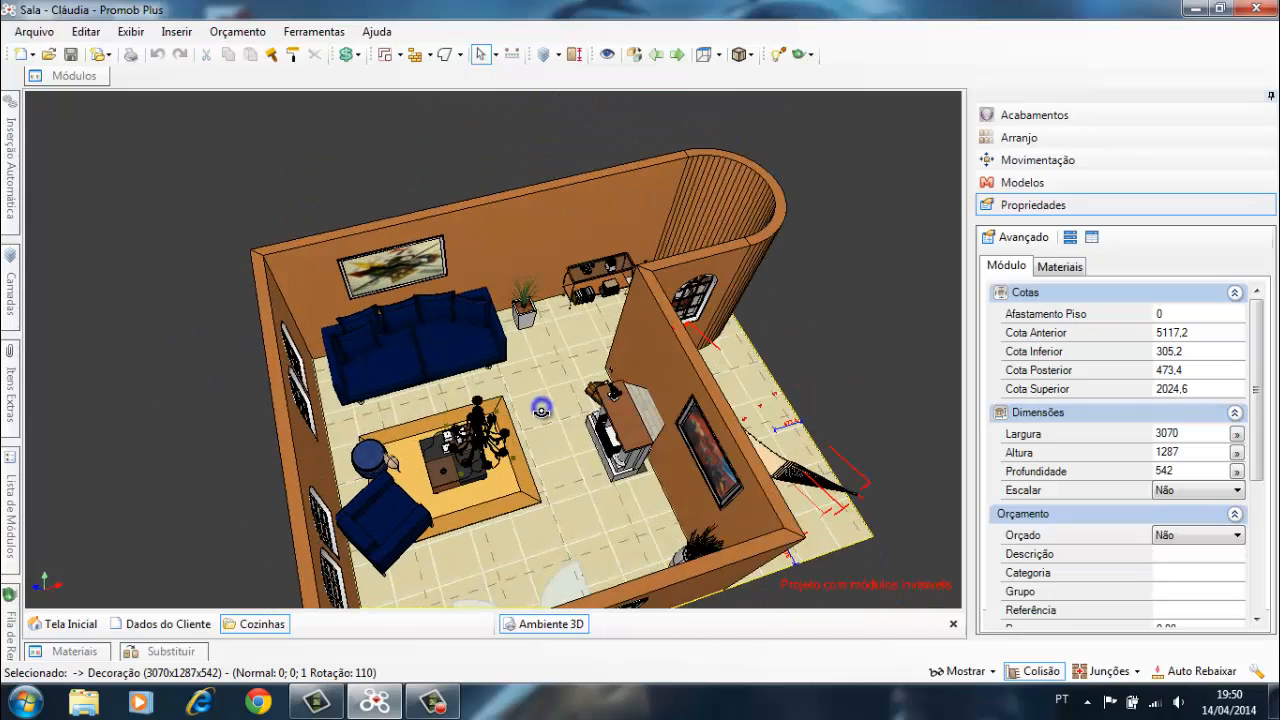
mouse_move(541, 409)
right_down()
mouse_move(565, 388)
mouse_move(545, 404)
right_up()
middle_drag(570, 405, 562, 372)
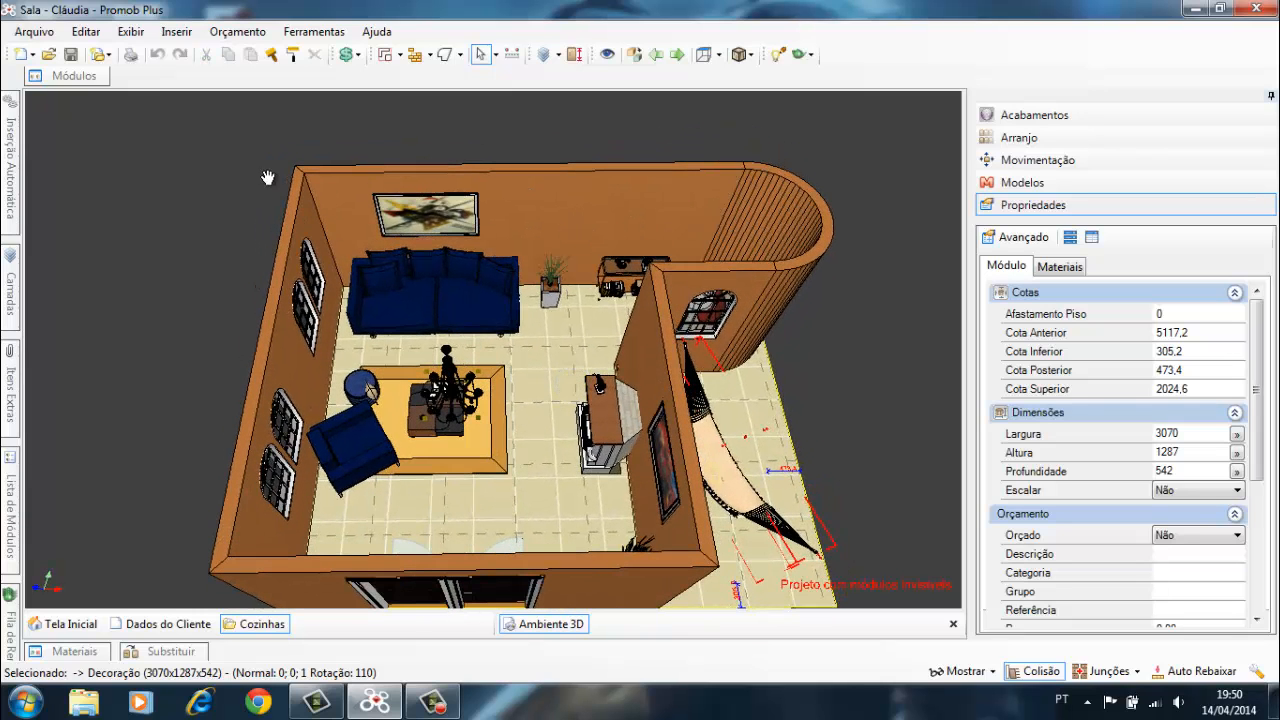
Step: Open a print layout of the 3D room based on the "A4 em Branco" prototype
click(132, 56)
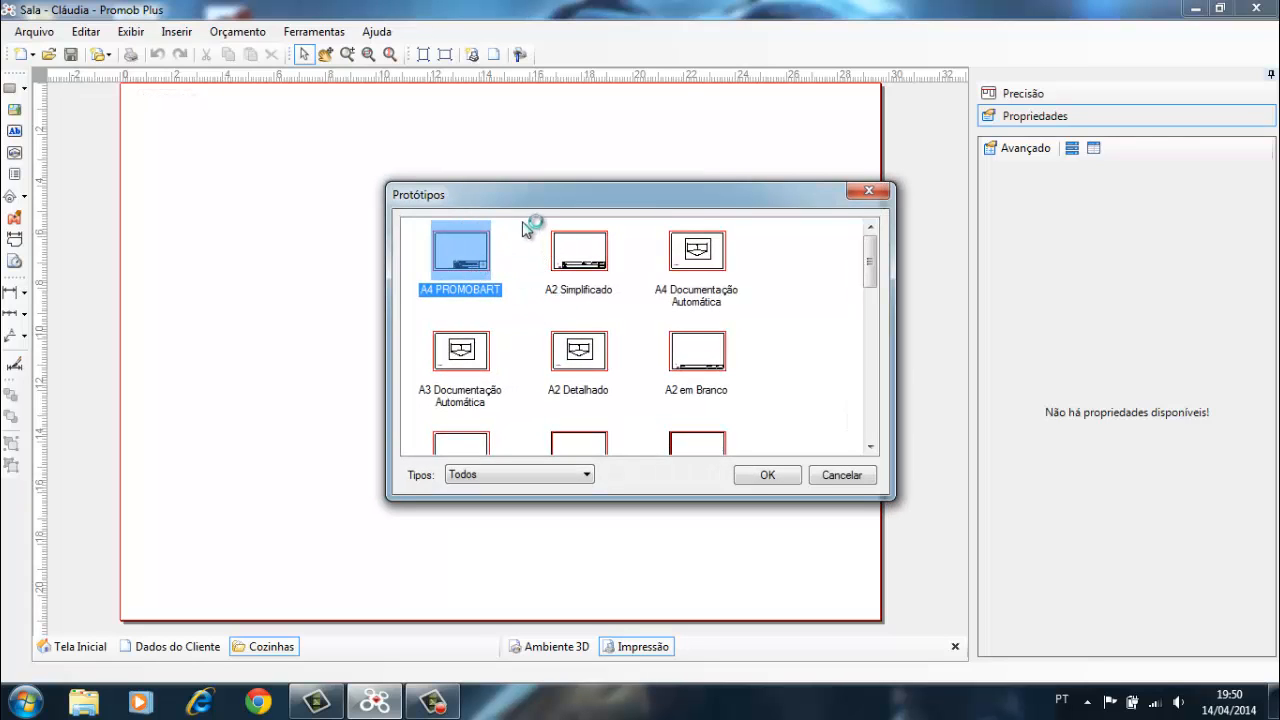
drag(530, 205, 440, 184)
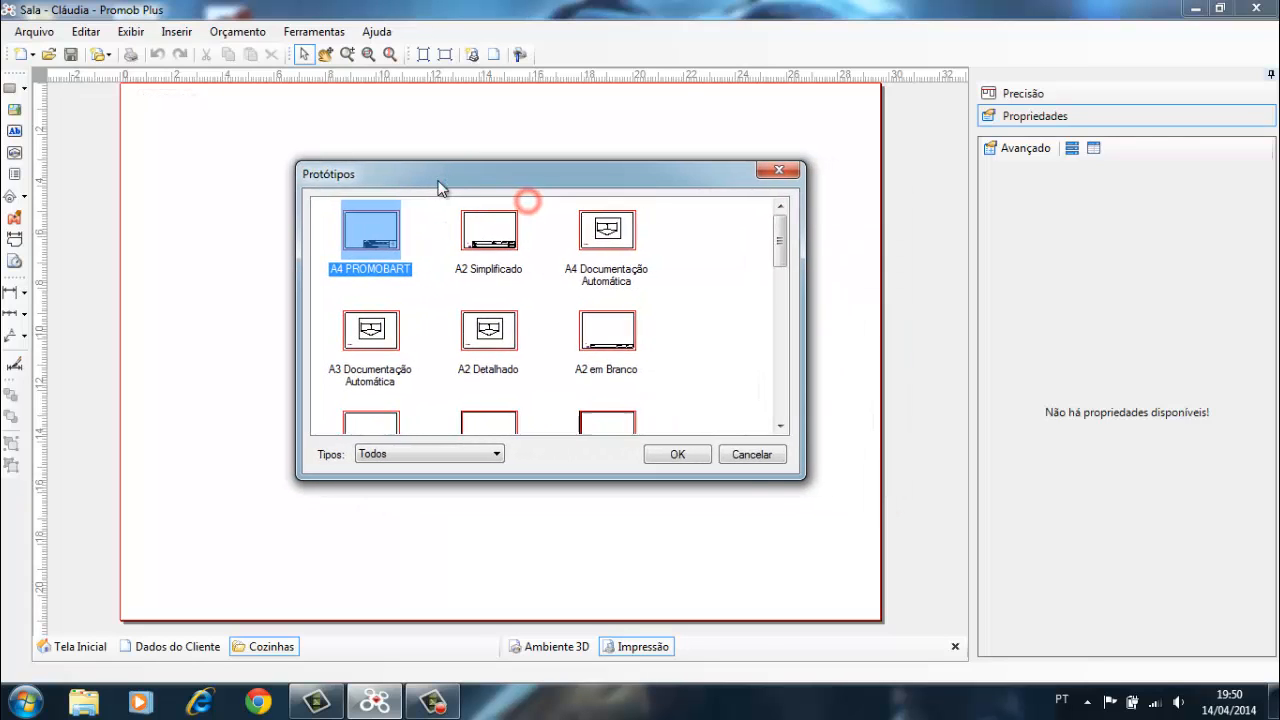
click(503, 256)
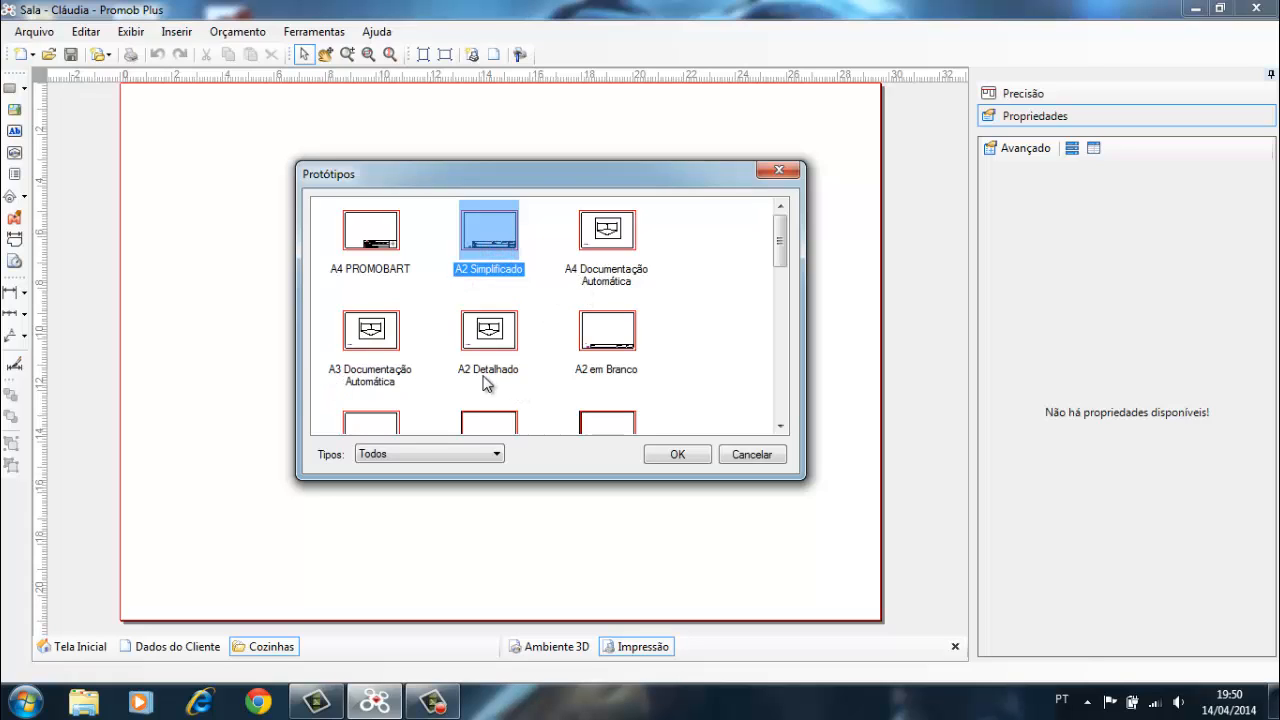
mouse_move(780, 237)
mouse_down()
mouse_move(780, 305)
mouse_move(780, 241)
mouse_up()
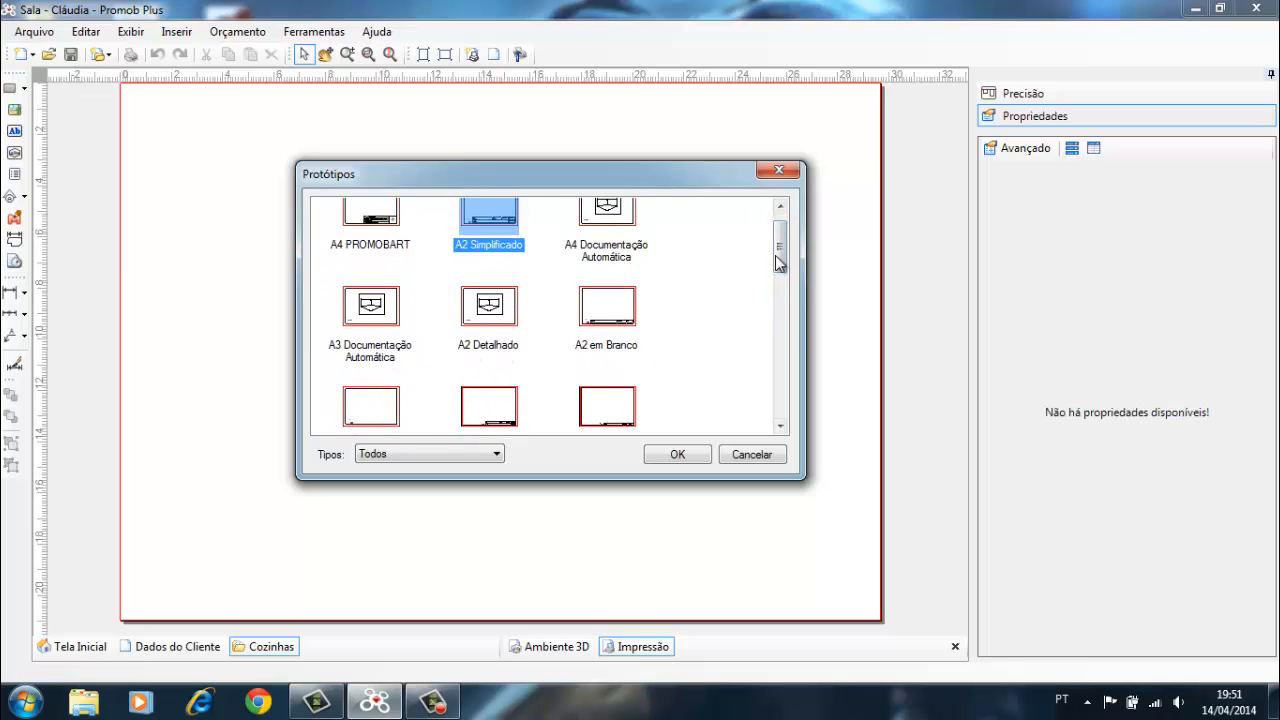
drag(780, 262, 779, 323)
click(498, 326)
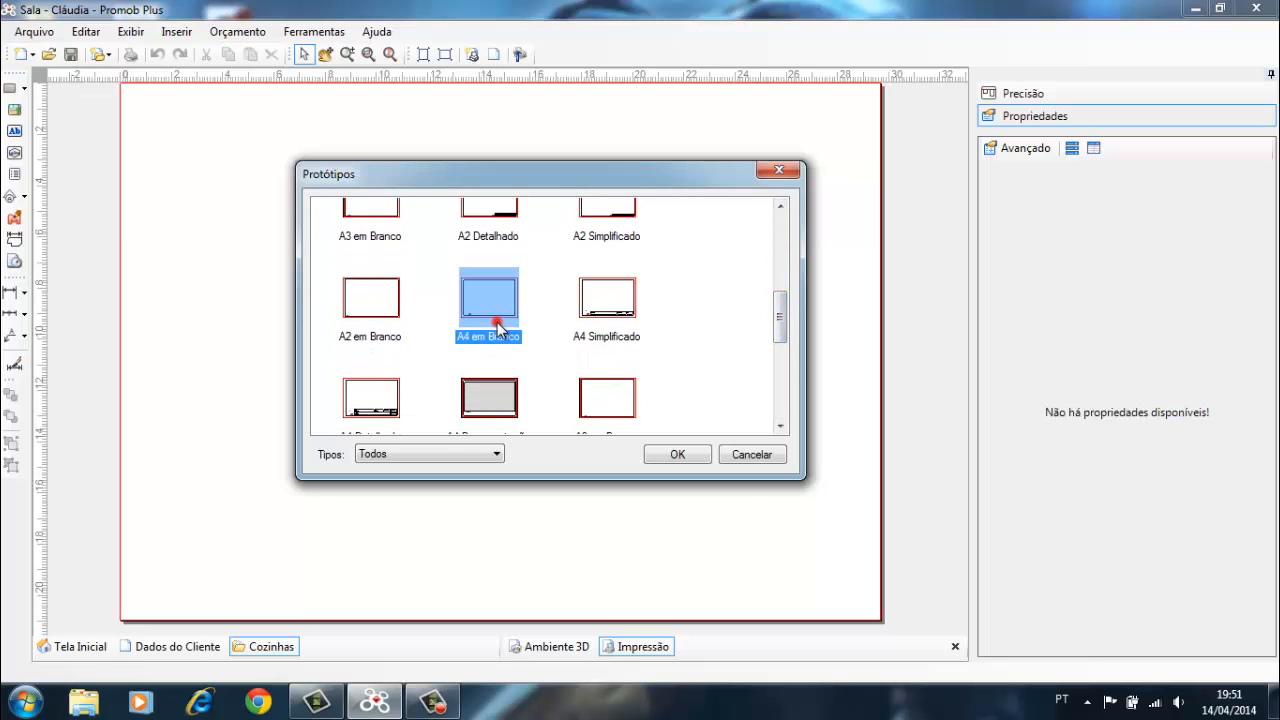
click(685, 456)
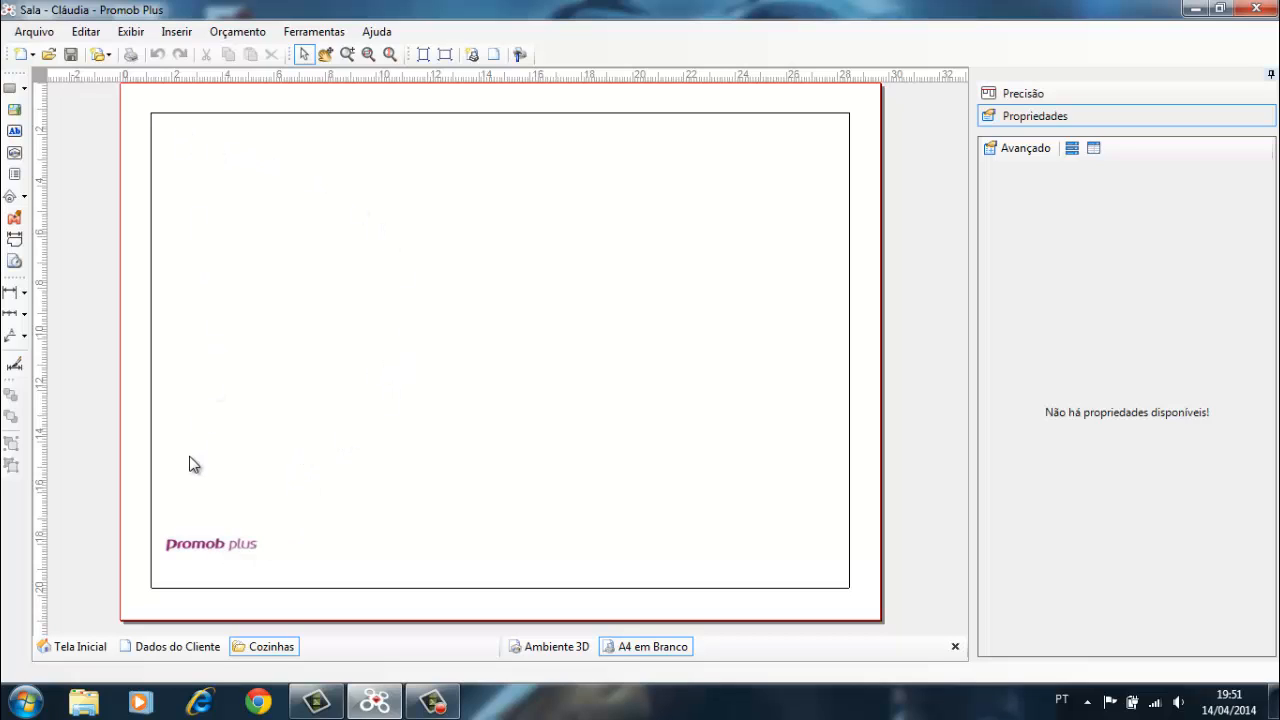
Step: Delete the Promob plus logo from the sheet
click(222, 553)
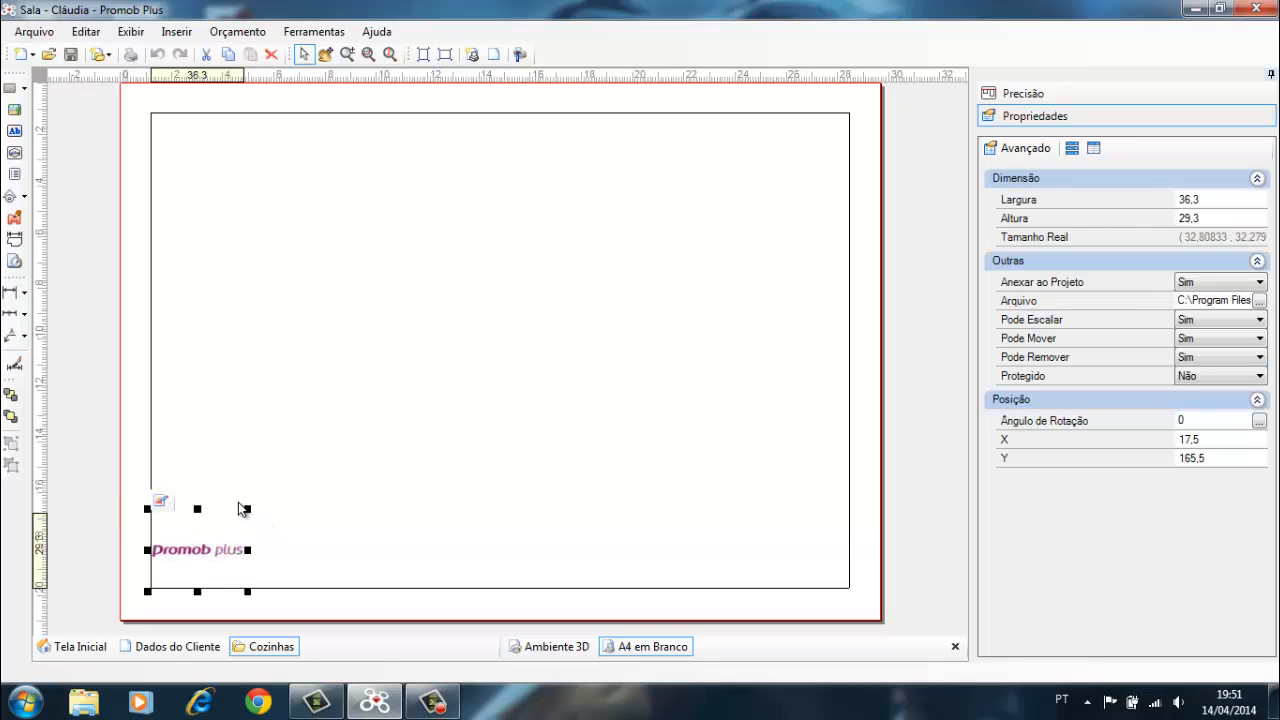
drag(249, 510, 395, 389)
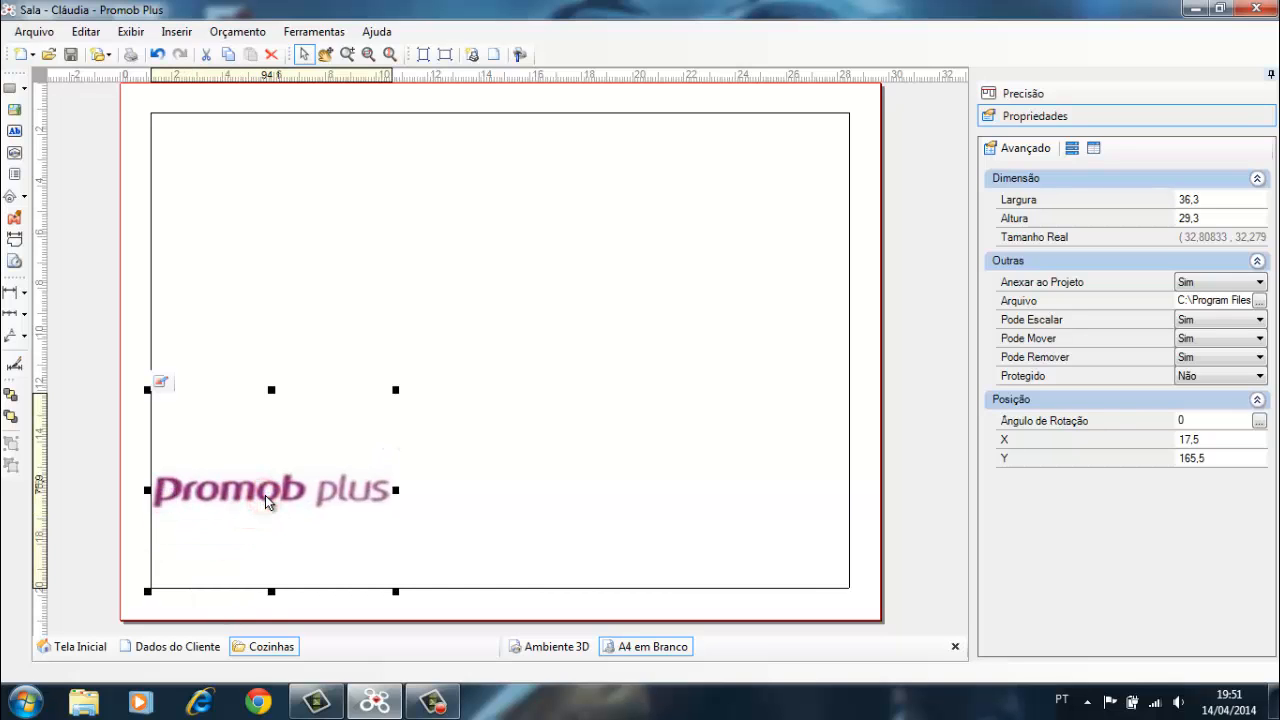
key(Delete)
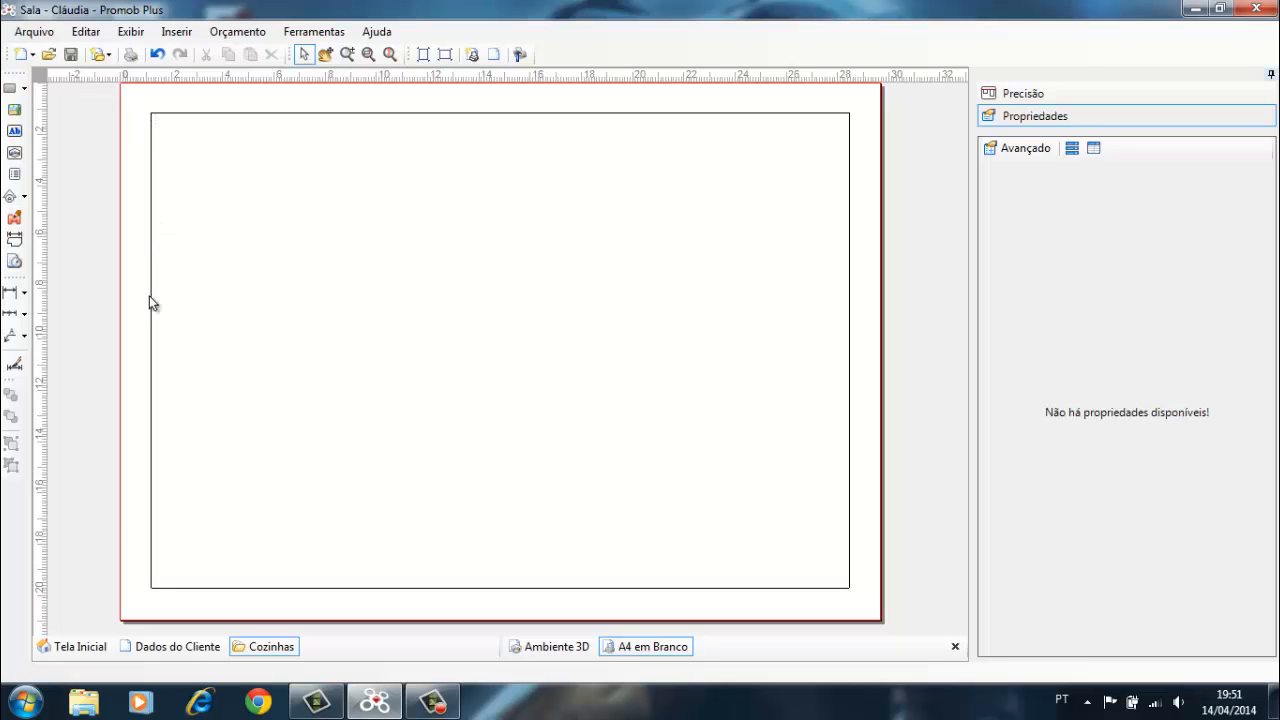
Step: Draw a rectangle about 87 wide and 48 high inside the lower-right area of the sheet frame and select it
click(846, 114)
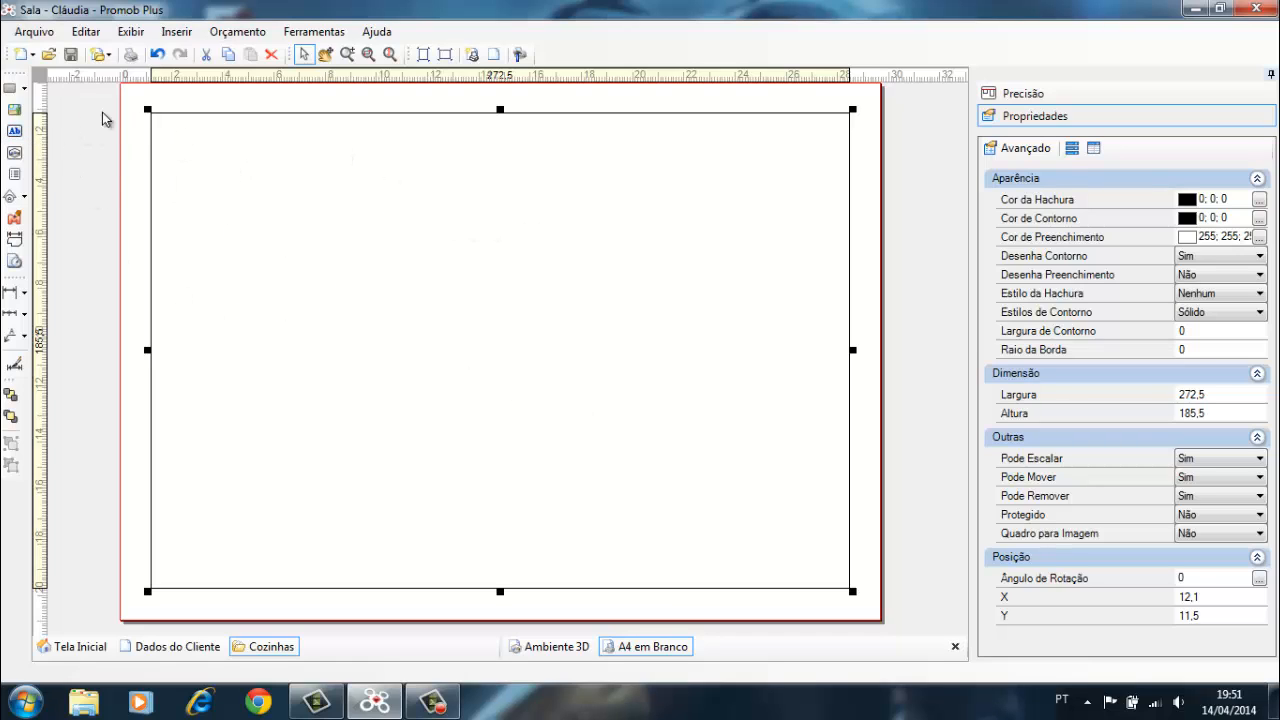
click(24, 89)
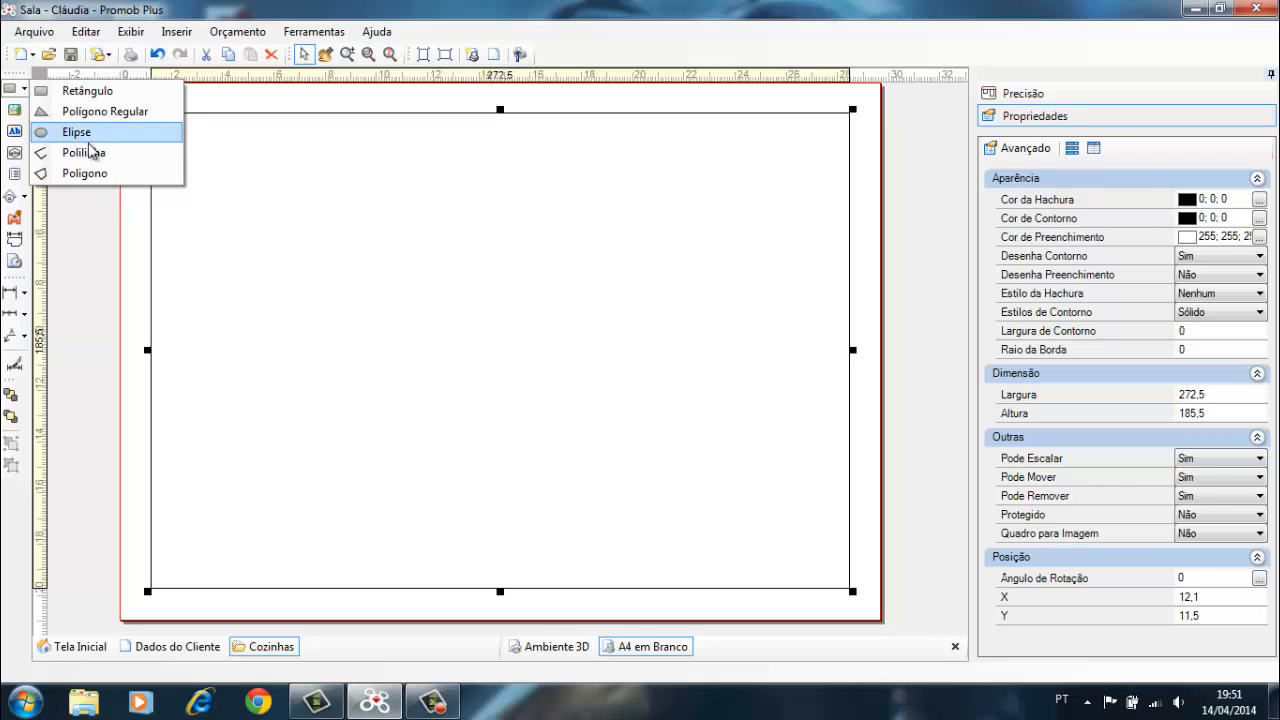
click(101, 93)
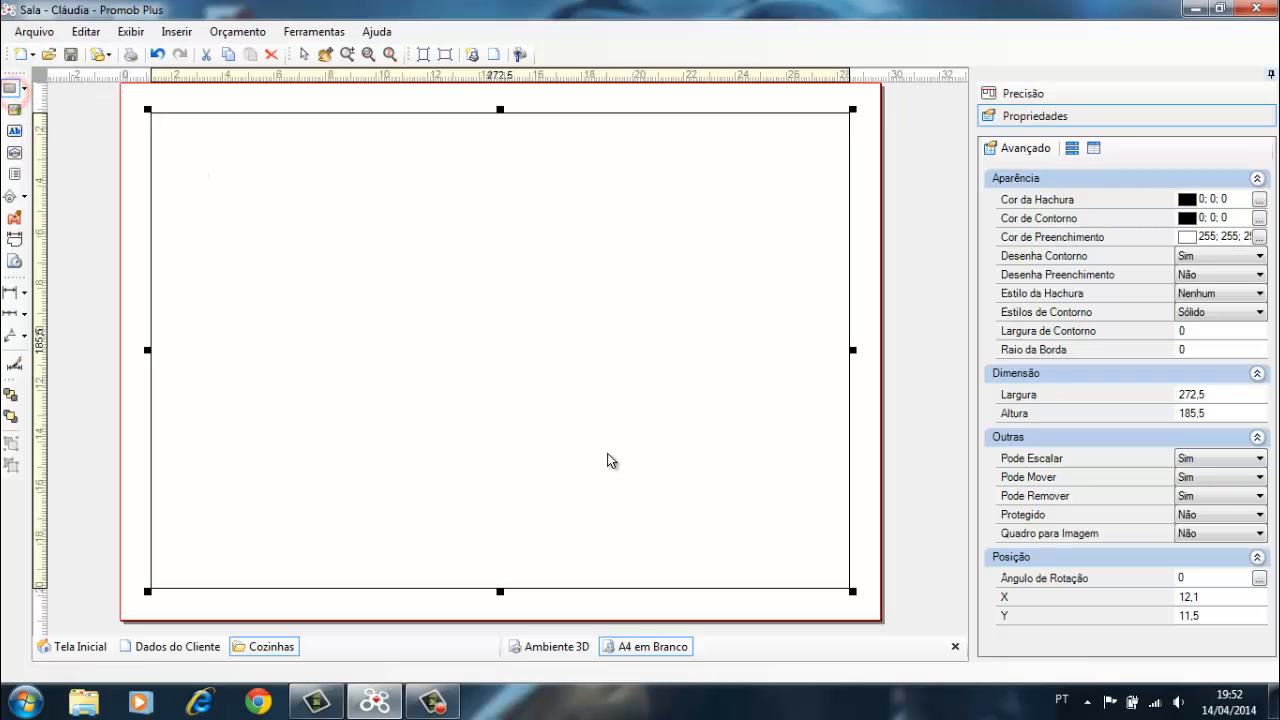
mouse_move(604, 435)
mouse_down()
mouse_move(731, 486)
mouse_move(826, 559)
mouse_up()
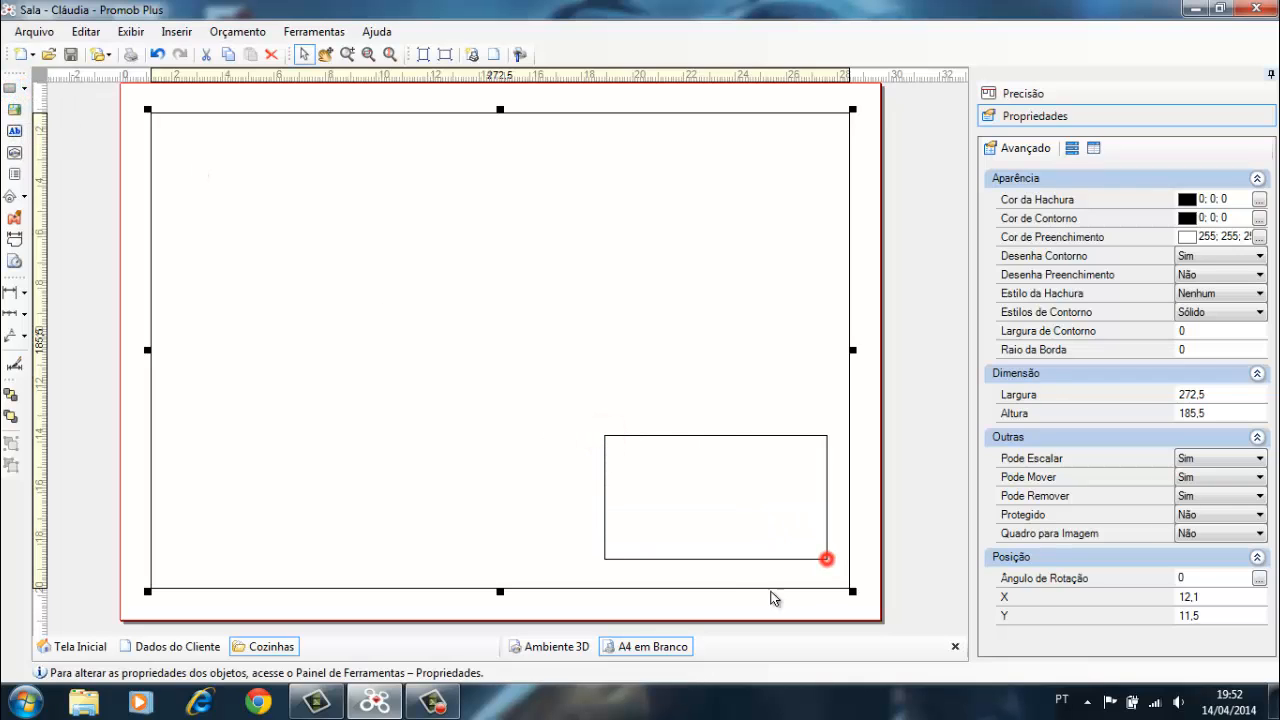
click(662, 437)
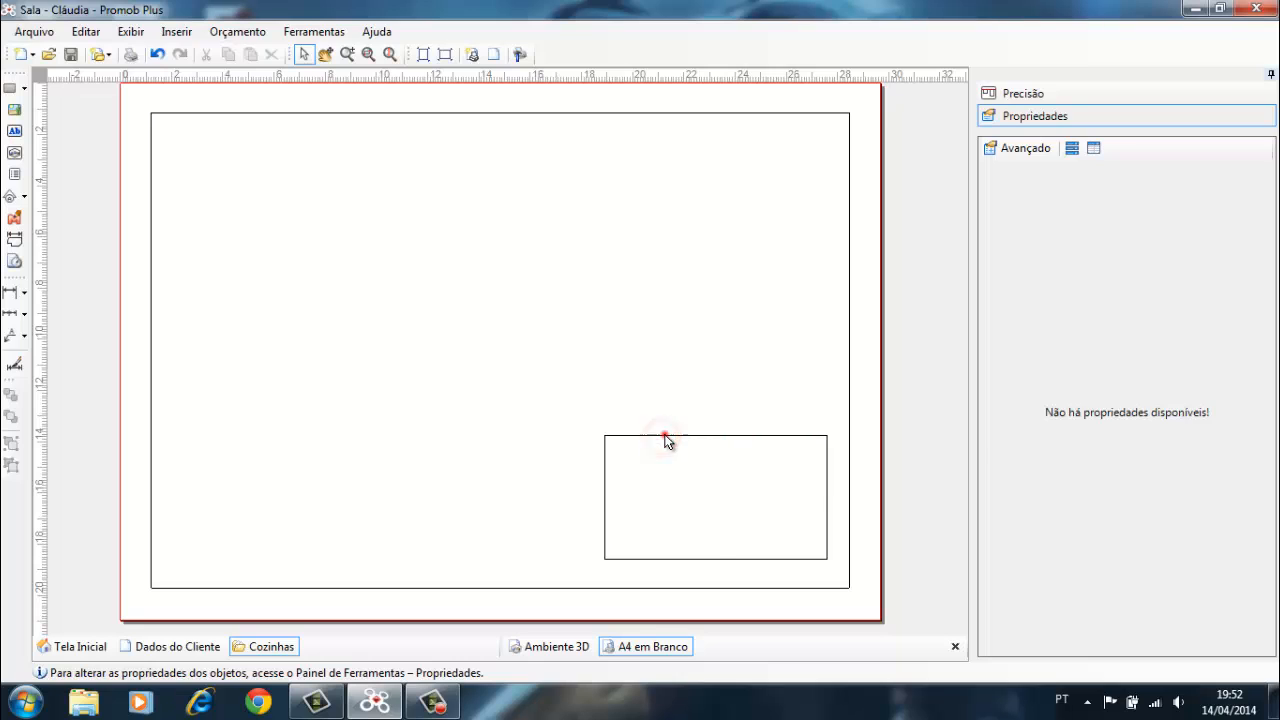
click(665, 437)
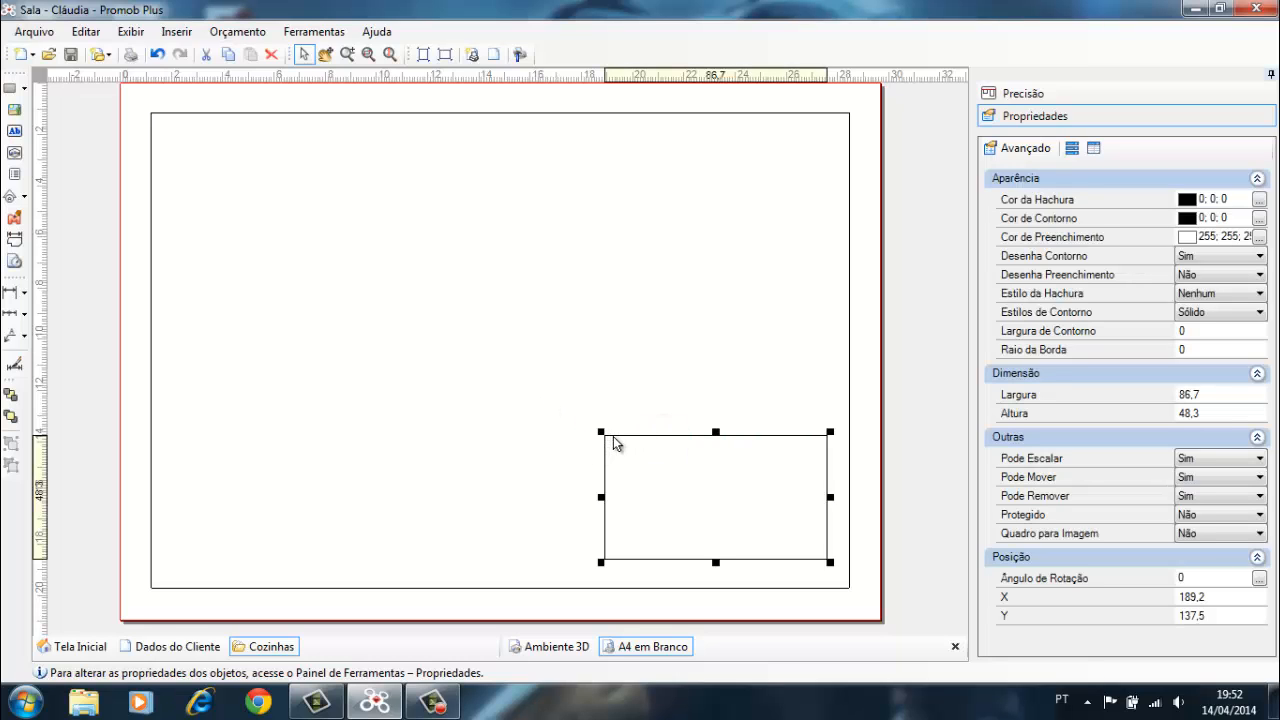
Step: Set the rectangle's width to 175 and height to 50, and fit it into the frame's lower-right corner
click(1211, 393)
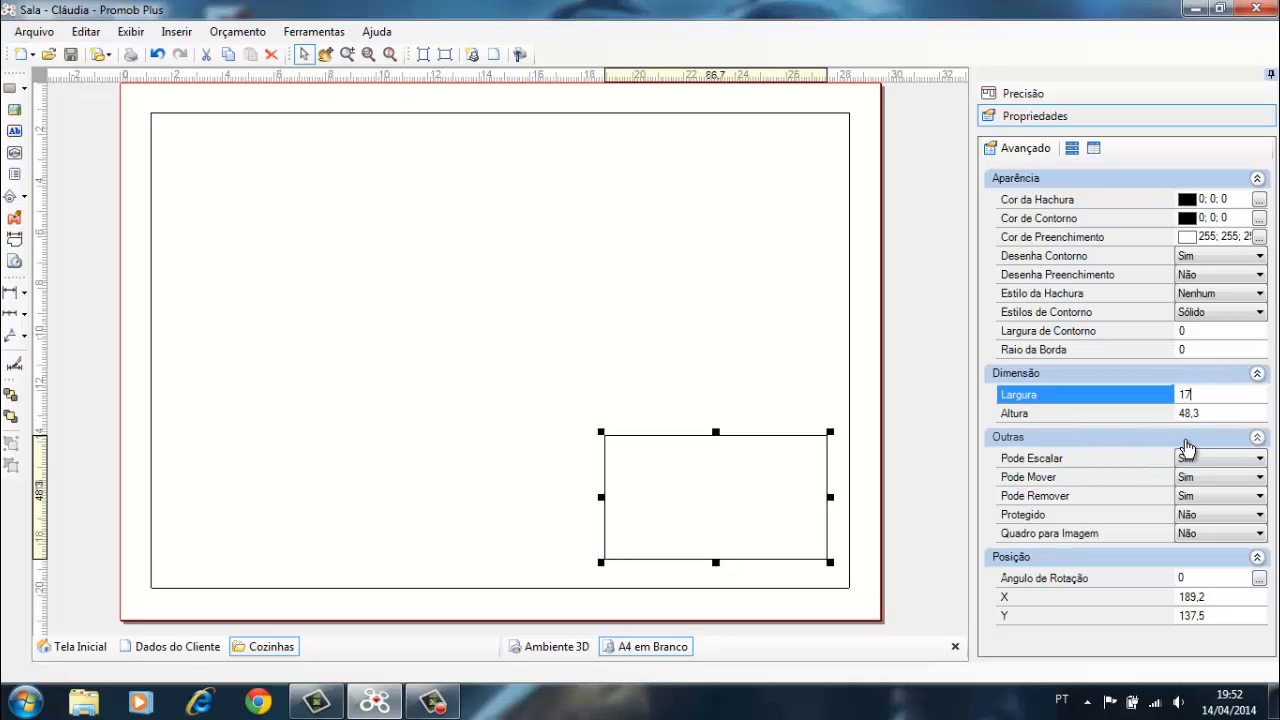
text(170)
key(BackSpace)
text(5)
key(Return)
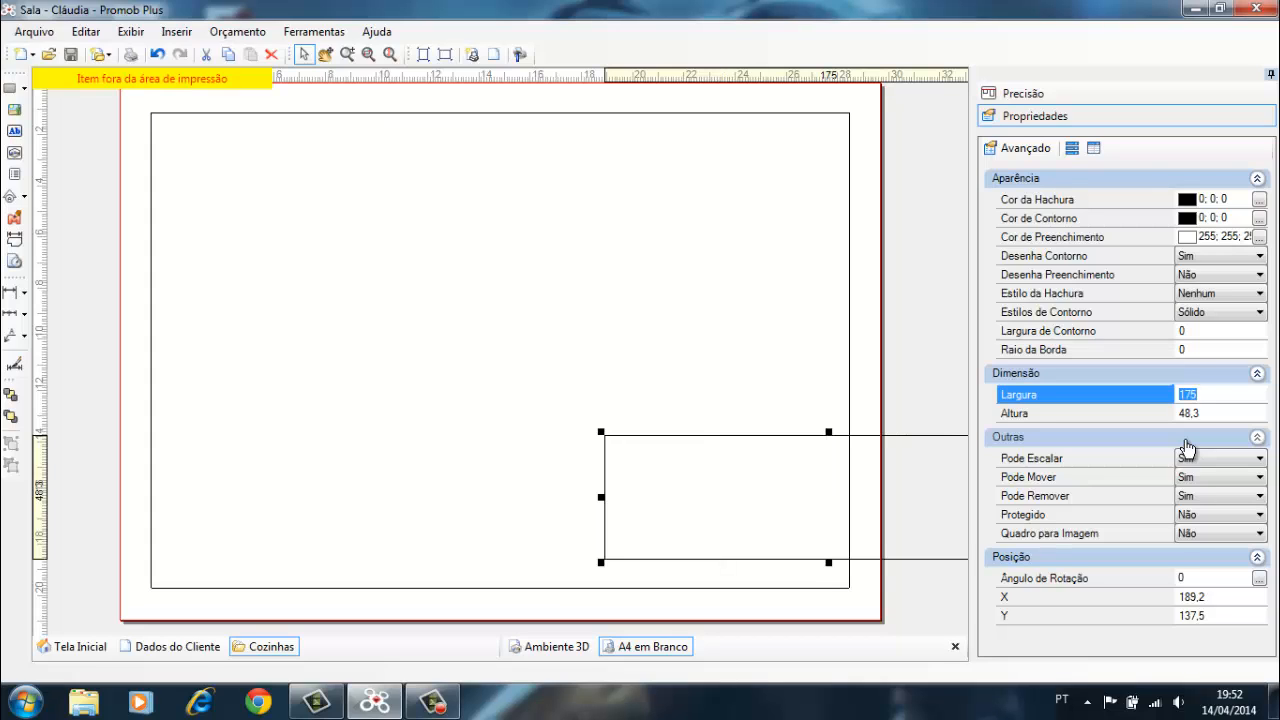
click(1230, 412)
text(50)
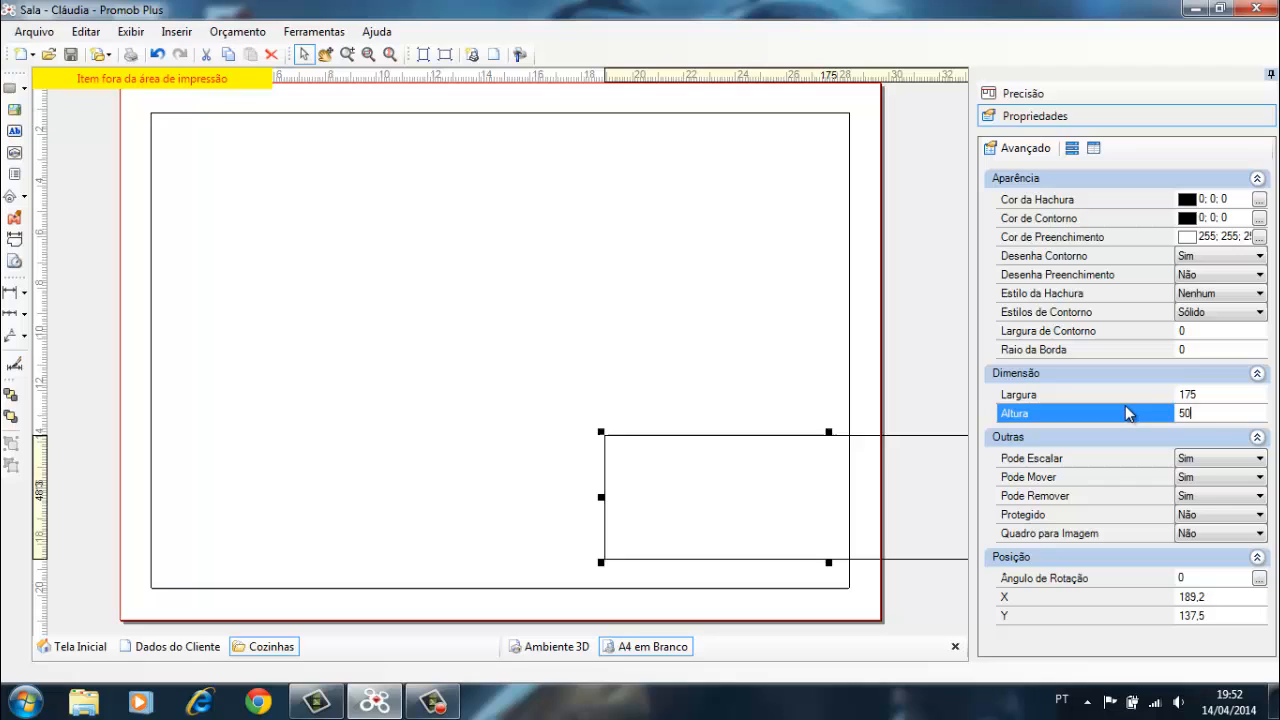
key(Return)
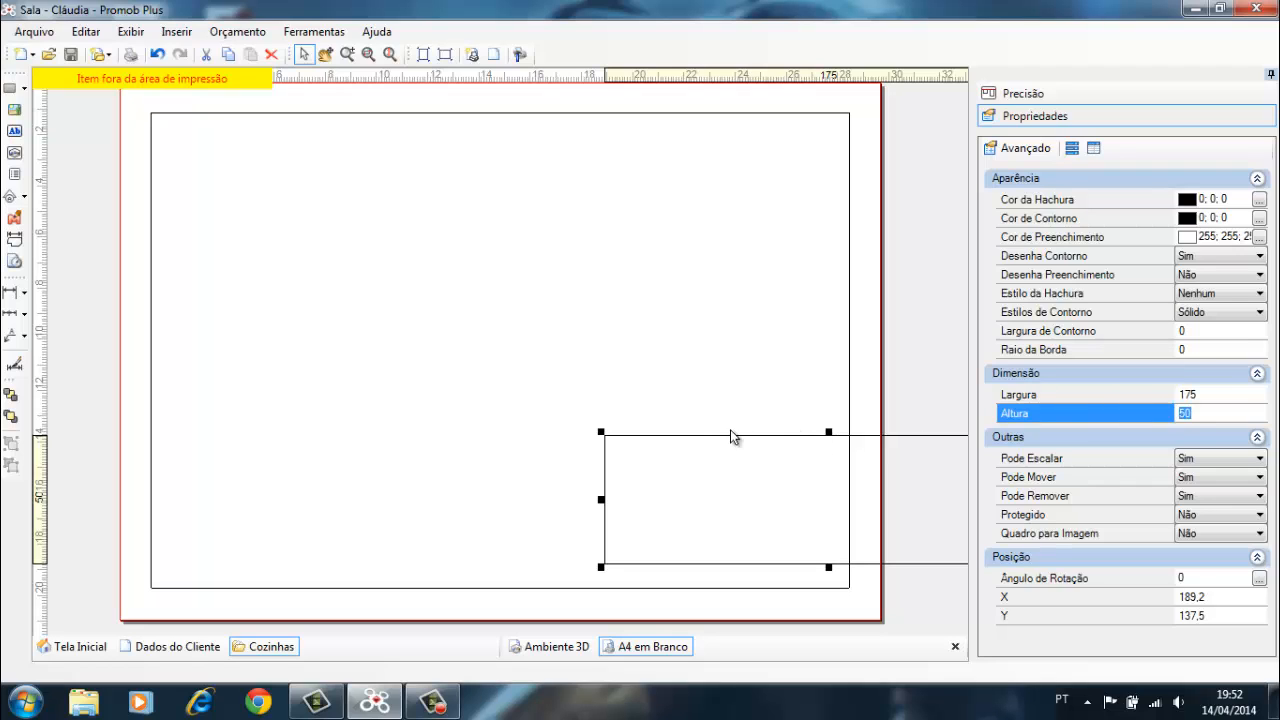
drag(735, 441, 532, 464)
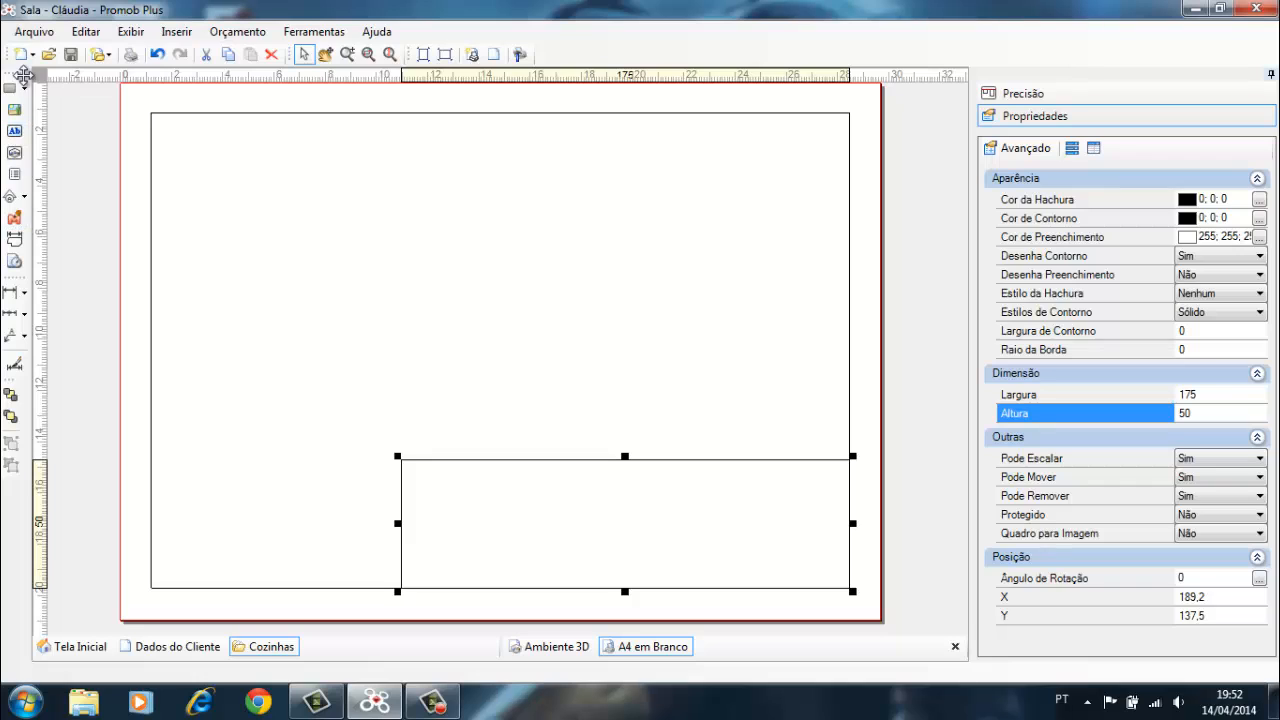
Step: Draw a second rectangle about 147 wide and 24 high above the title block rectangle and select it
click(10, 88)
mouse_move(412, 333)
mouse_down()
mouse_move(557, 408)
mouse_move(789, 395)
mouse_up()
click(706, 334)
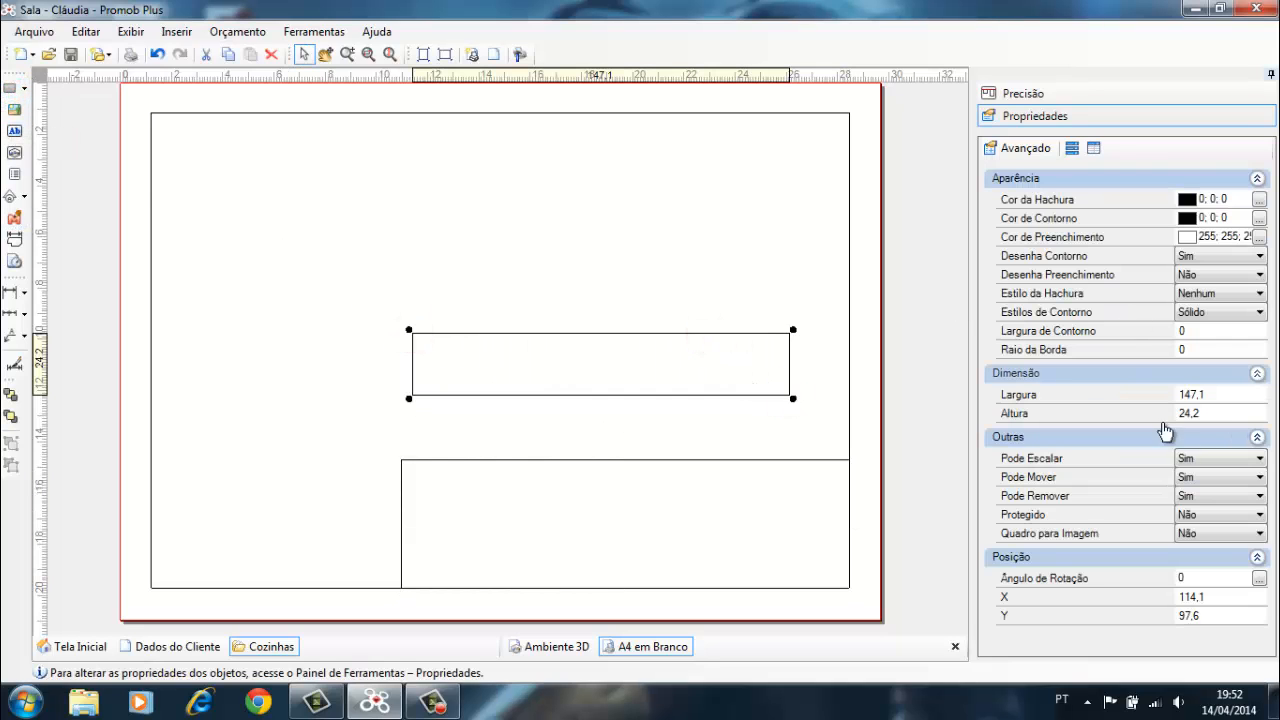
Step: Resize the second rectangle to 100 wide and 10 high, and fit it into the title block's upper-right corner
click(1224, 395)
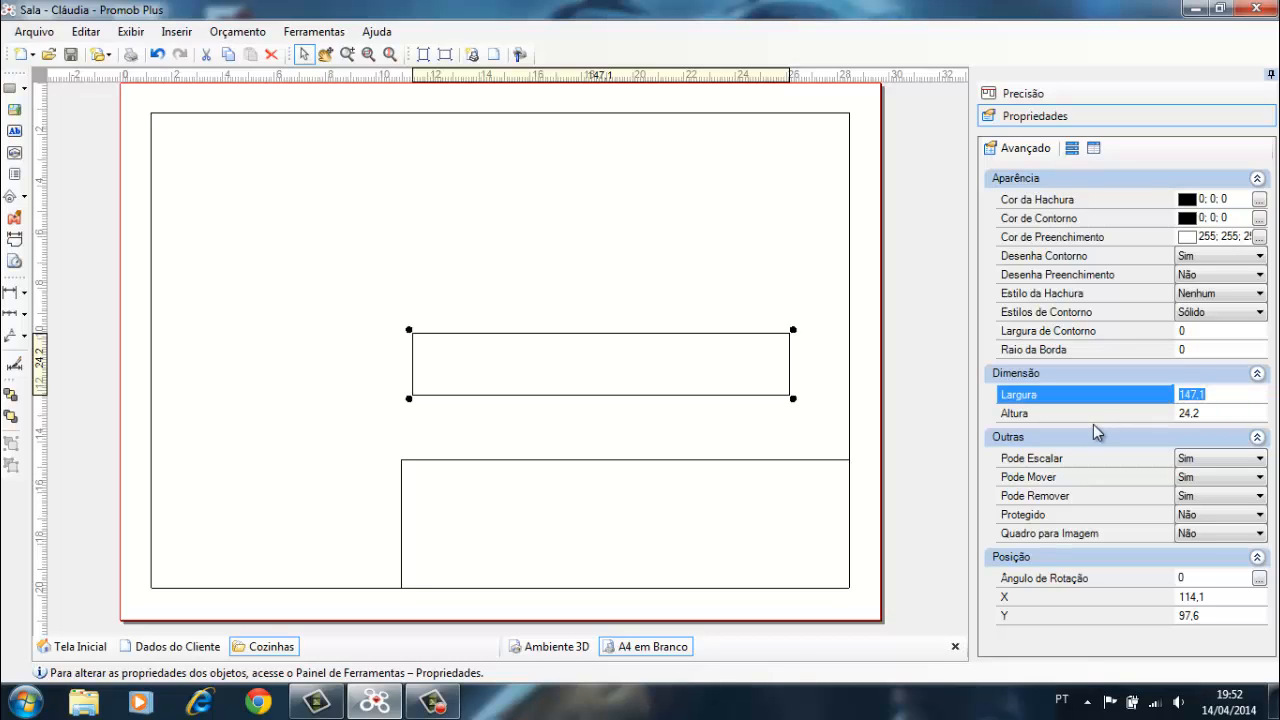
text(1000)
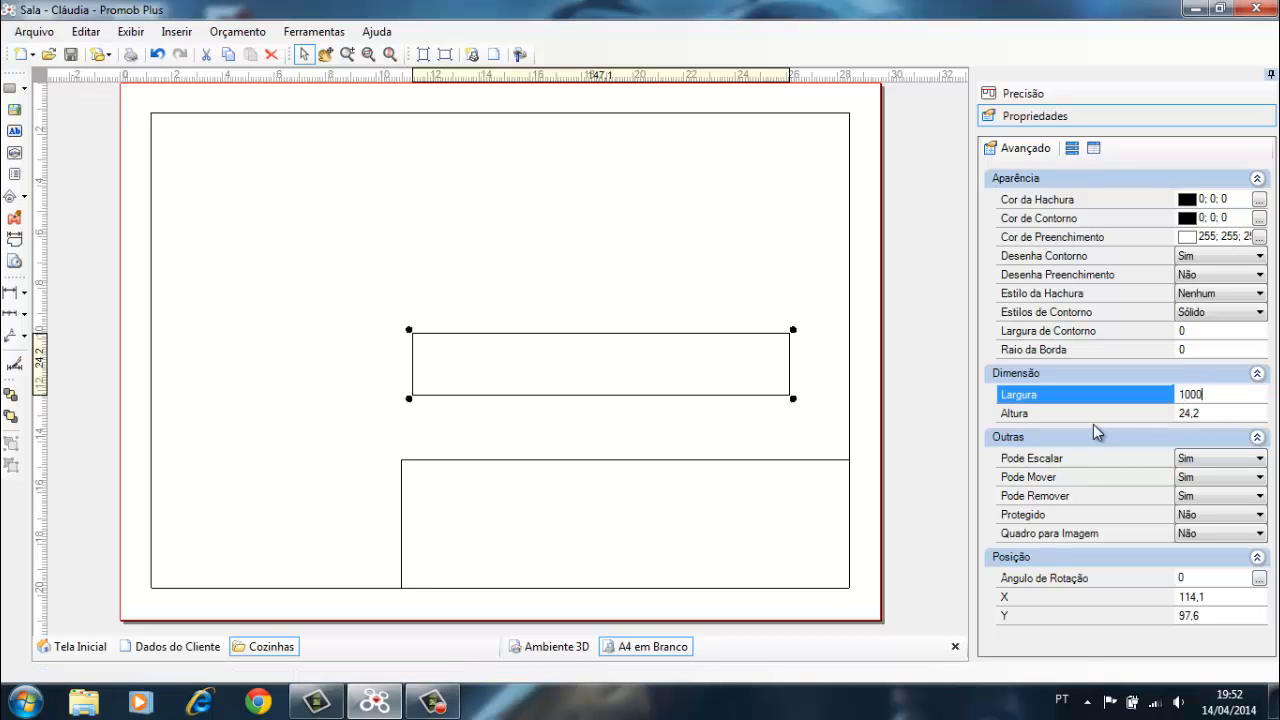
key(BackSpace)
key(Return)
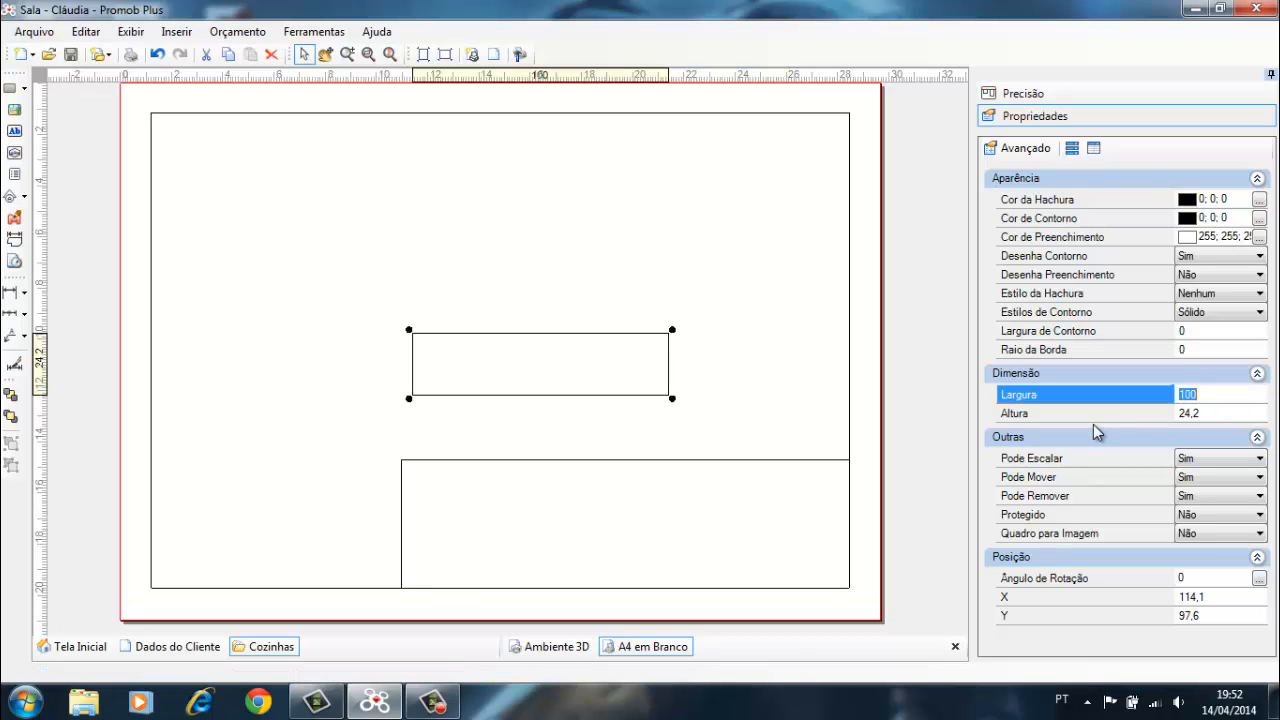
click(1215, 413)
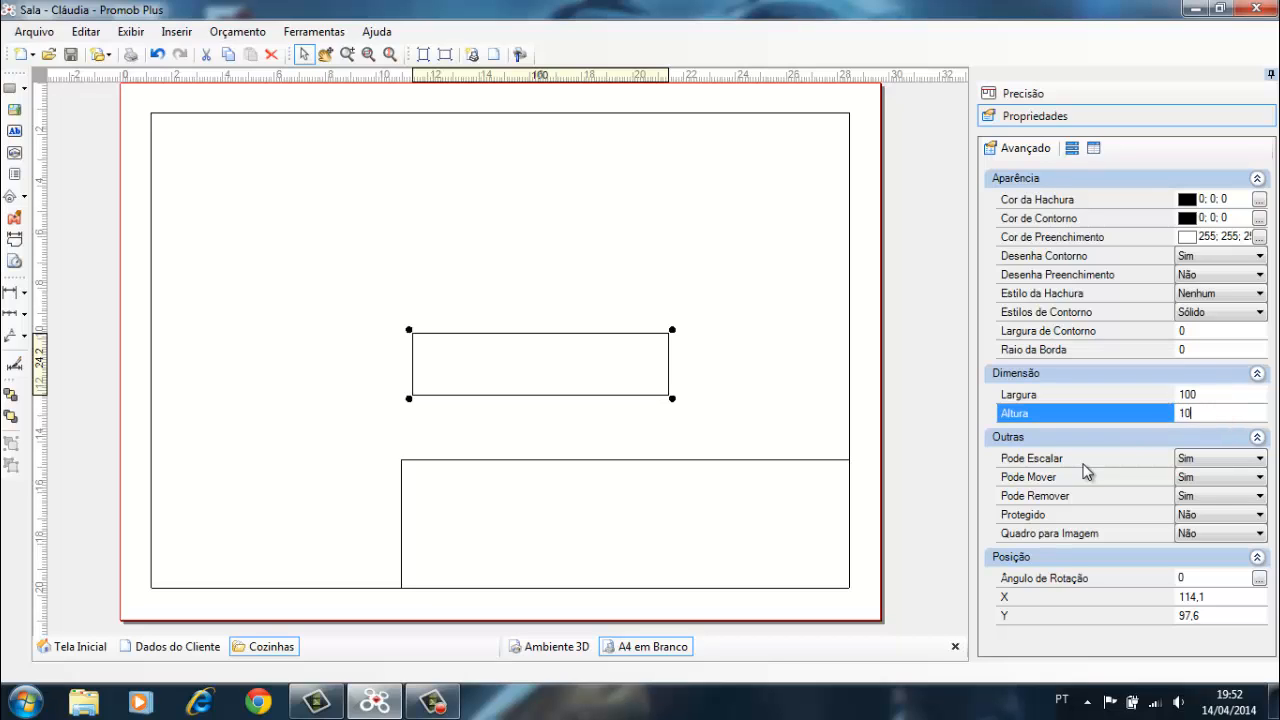
text(100)
key(BackSpace)
key(Return)
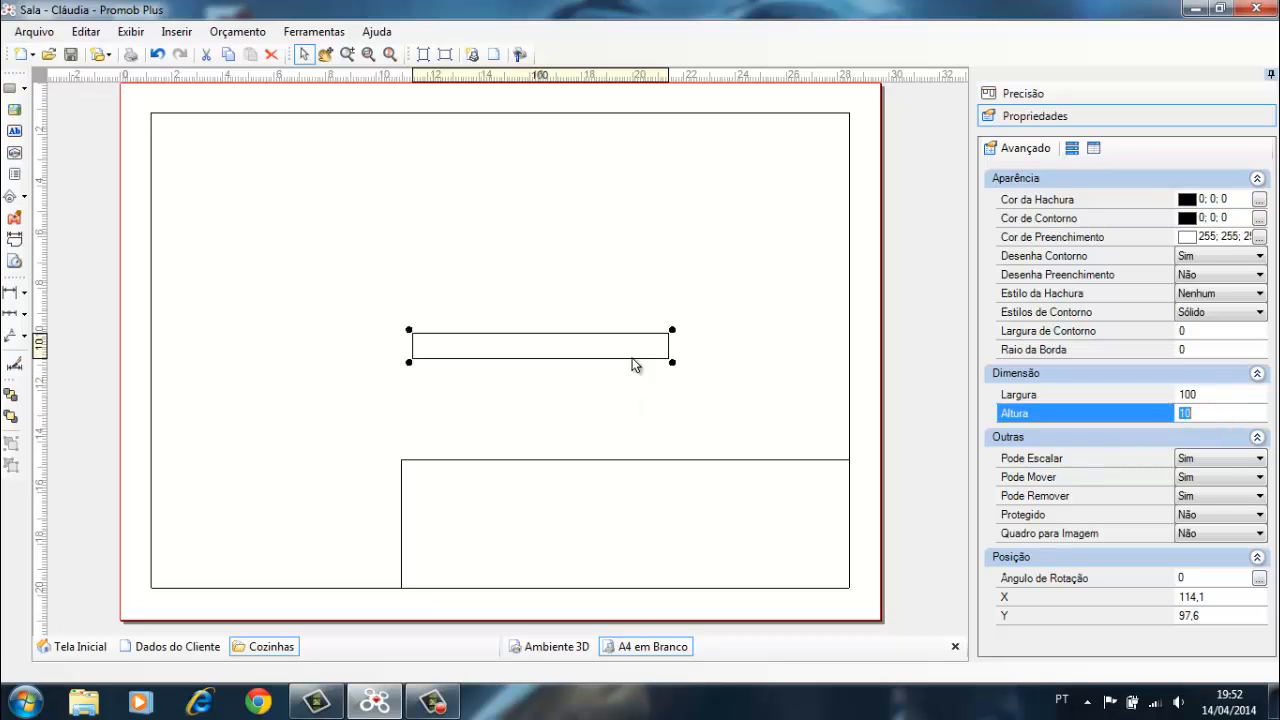
mouse_move(648, 337)
mouse_down()
mouse_move(829, 417)
mouse_move(829, 464)
mouse_up()
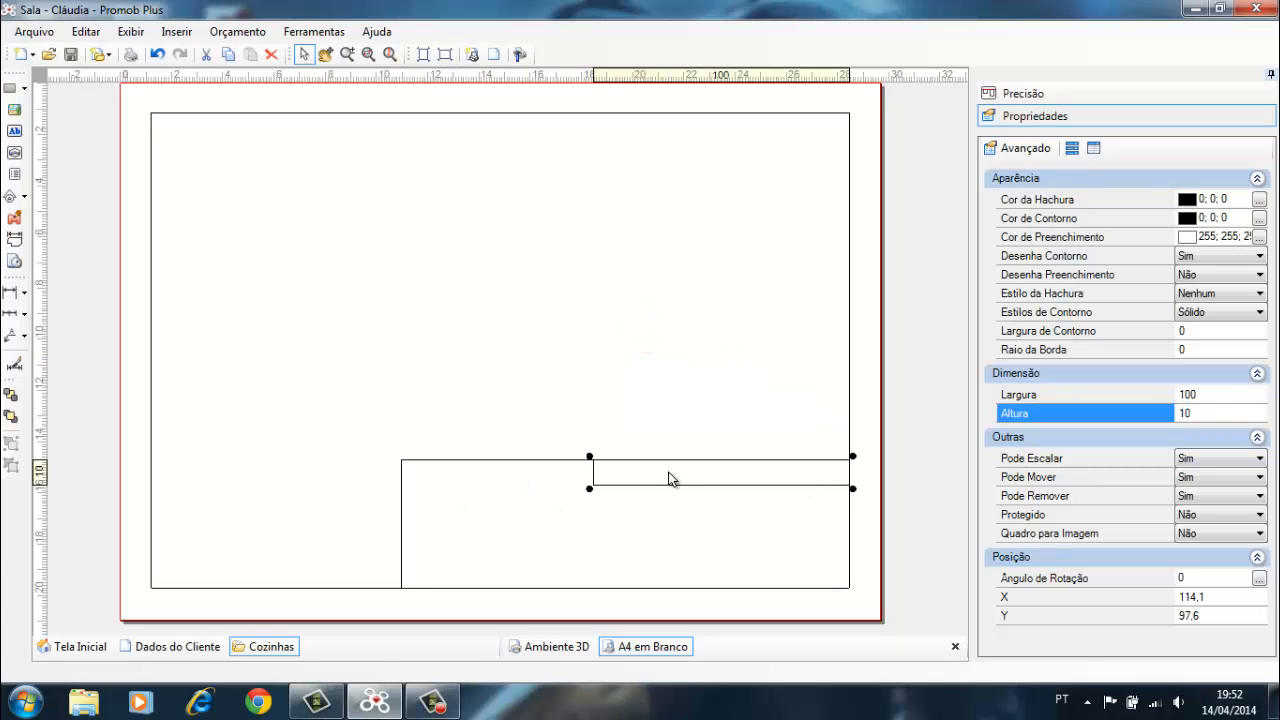
Step: Copy the narrow rectangle four times and stack the copies directly beneath it down to the bottom of the title block
key(ctrl+c)
key(ctrl+v)
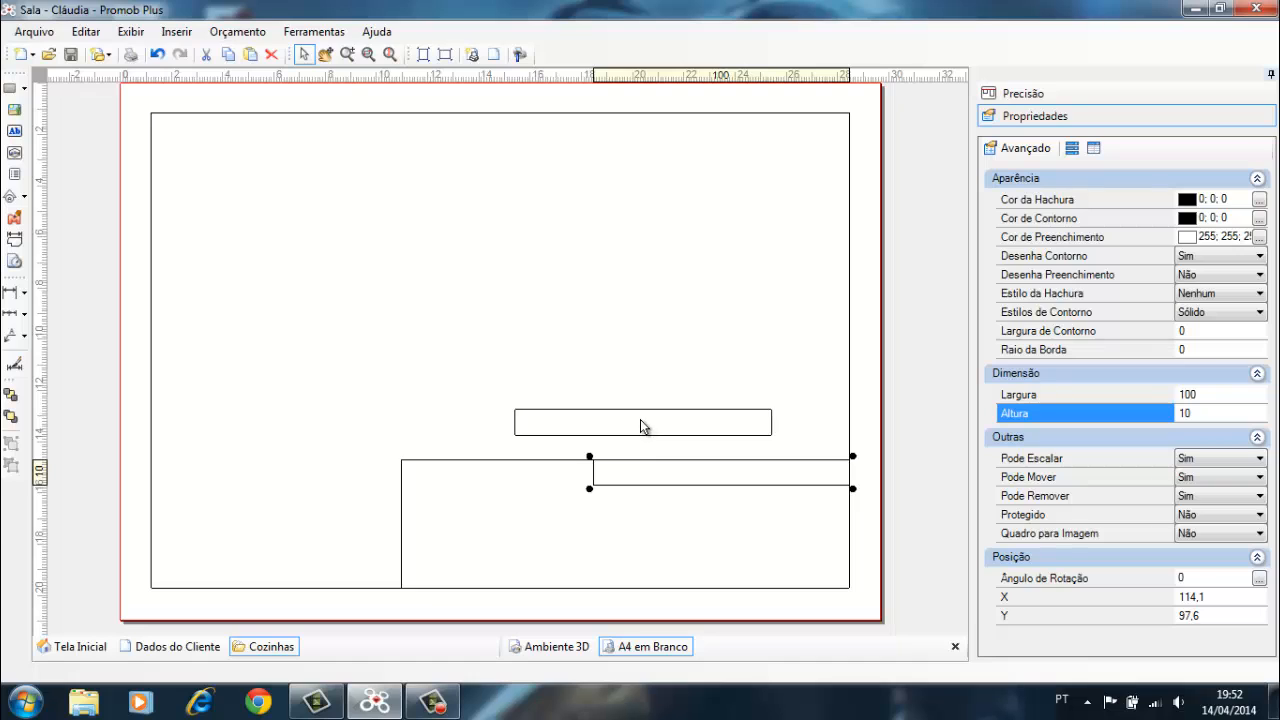
drag(627, 408, 706, 487)
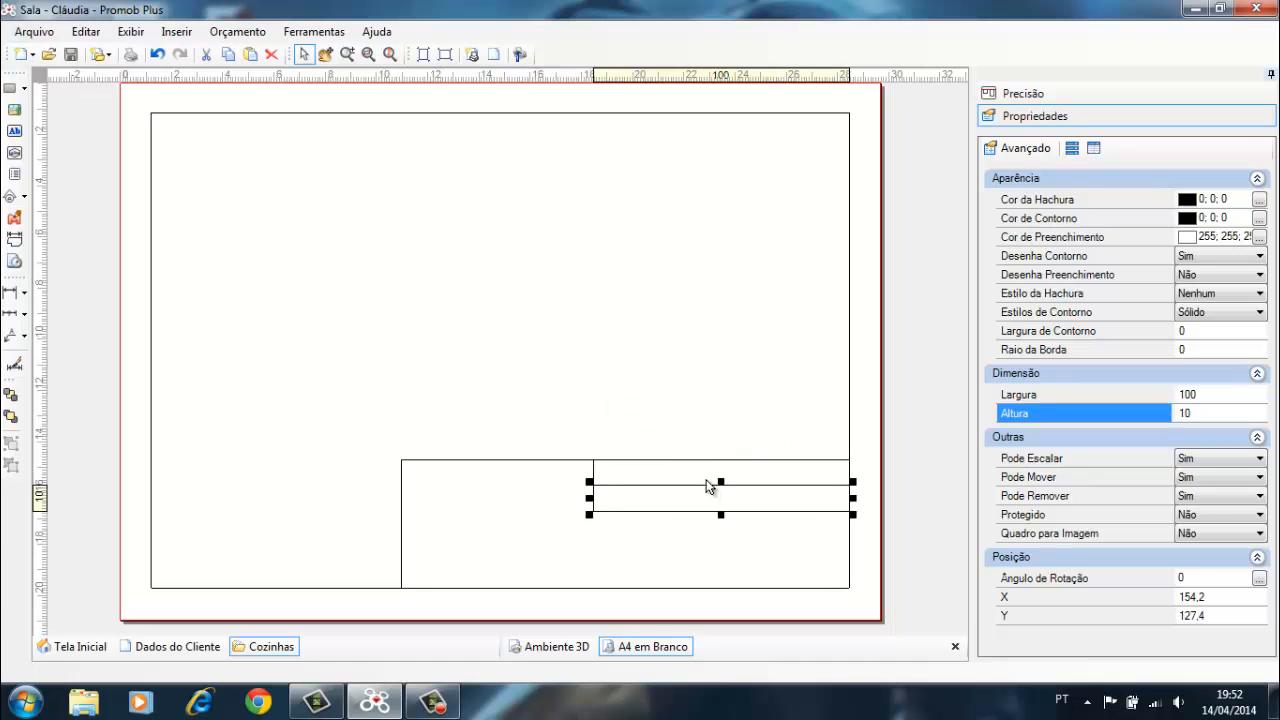
key(ctrl+v)
drag(644, 384, 731, 511)
key(ctrl+v)
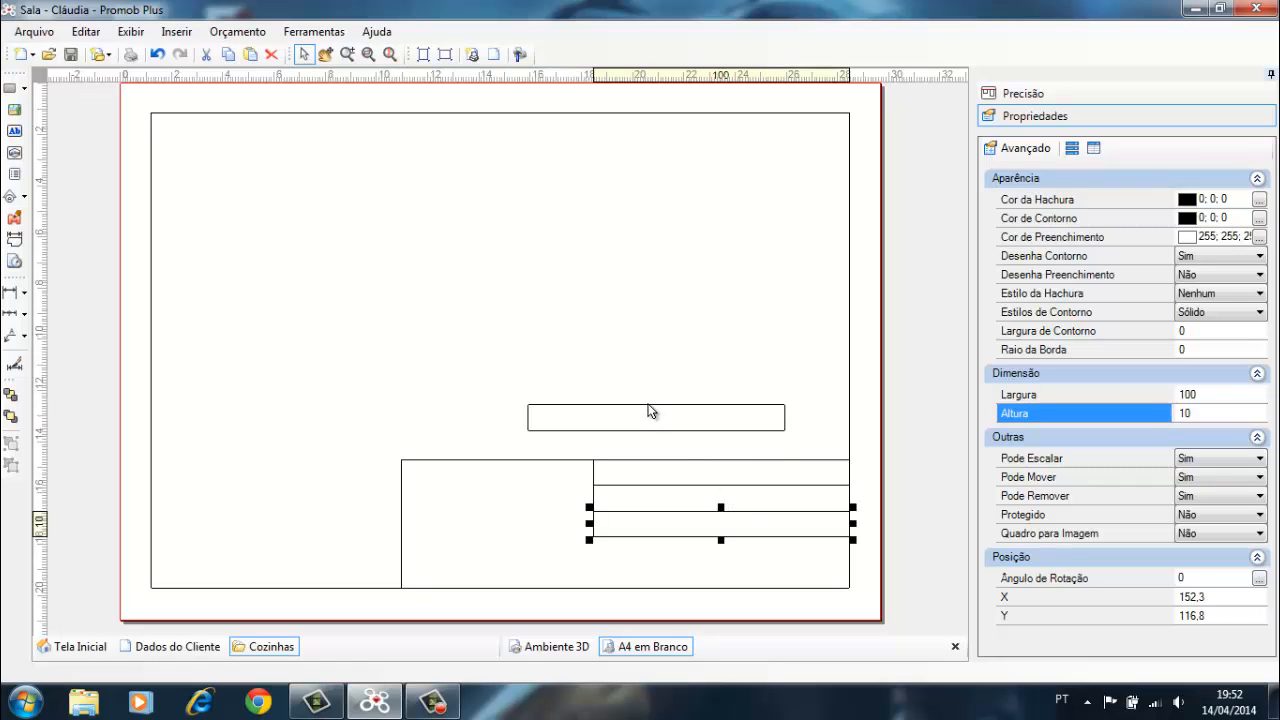
drag(651, 413, 724, 540)
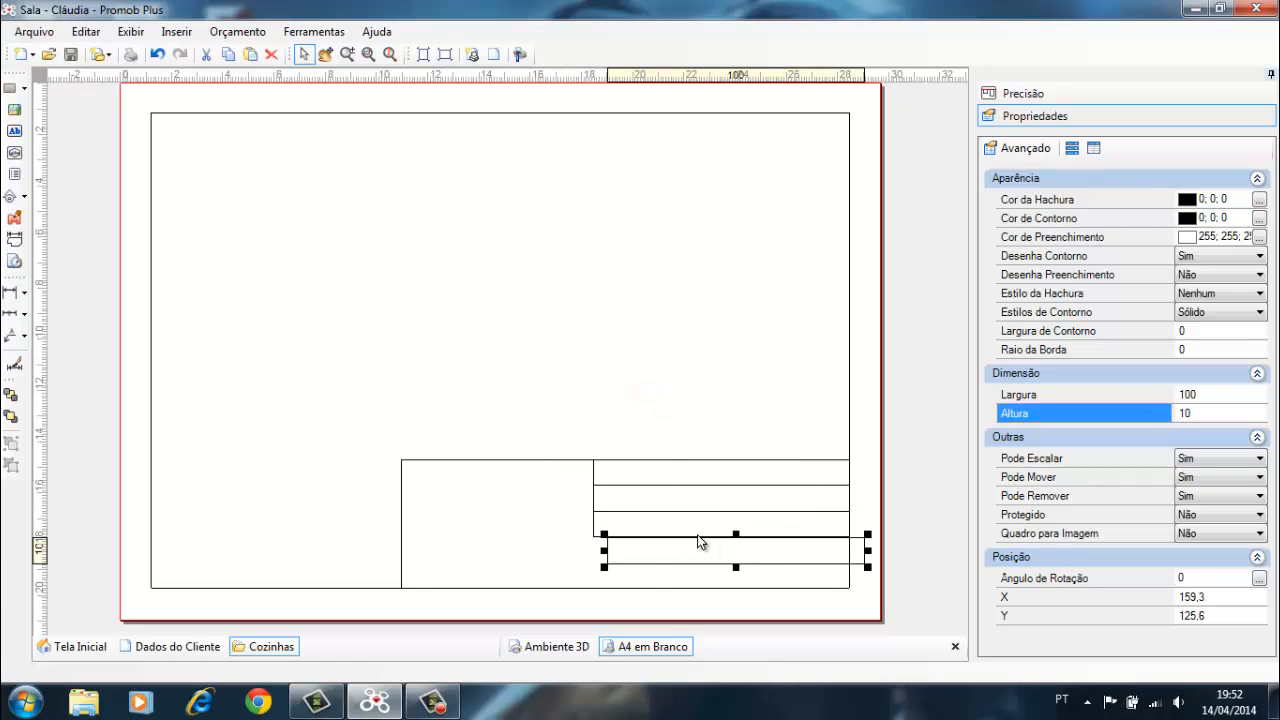
drag(635, 565, 611, 572)
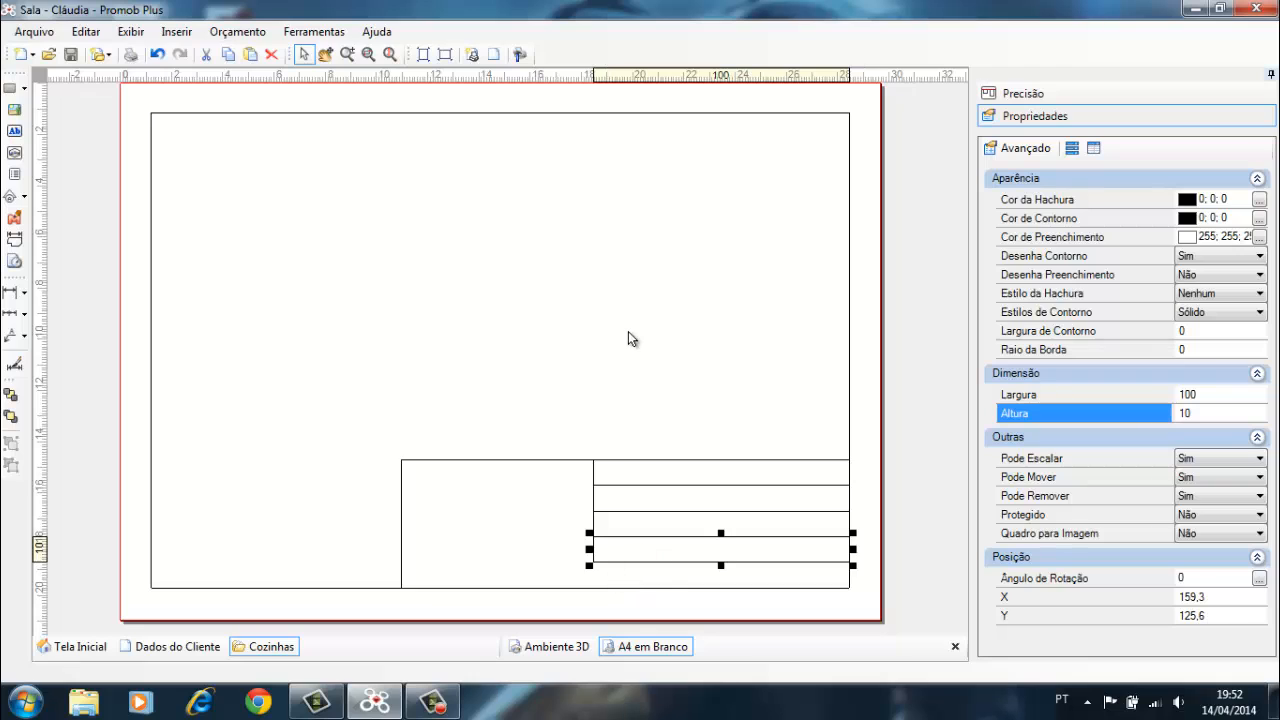
key(ctrl+v)
drag(614, 306, 711, 572)
click(645, 385)
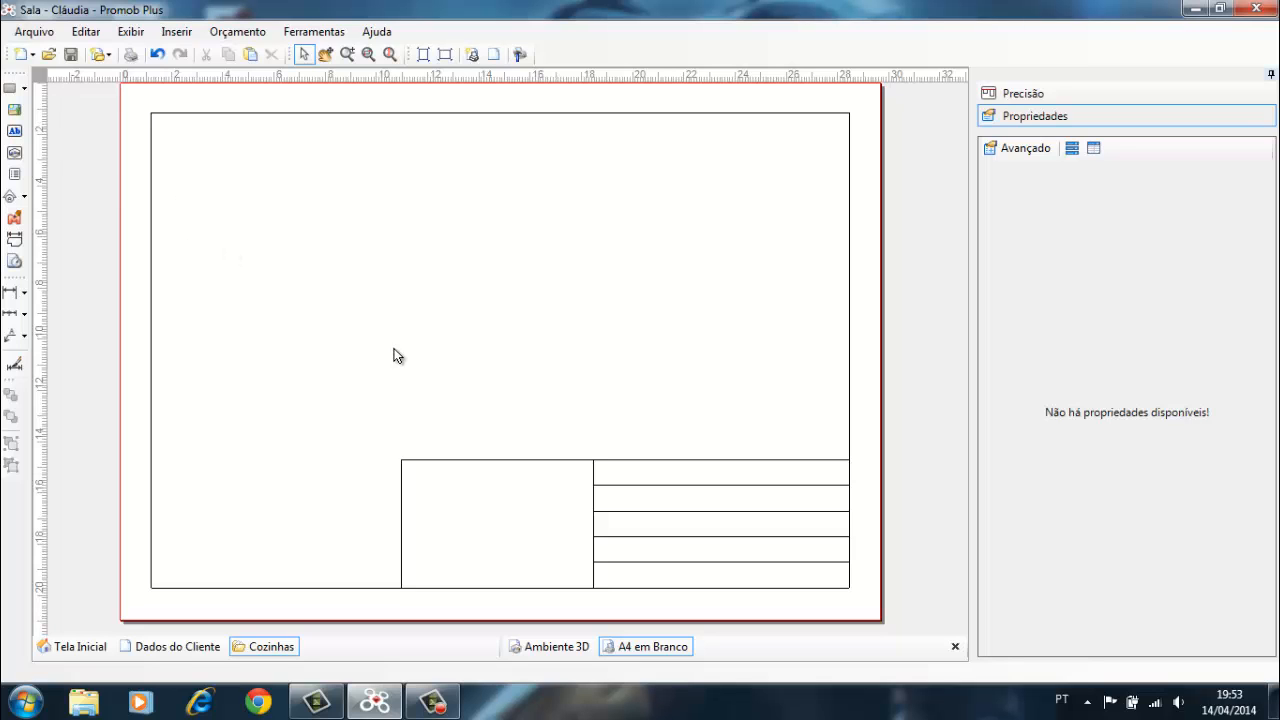
Step: Choose the picture iron-man-3-helmet-hd-wallpaper from the PLANO DE FUNDO folder of the image library for insertion on the sheet
click(12, 118)
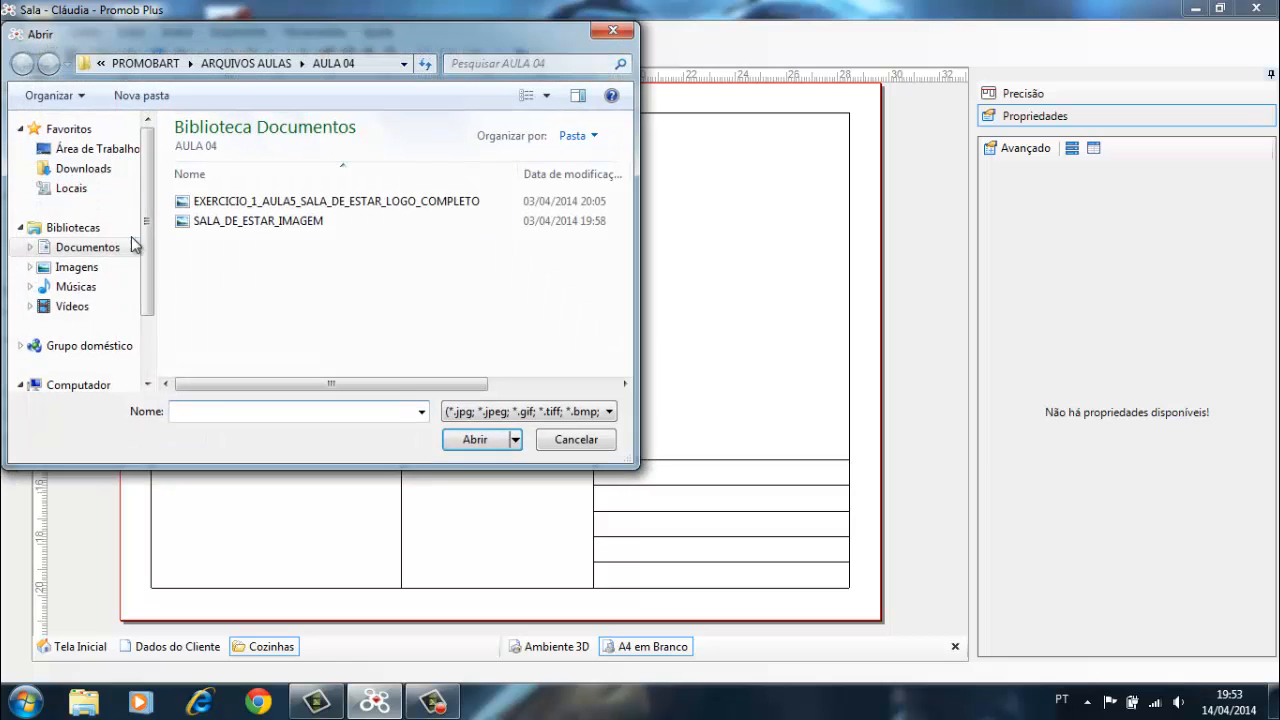
click(72, 267)
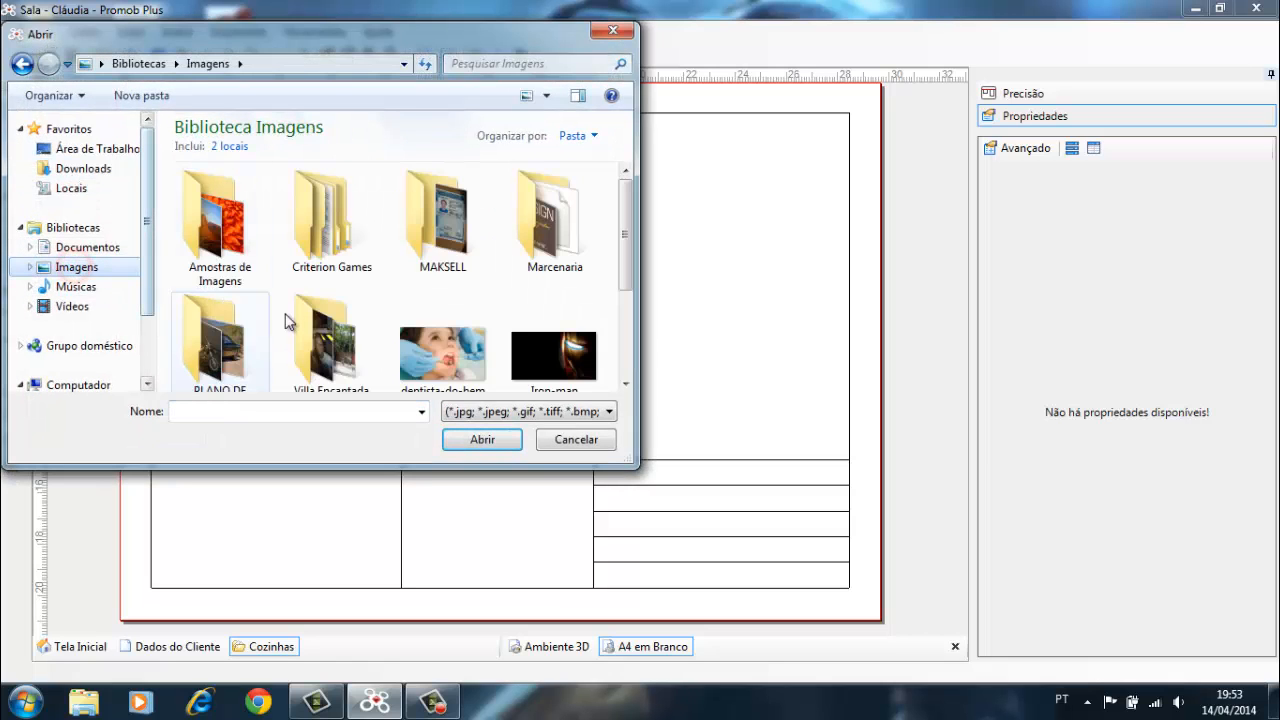
click(328, 345)
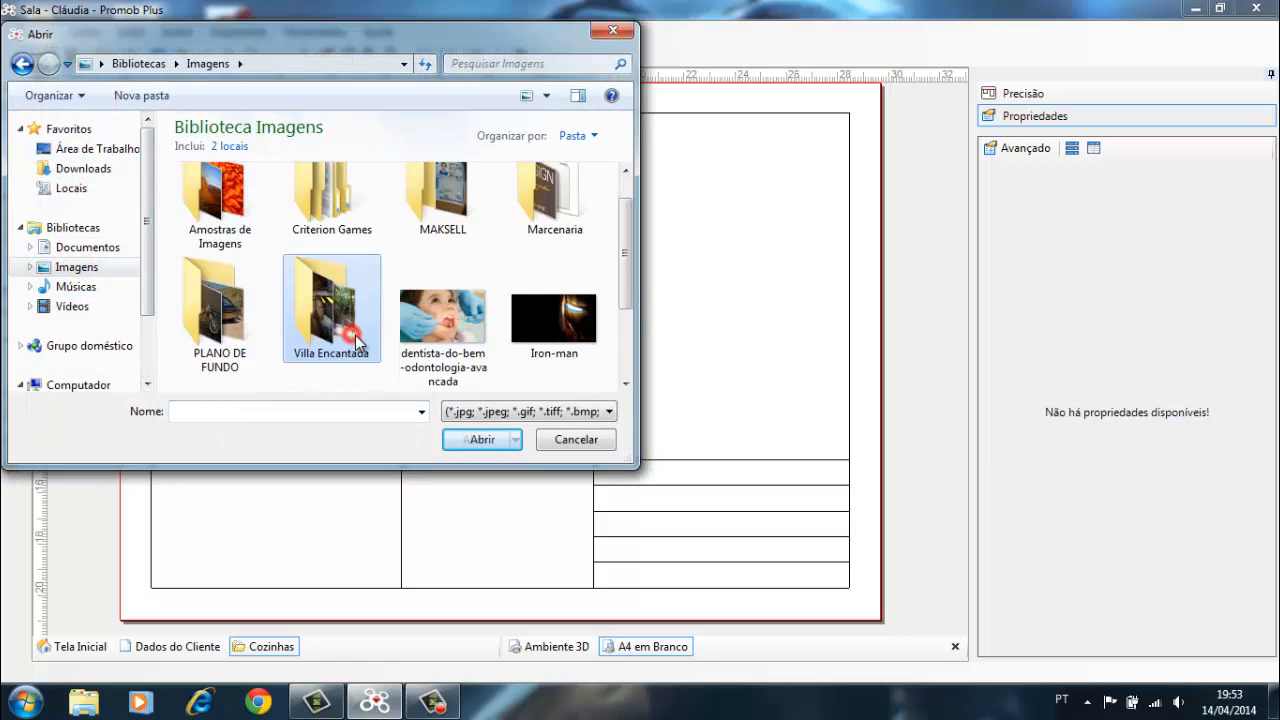
double_click(230, 328)
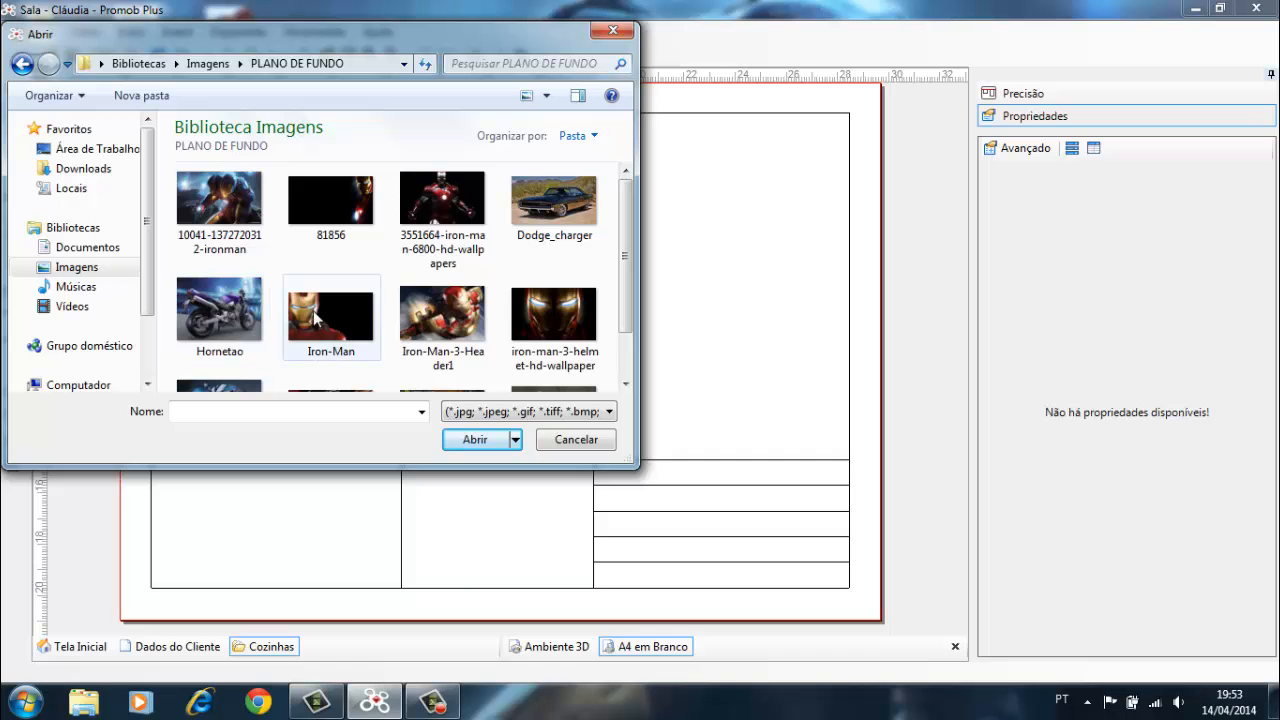
scroll(622, 240, down, 1)
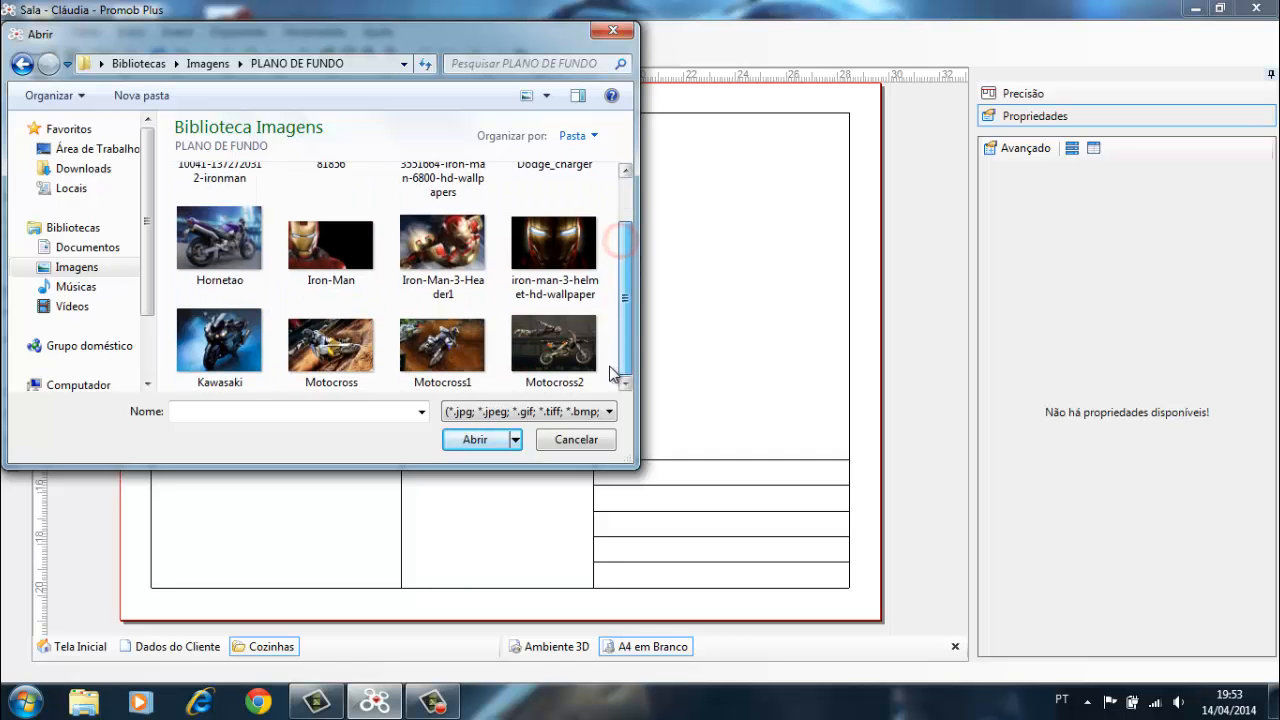
click(537, 246)
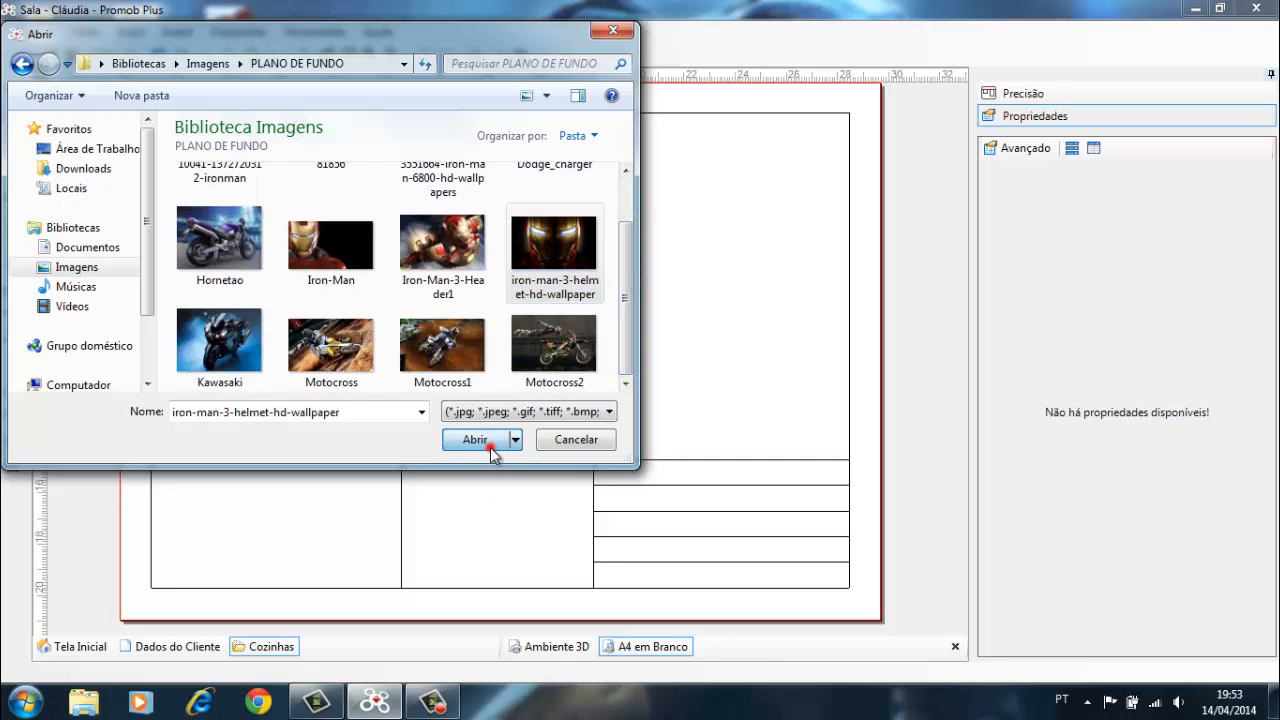
click(489, 446)
Step: Place the picture across the title block's empty cell beside the stacked rows and centre it vertically
click(403, 461)
drag(441, 492, 591, 580)
click(520, 540)
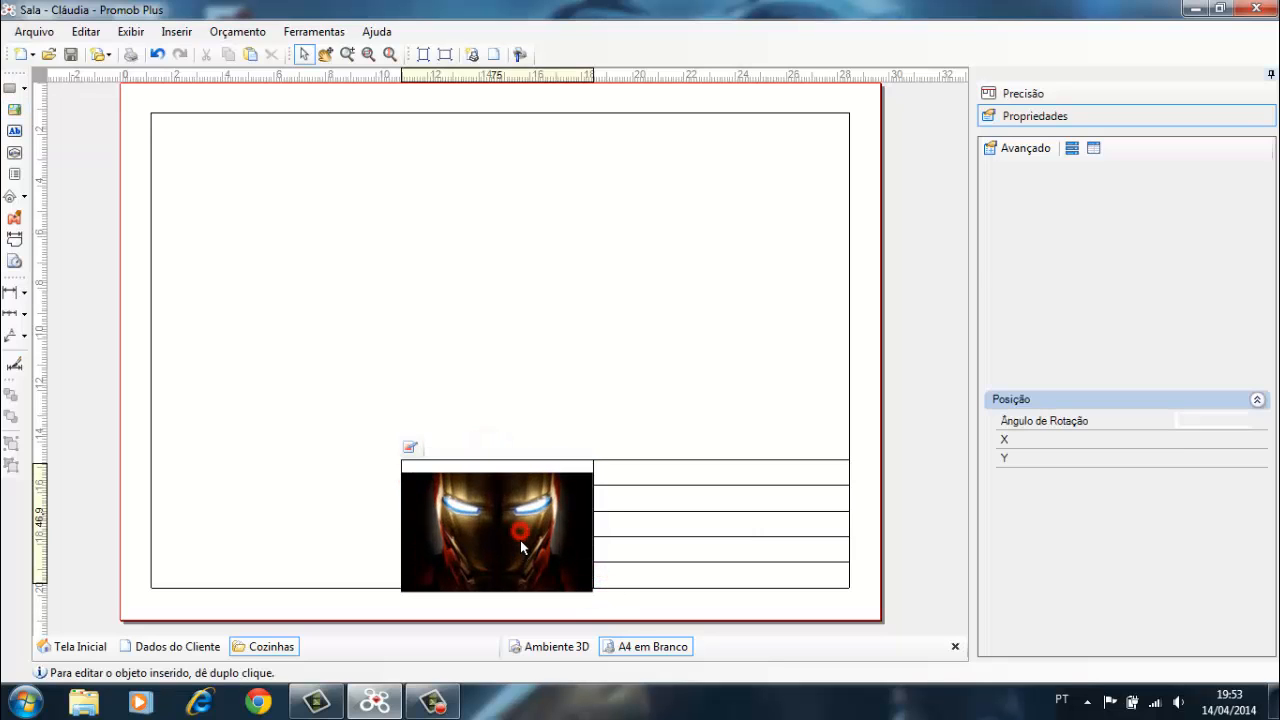
click(638, 426)
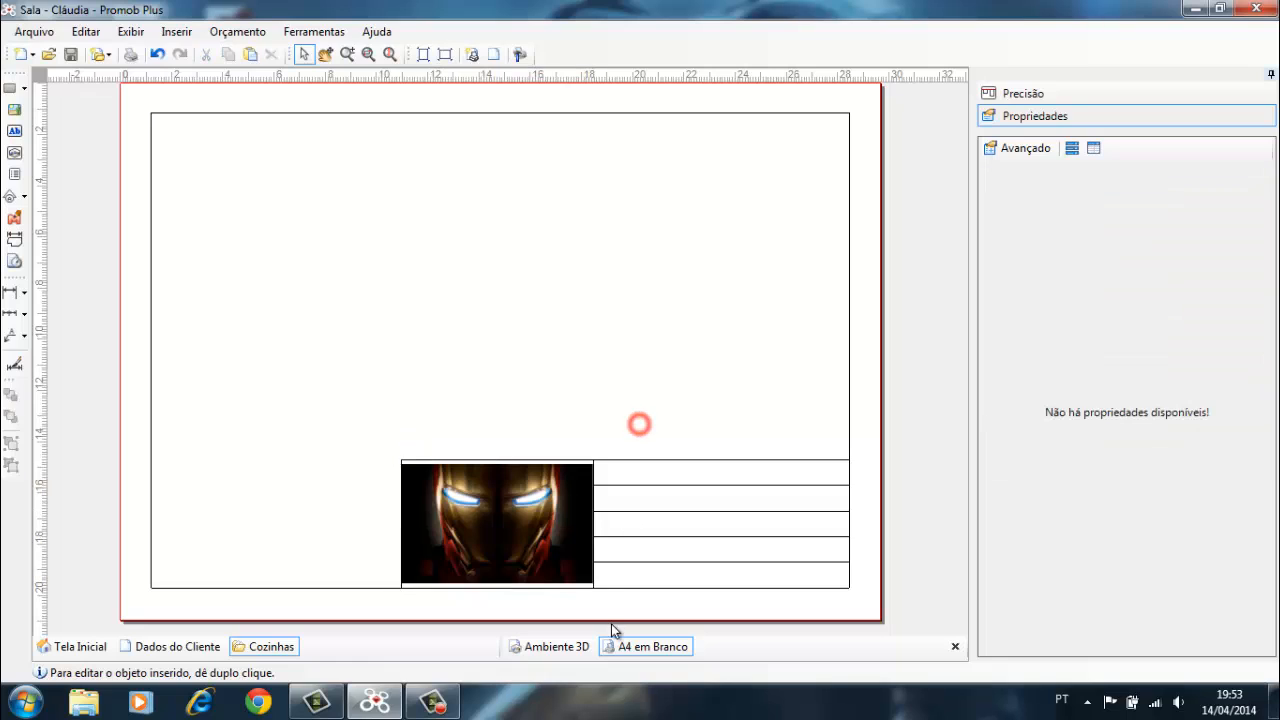
Step: Create a new text in the Mistral font reading "Marcenaria Iron Man"
click(16, 137)
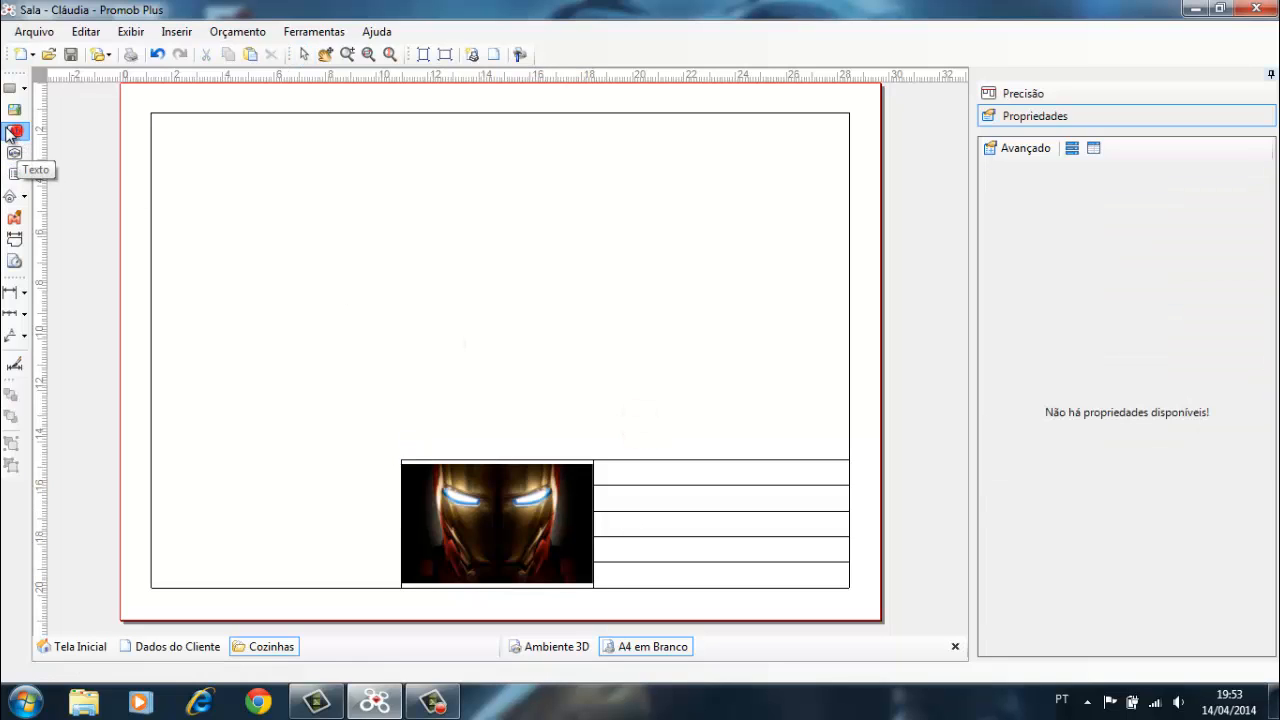
click(564, 233)
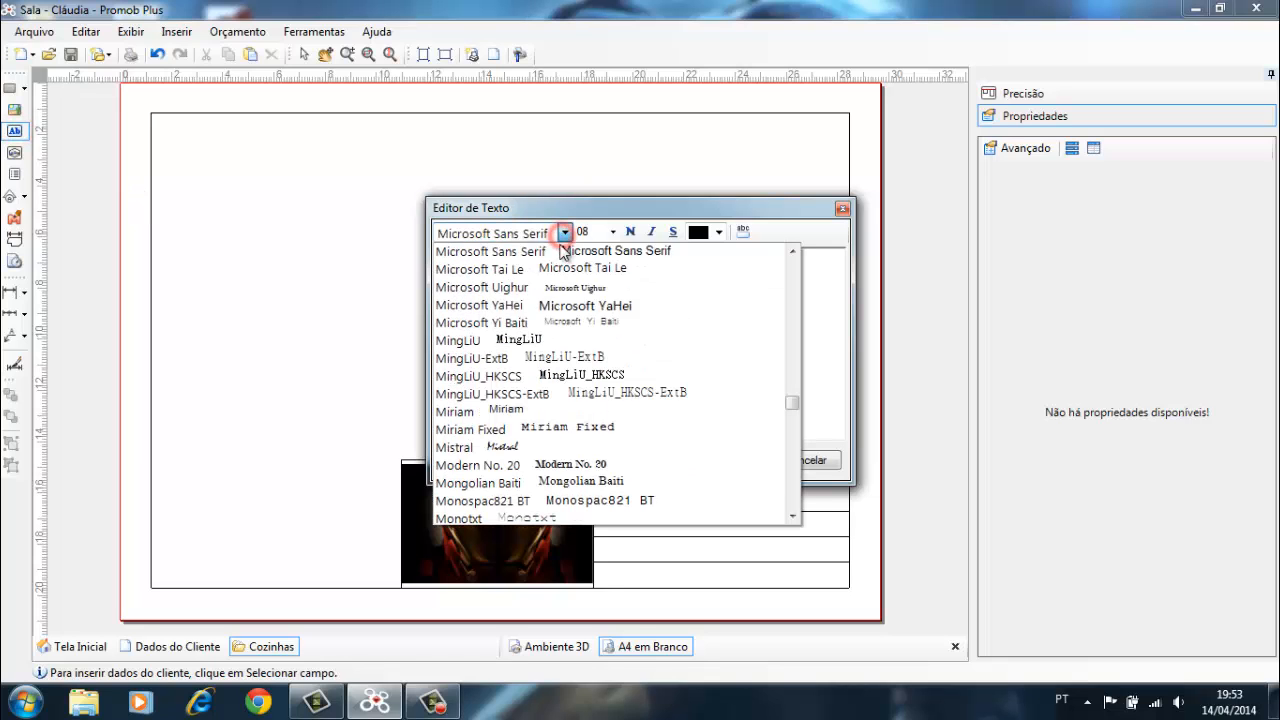
key(Down)
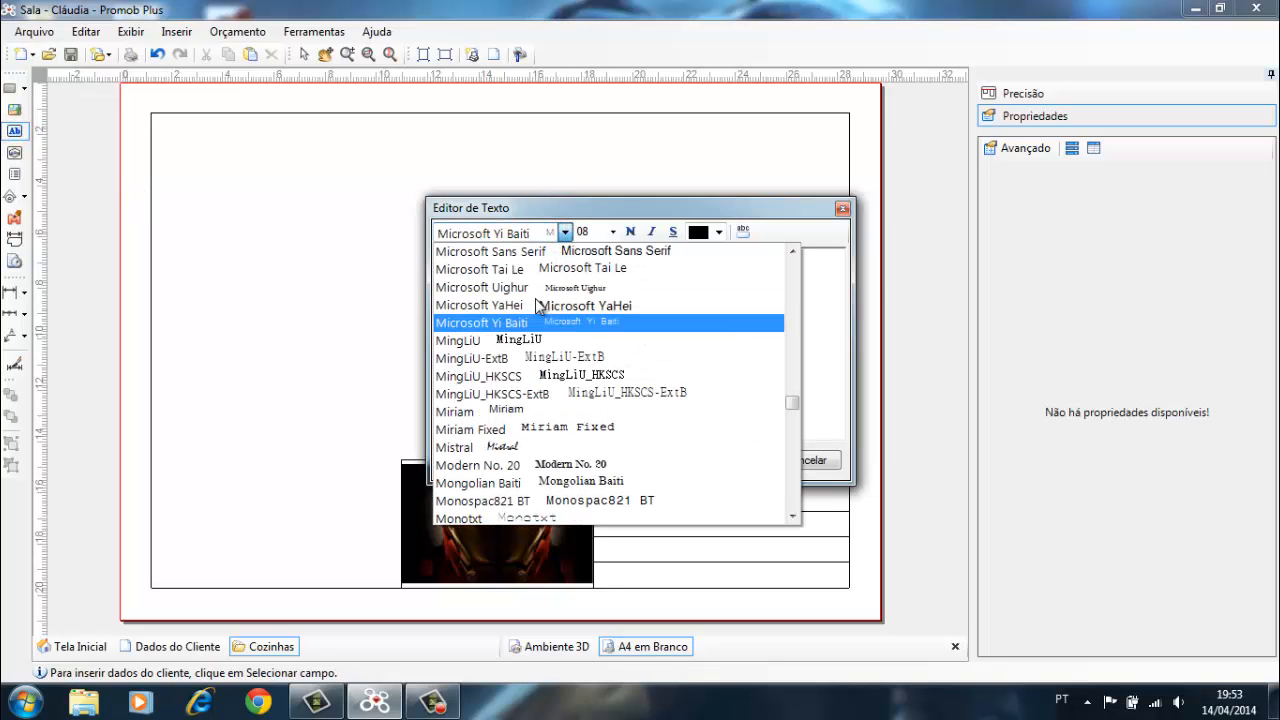
key(Down)
key(Down)
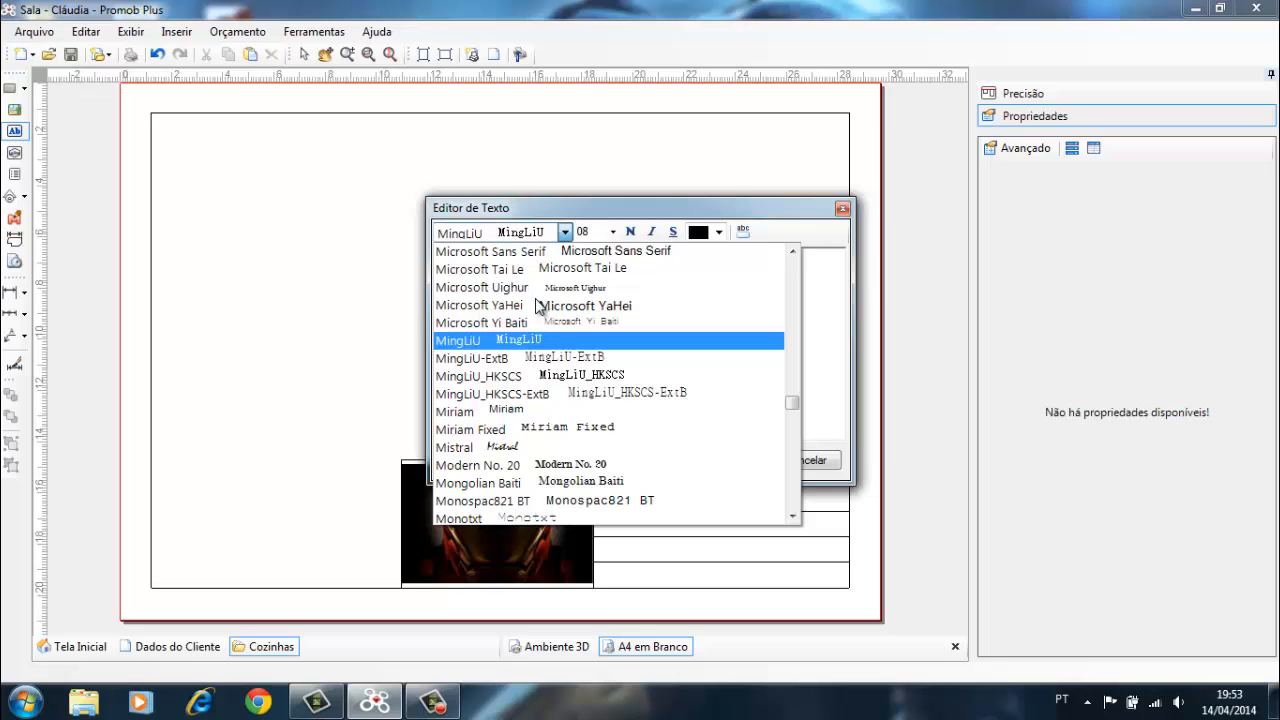
key(Down)
key(Down)
key(Down)
key(Down)
key(Down)
key(Down)
key(Down)
key(Down)
key(Up)
key(Up)
key(Up)
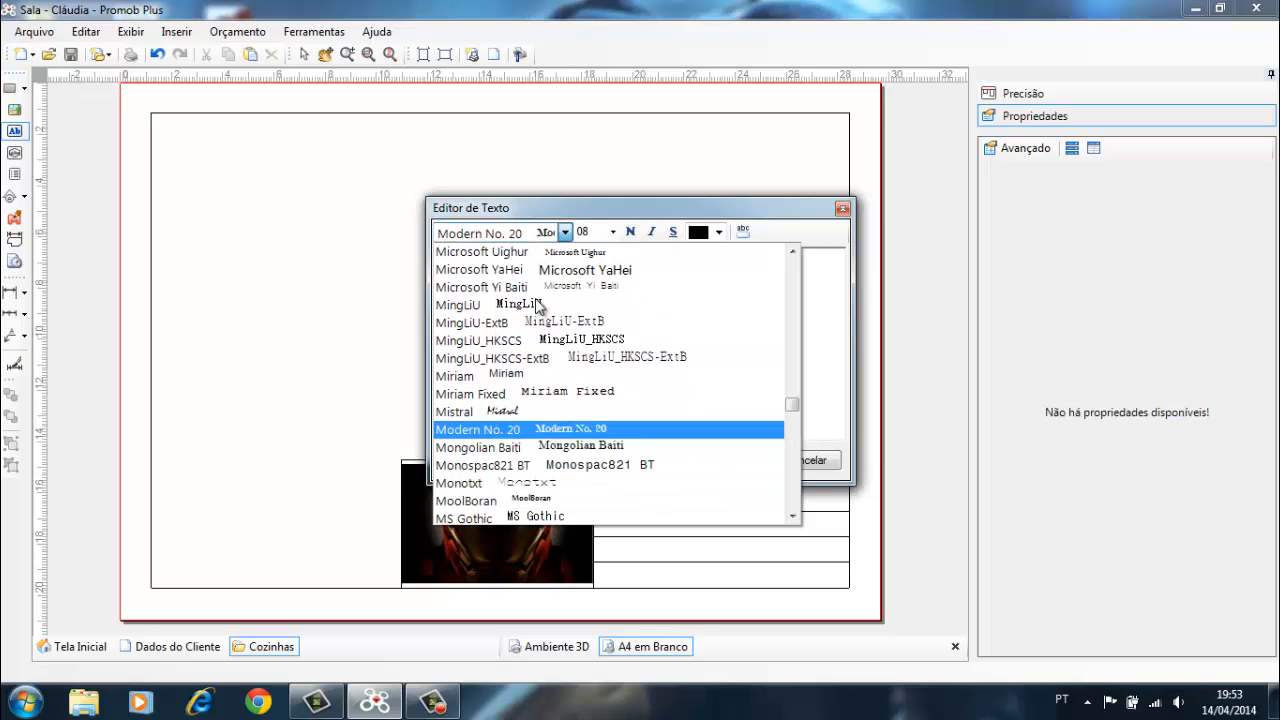
key(Return)
click(537, 299)
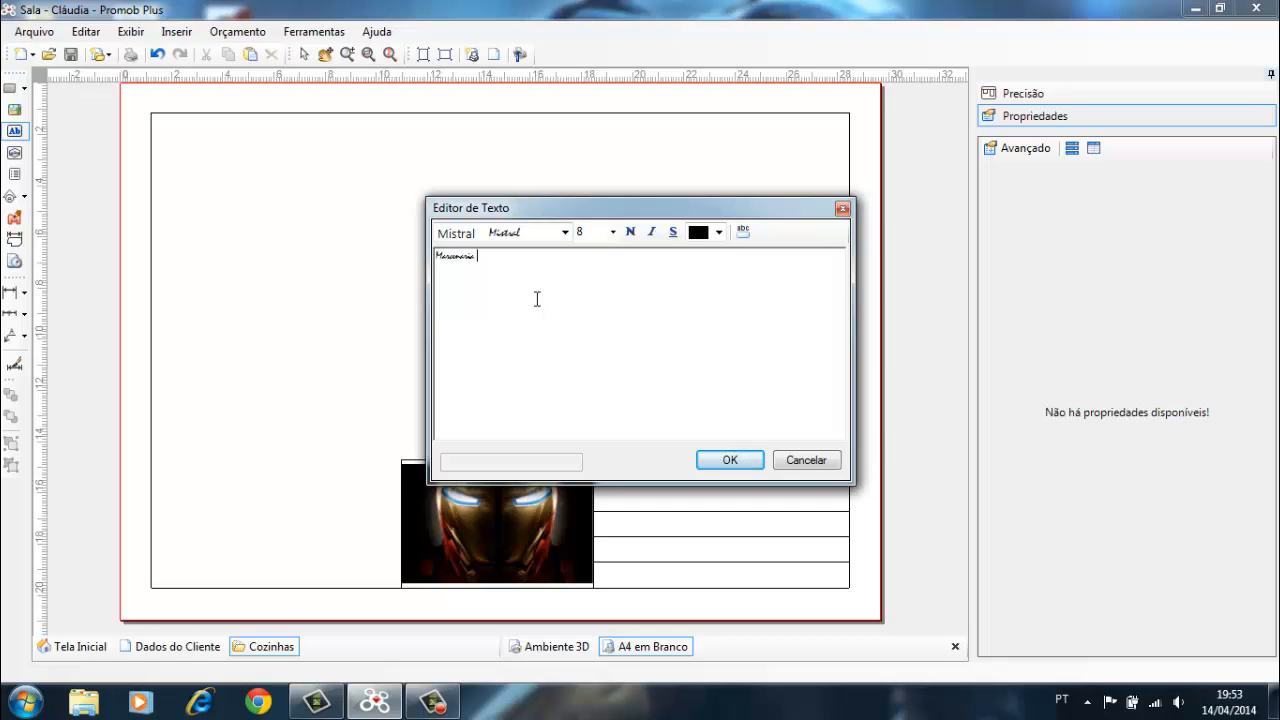
text(n Man)
Step: Format the whole text as size 16, bold and red, and accept it for placement
drag(492, 260, 430, 257)
drag(525, 257, 466, 263)
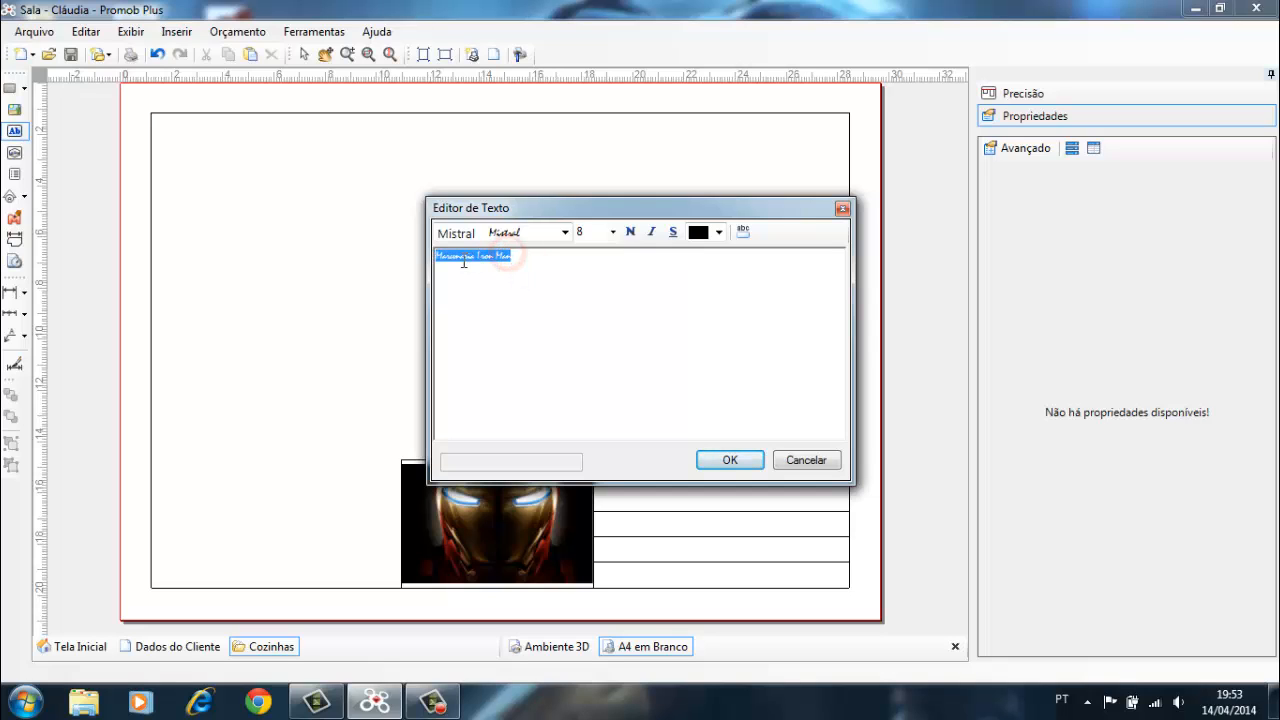
click(614, 233)
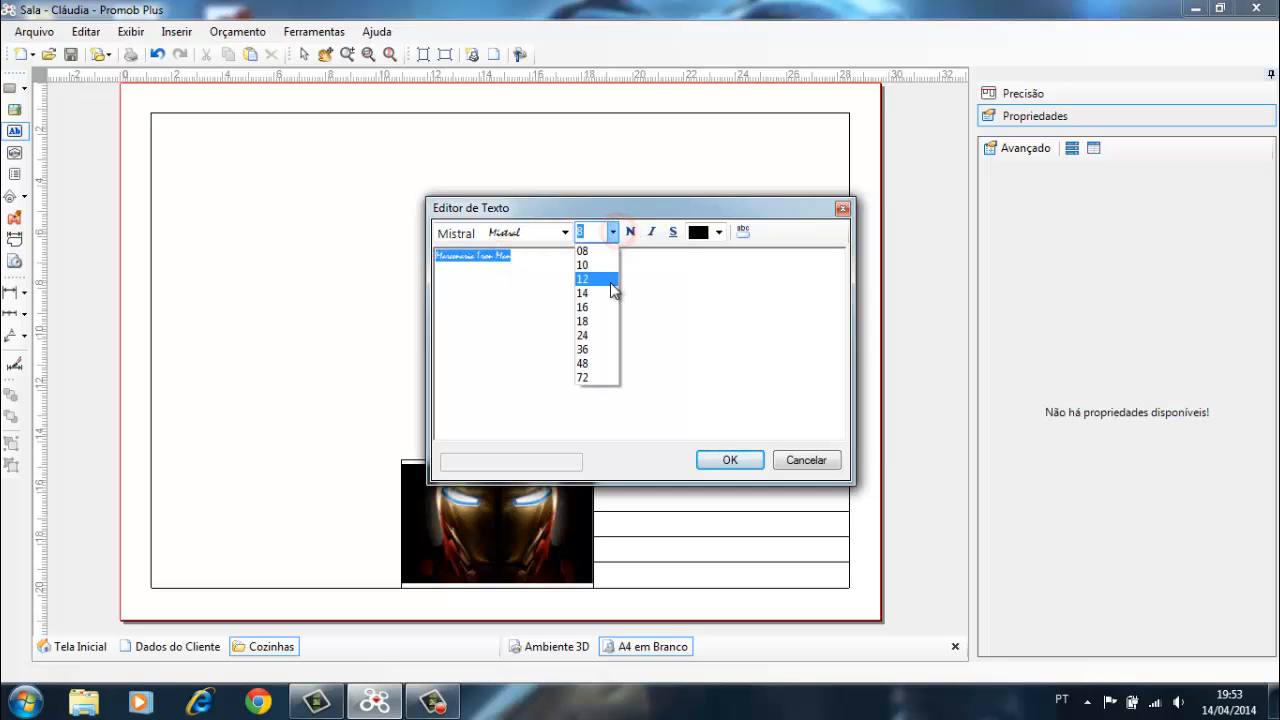
click(590, 308)
click(630, 232)
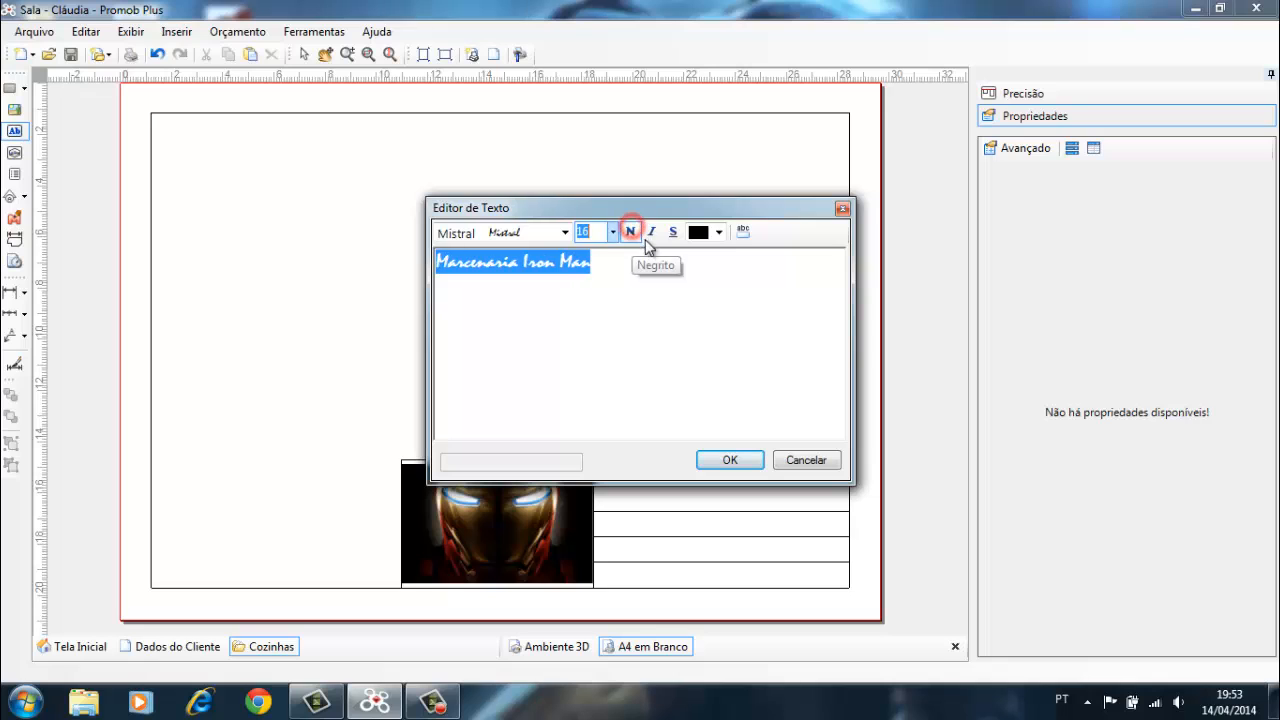
click(718, 232)
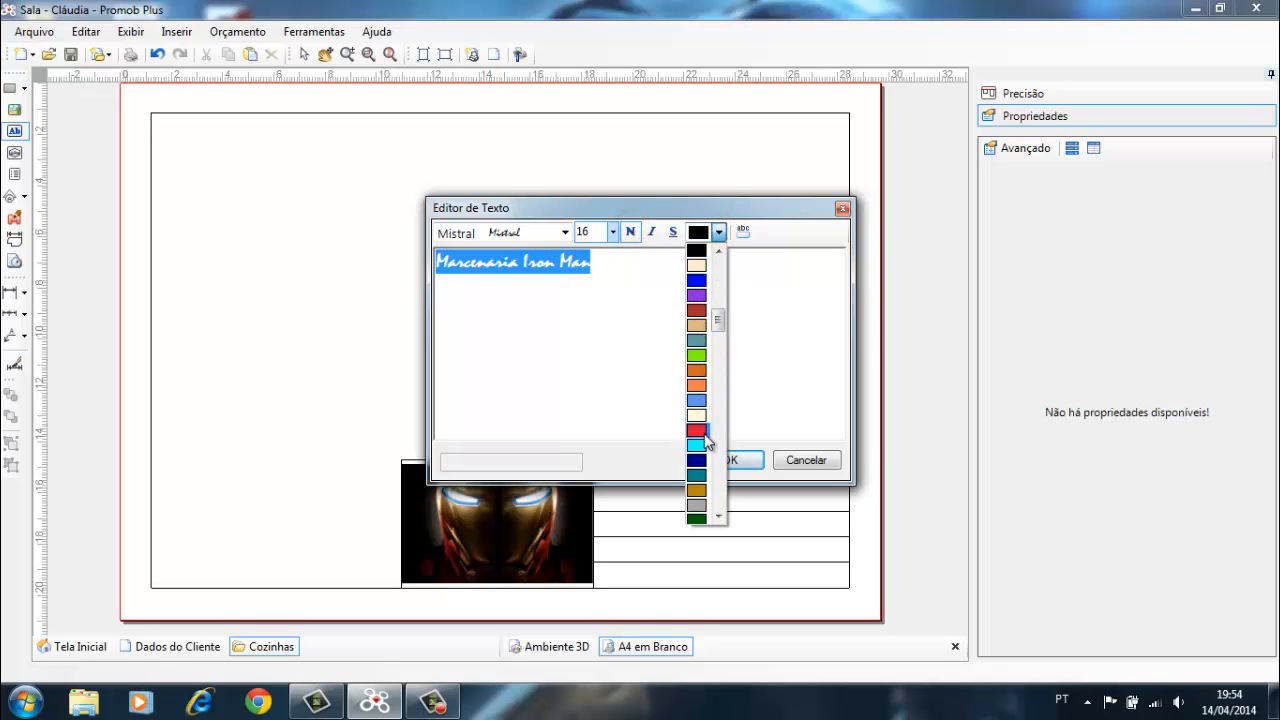
drag(717, 326, 718, 462)
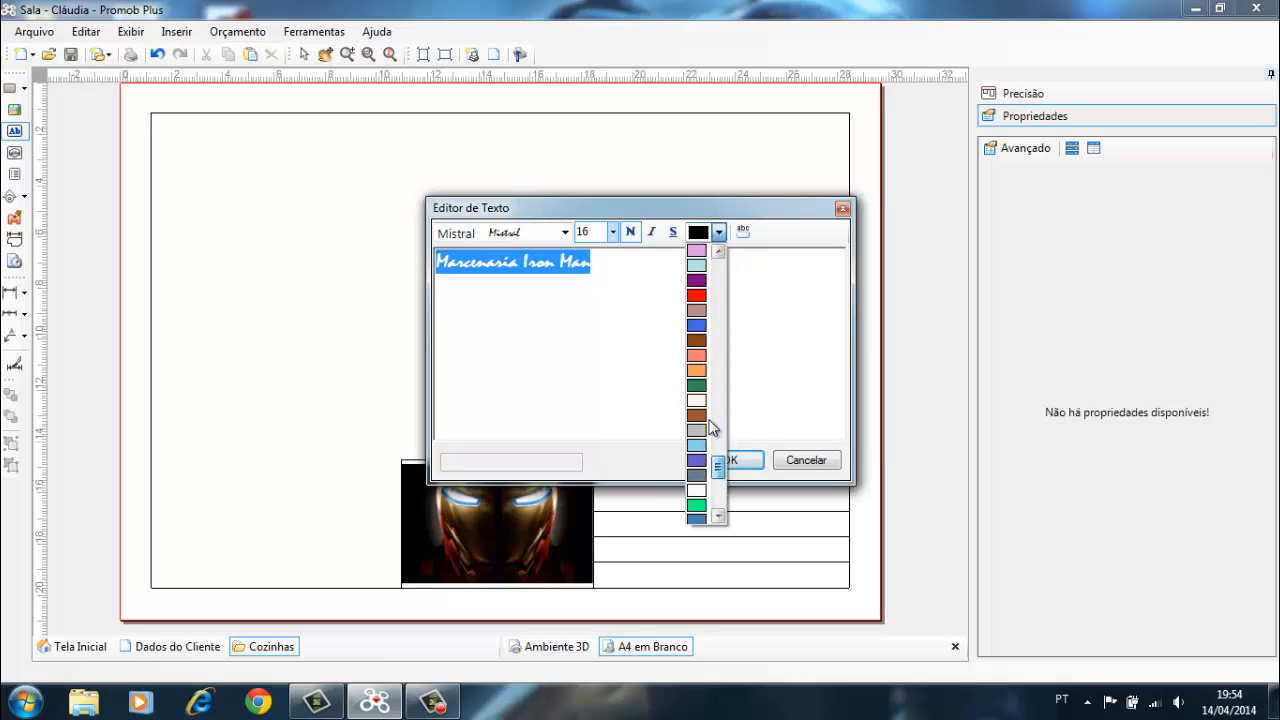
click(701, 296)
click(729, 455)
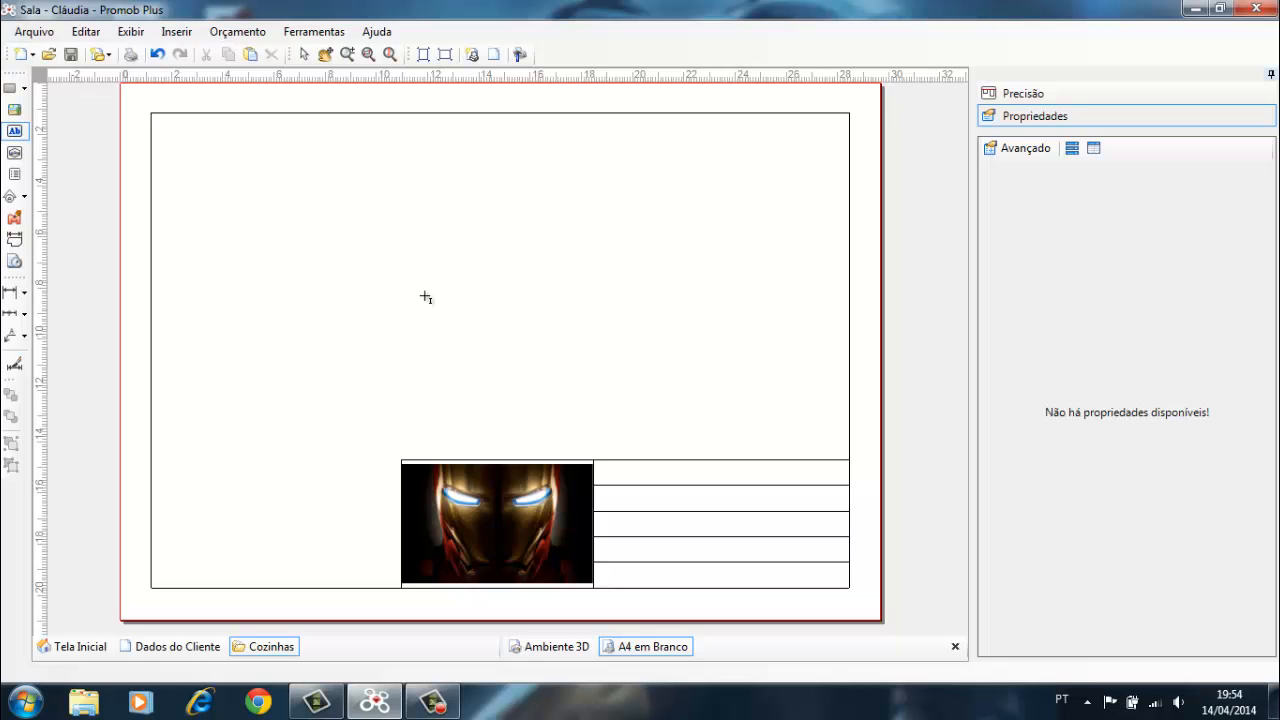
Step: Place the red text on the sheet and move it into the title block's top row, vertically centred beside the picture
click(386, 286)
click(714, 317)
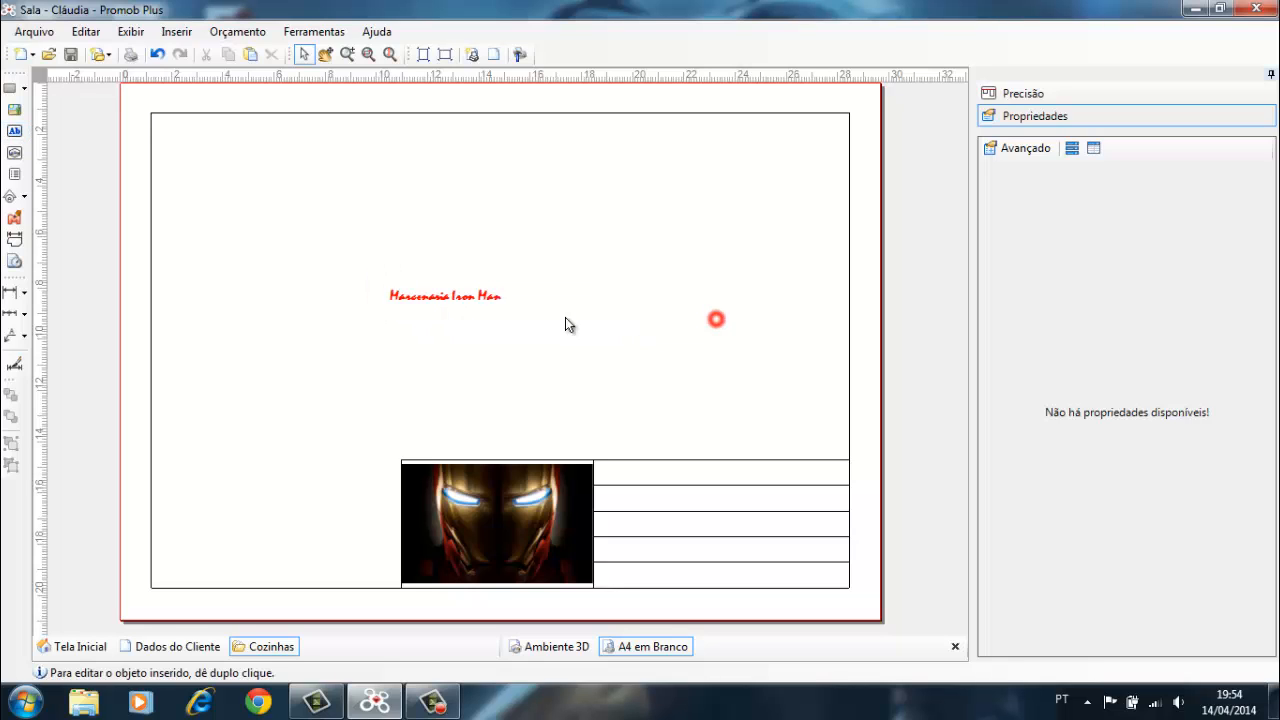
click(462, 297)
drag(577, 378, 685, 484)
scroll(678, 439, up, 4)
middle_drag(674, 418, 385, 211)
scroll(442, 277, up, 2)
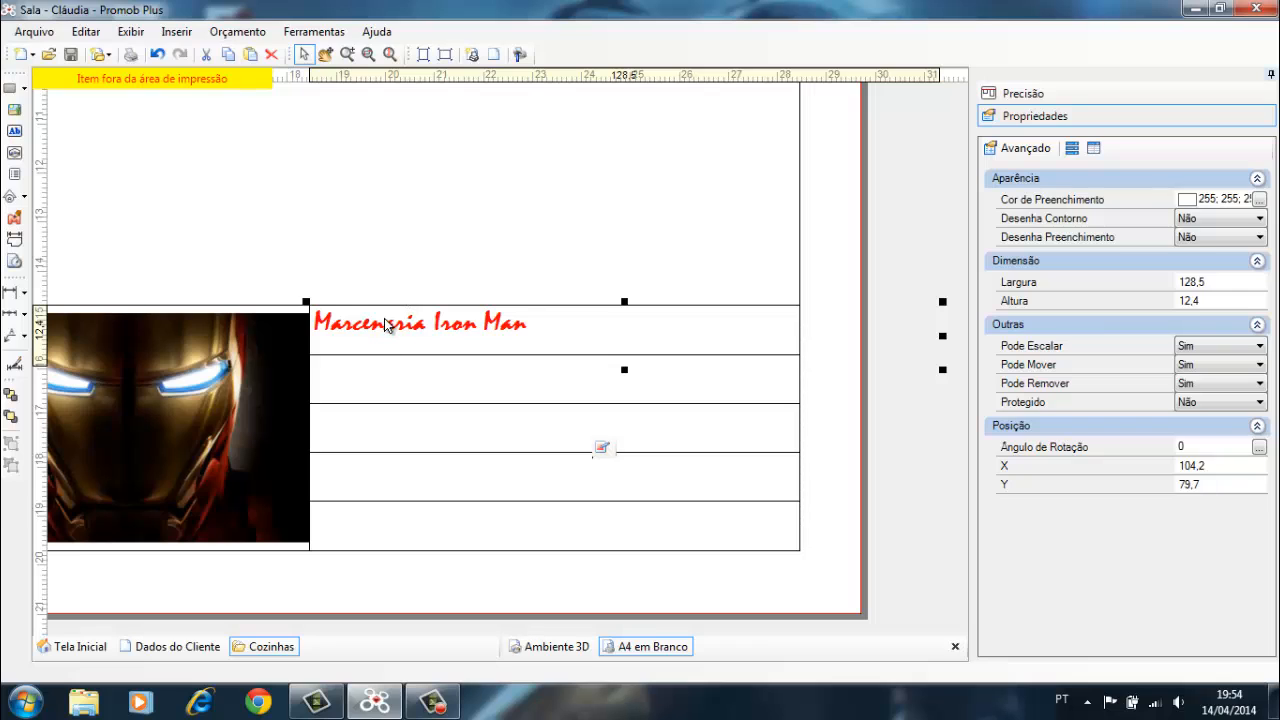
mouse_move(380, 326)
mouse_down()
mouse_move(418, 340)
mouse_move(378, 338)
mouse_up()
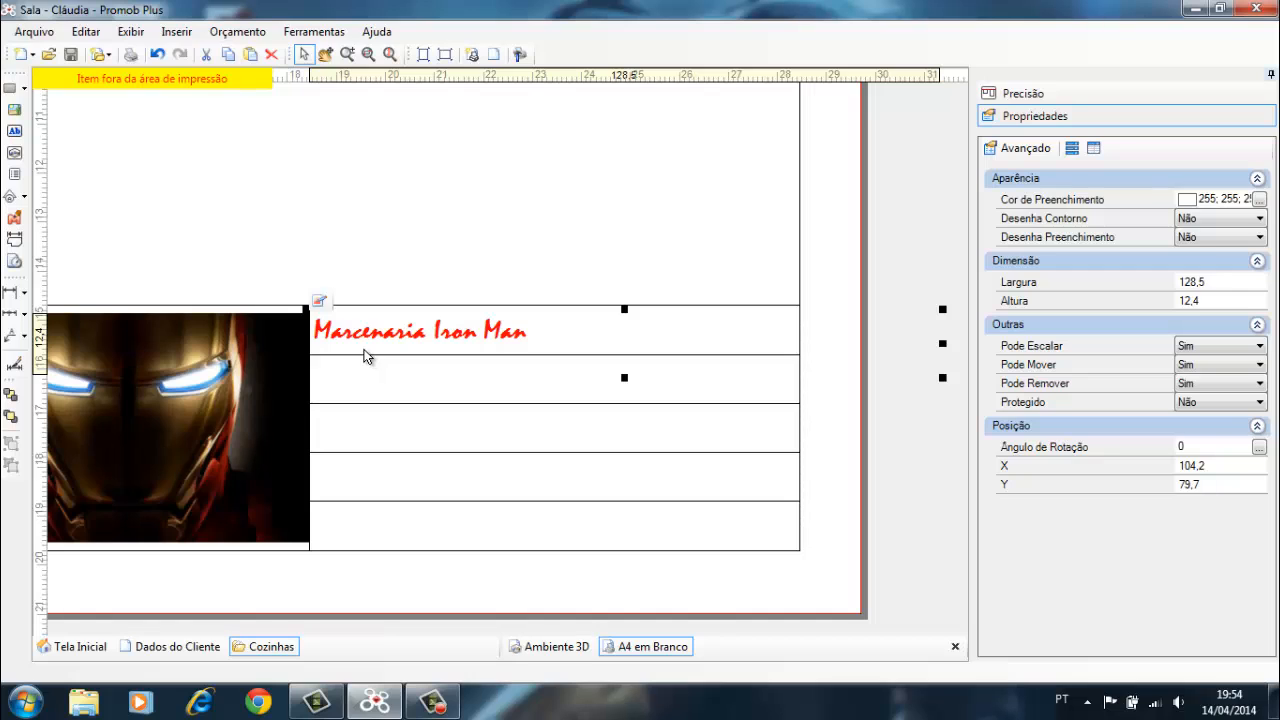
Step: Copy the company text into the title block's second row and align it with the text above
drag(420, 318, 166, 299)
drag(287, 322, 437, 390)
key(Left)
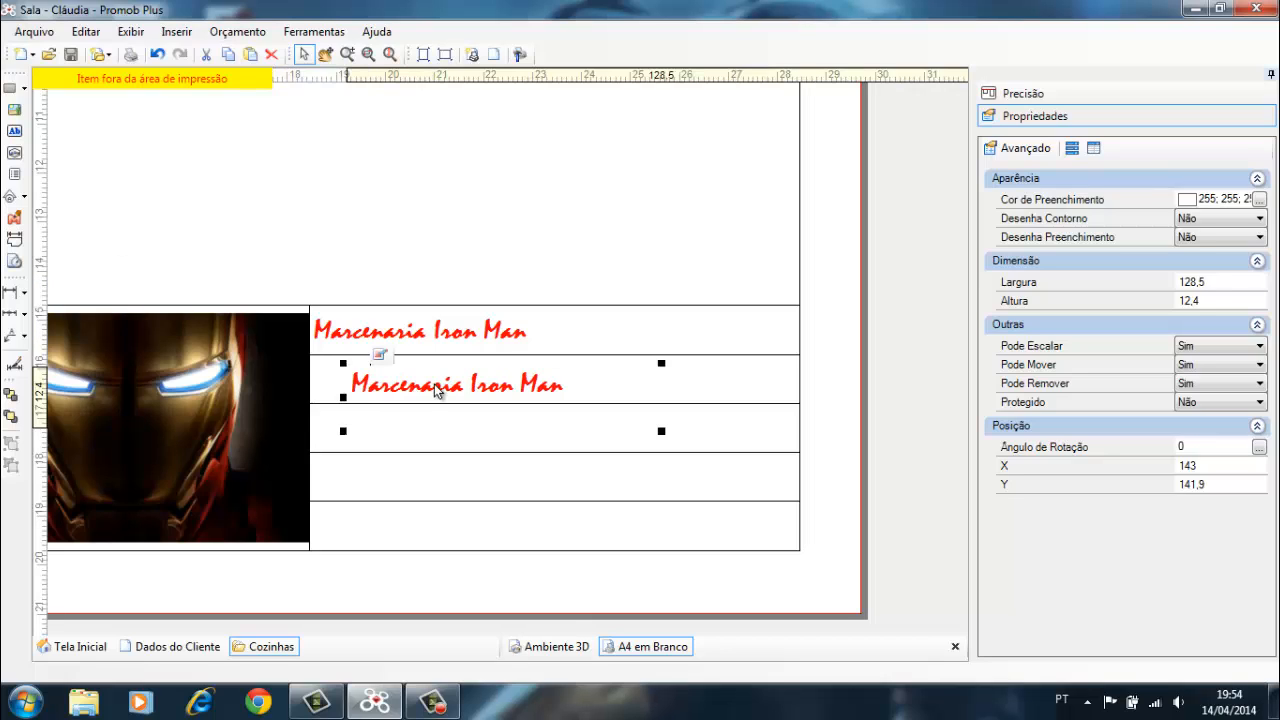
key(Left)
key(Left)
key(Right)
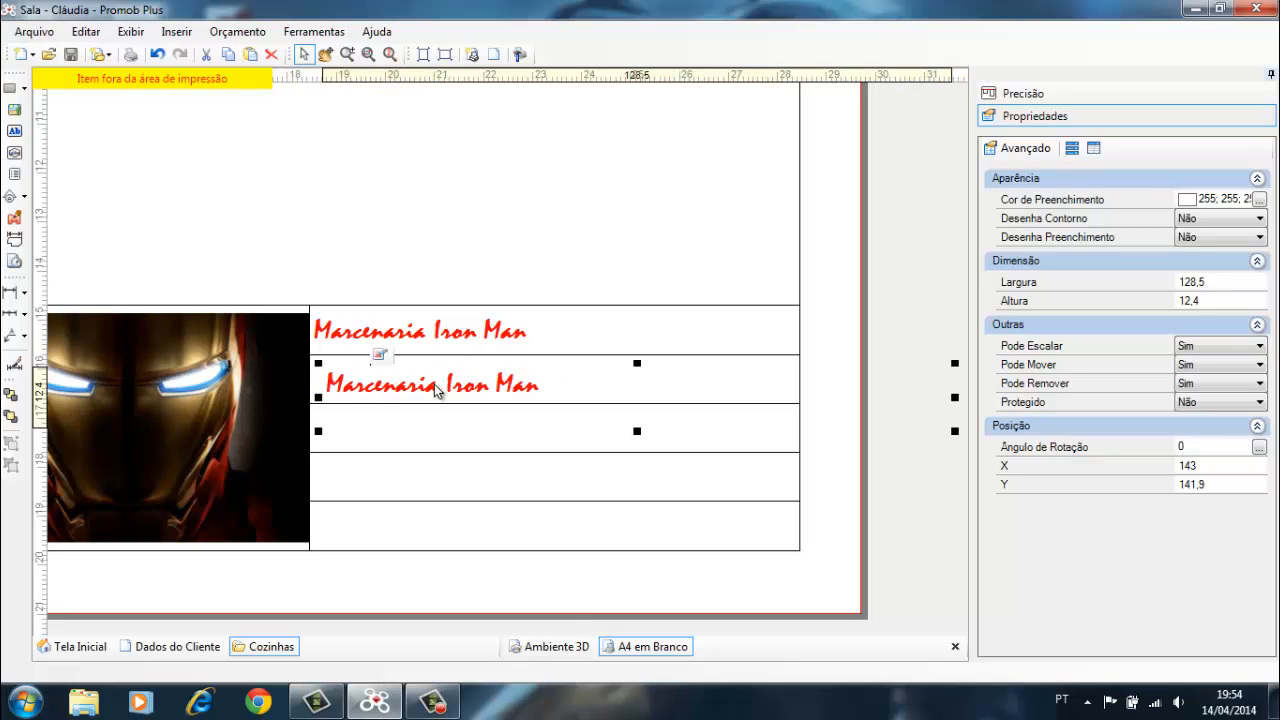
drag(452, 390, 538, 388)
key(Left)
key(Left)
key(Left)
key(Left)
key(Left)
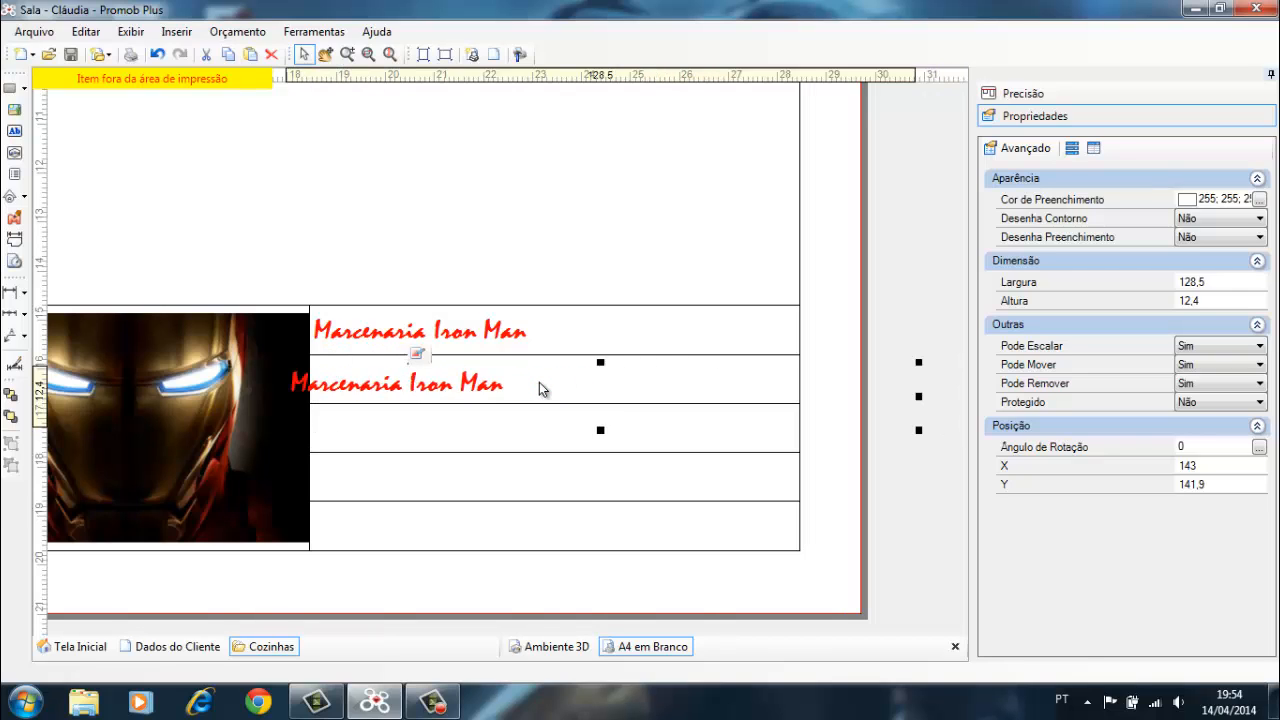
key(Right)
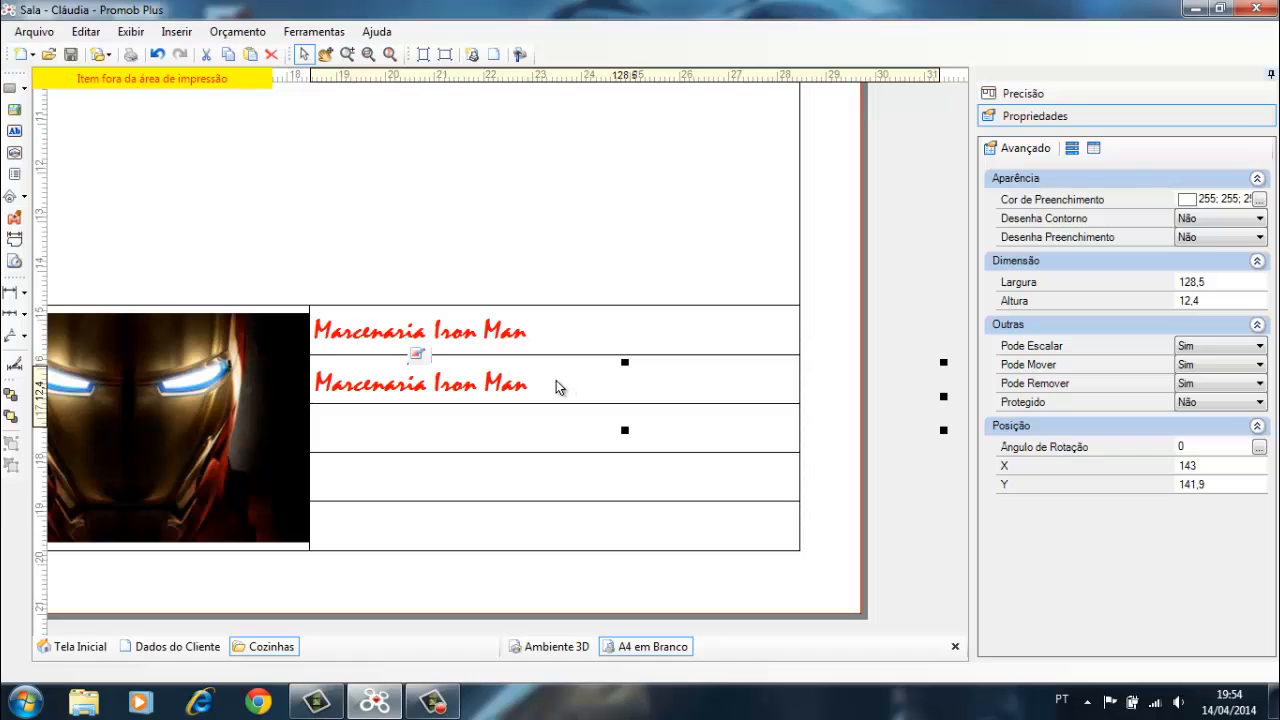
Step: Paste another copy of the text into the third row and align it with the texts above
key(ctrl+v)
drag(291, 374, 466, 436)
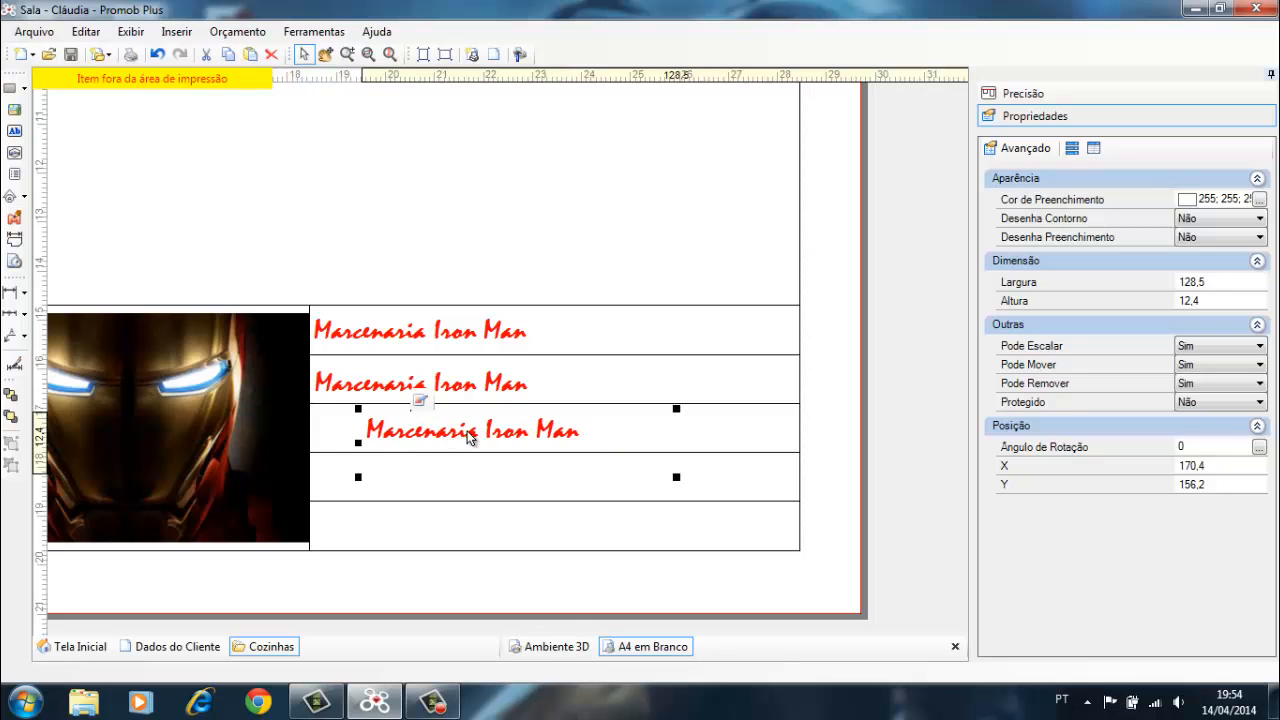
key(Left)
key(Left)
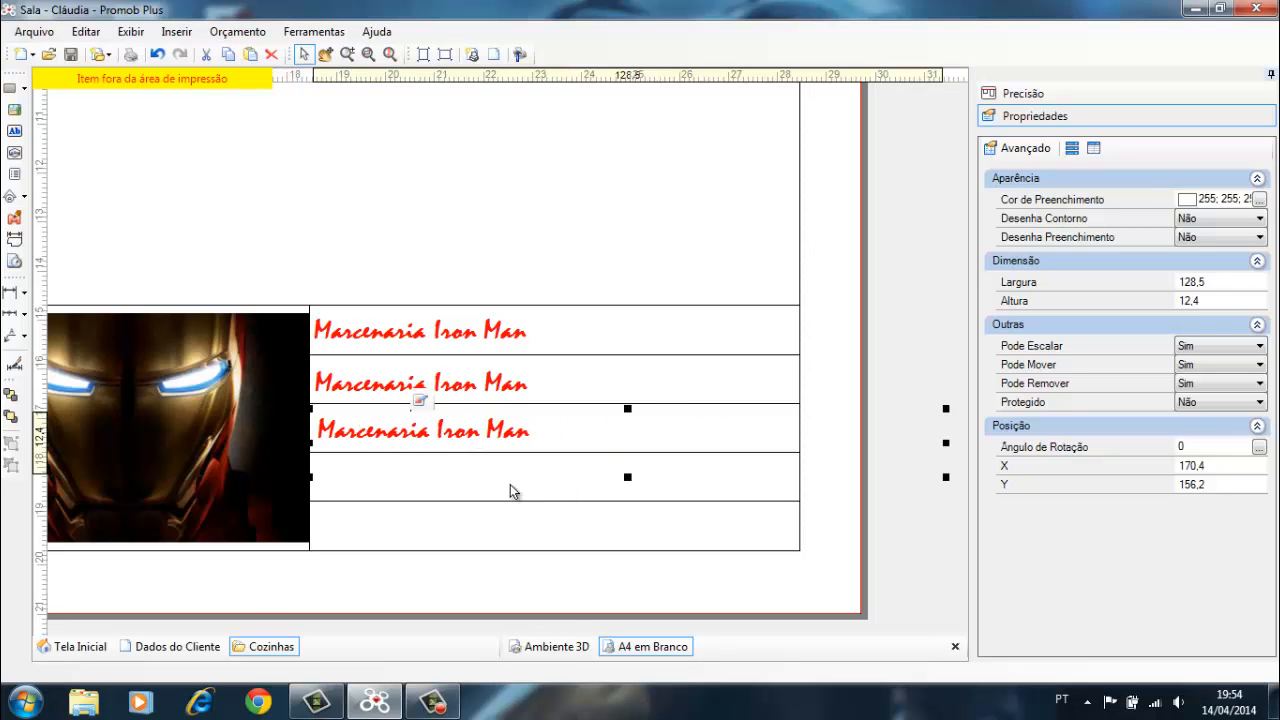
Step: Paste a copy of the text into the fourth row and line it up with the other rows
key(ctrl+v)
drag(340, 482, 530, 490)
key(Left)
key(Left)
key(Left)
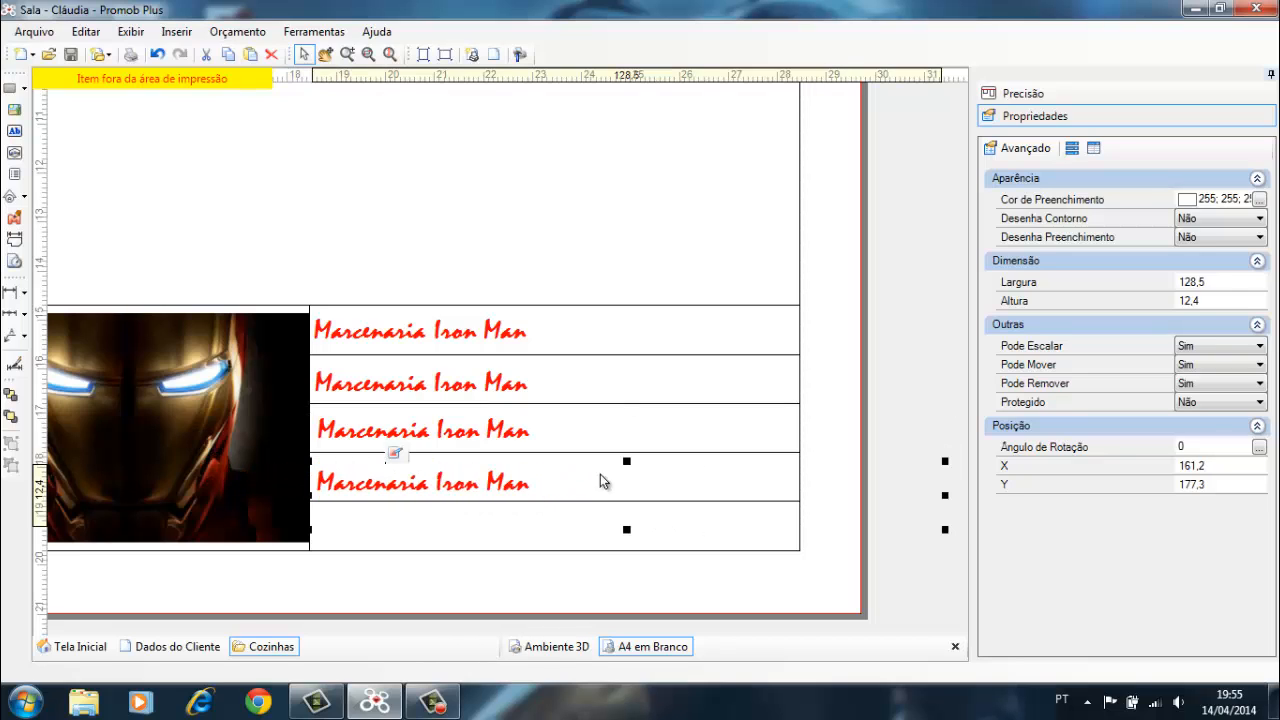
Step: Try placing a further copy of the text in the title block's bottom row, and delete that copy
key(ctrl+v)
drag(261, 413, 541, 528)
key(Left)
key(Left)
key(Left)
key(Left)
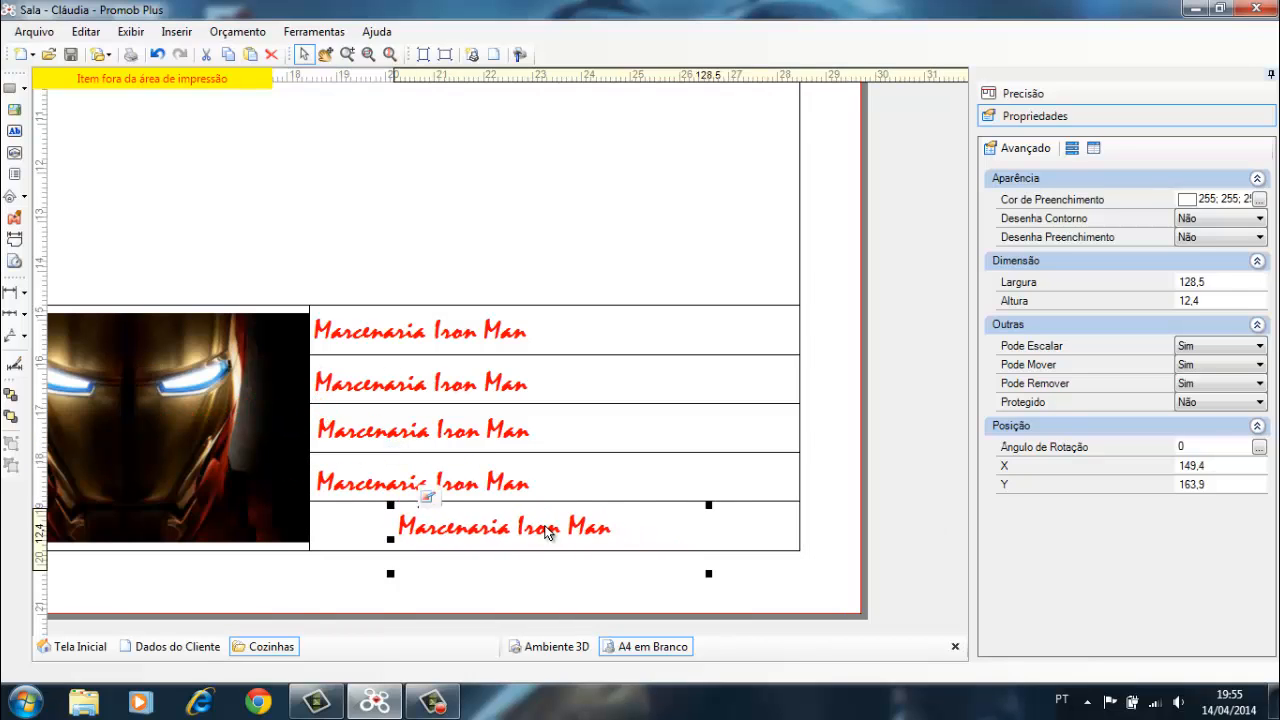
key(Delete)
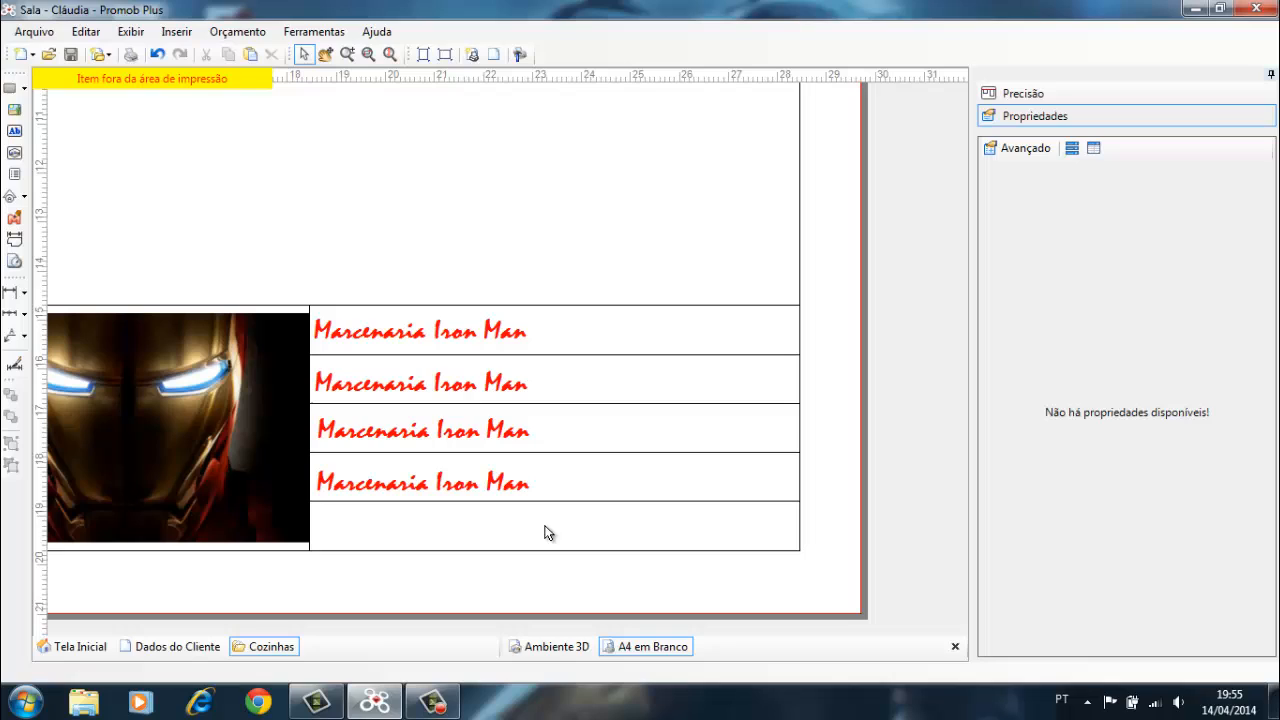
Step: Replace the text in the title block's second row with "Cliente:" followed by the client's full name
click(443, 396)
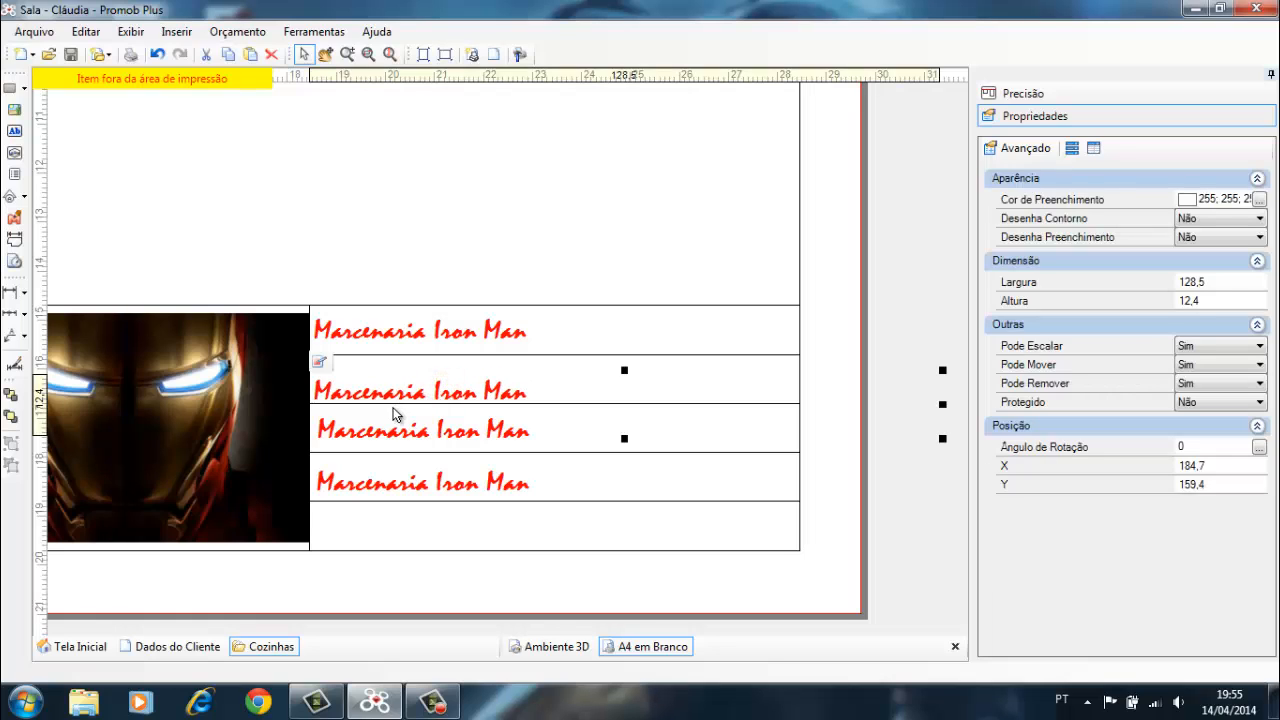
click(322, 364)
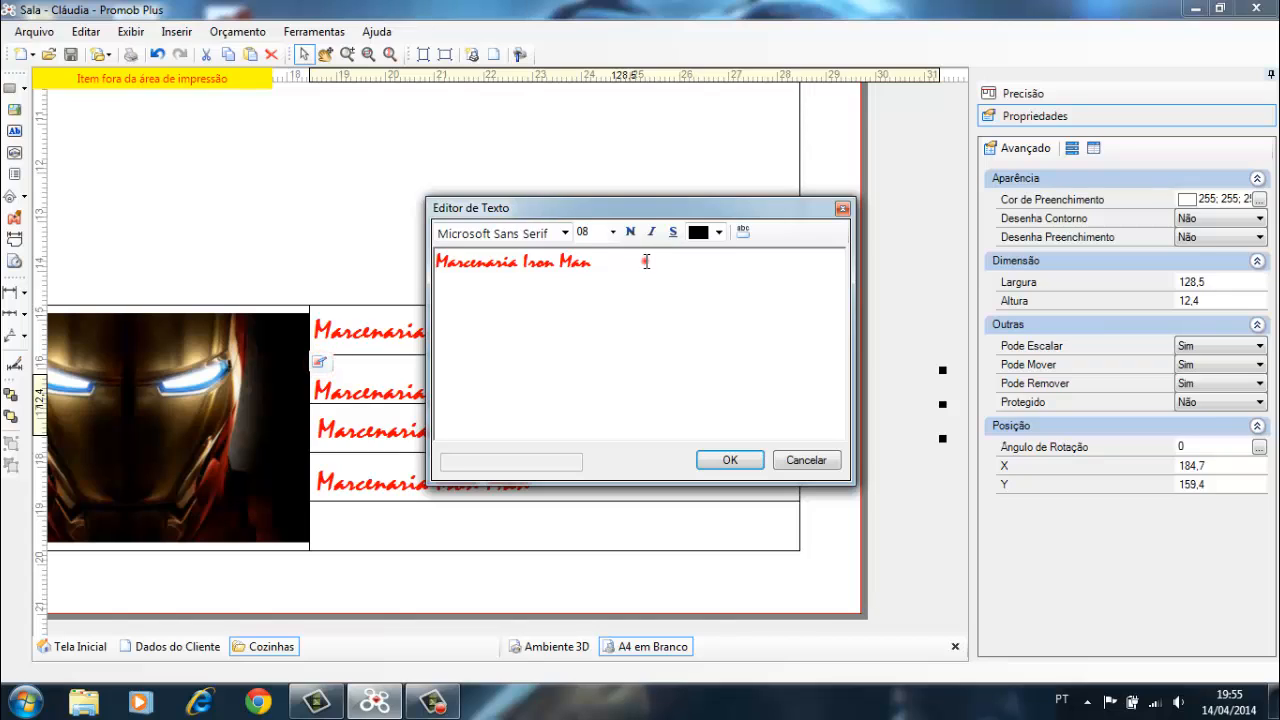
click(646, 261)
double_click(526, 264)
drag(602, 273, 462, 280)
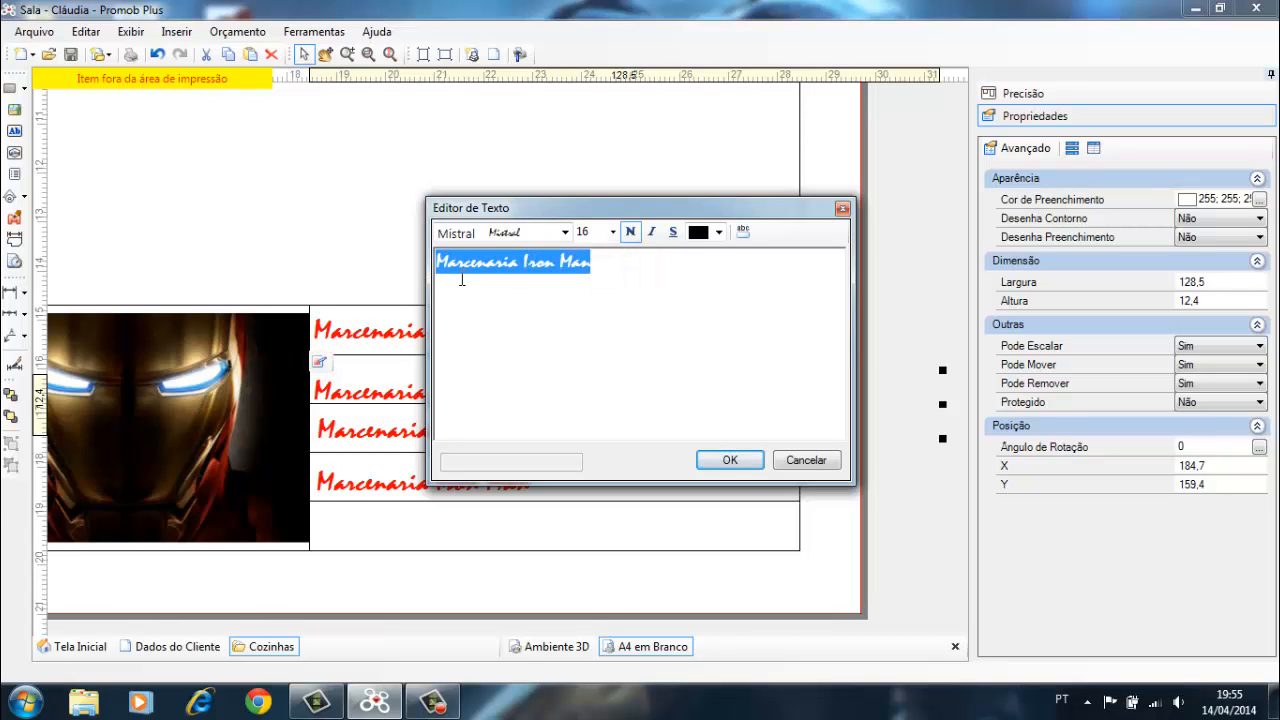
key(Delete)
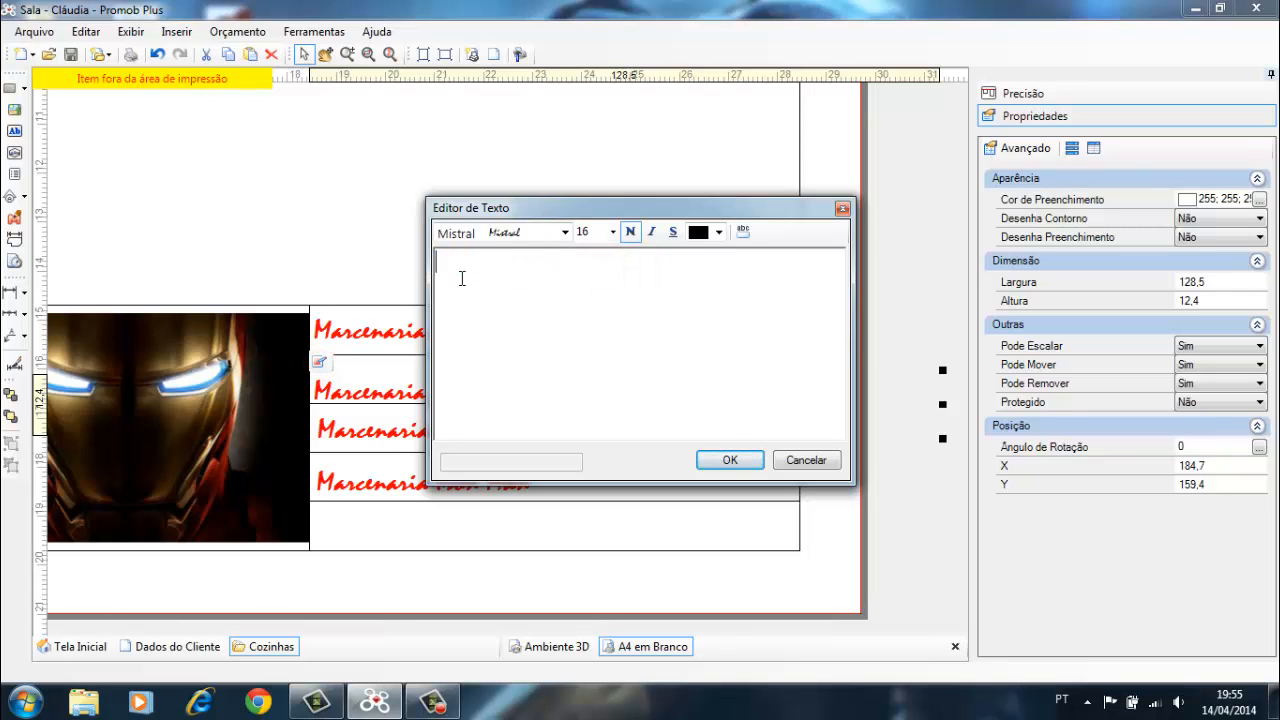
text(Cliente: Tony Sk)
text(ark)
click(521, 268)
text(n)
key(BackSpace)
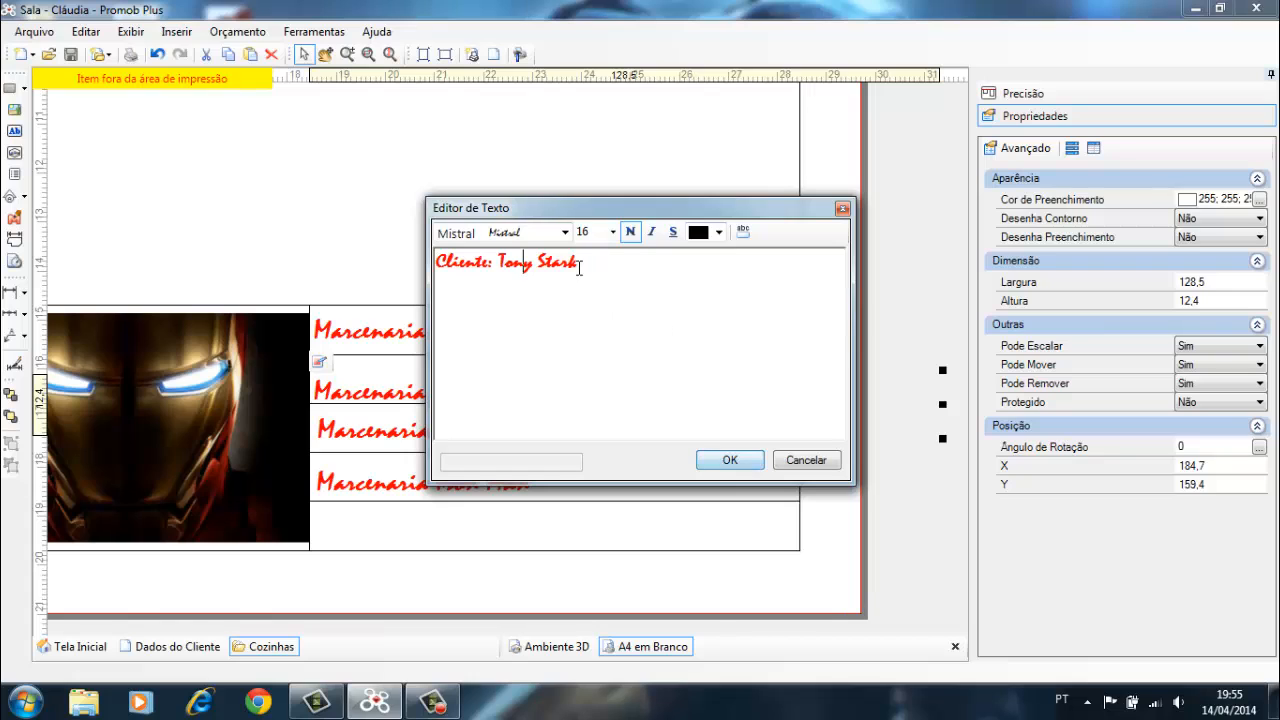
Step: Colour the client text black and reposition it within the title block's second row
drag(578, 263, 459, 246)
click(718, 232)
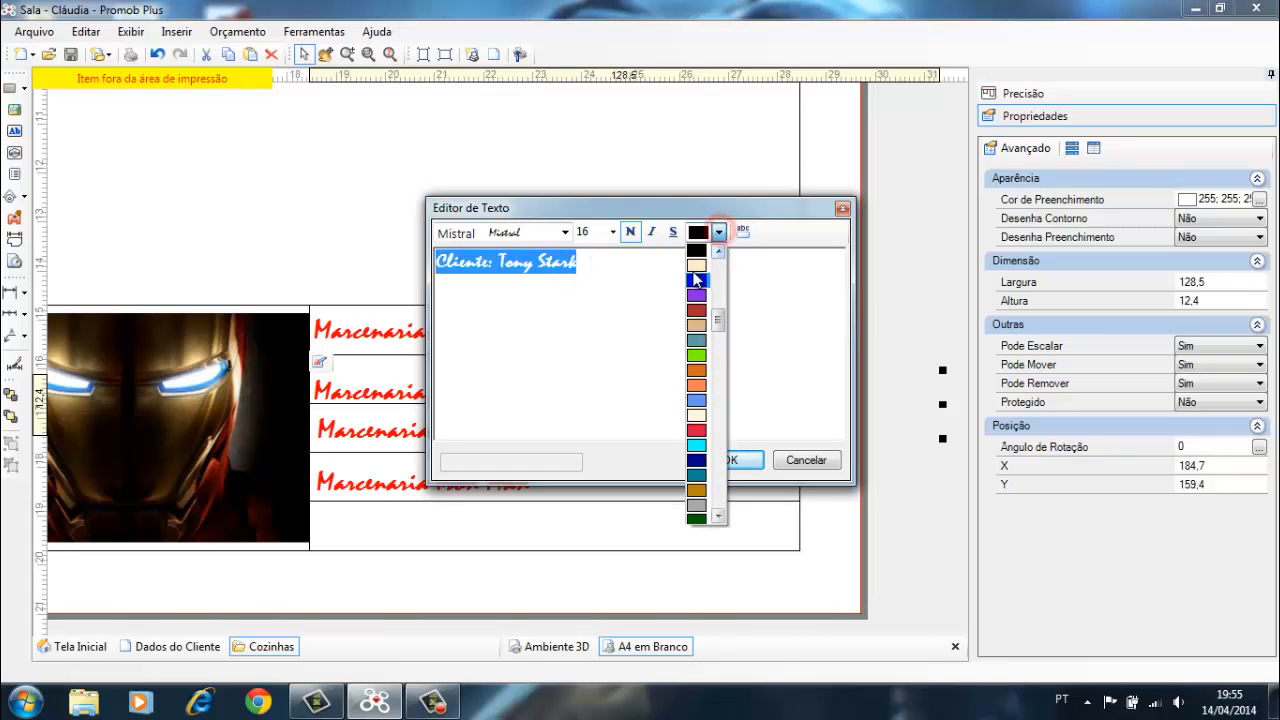
click(696, 250)
click(738, 459)
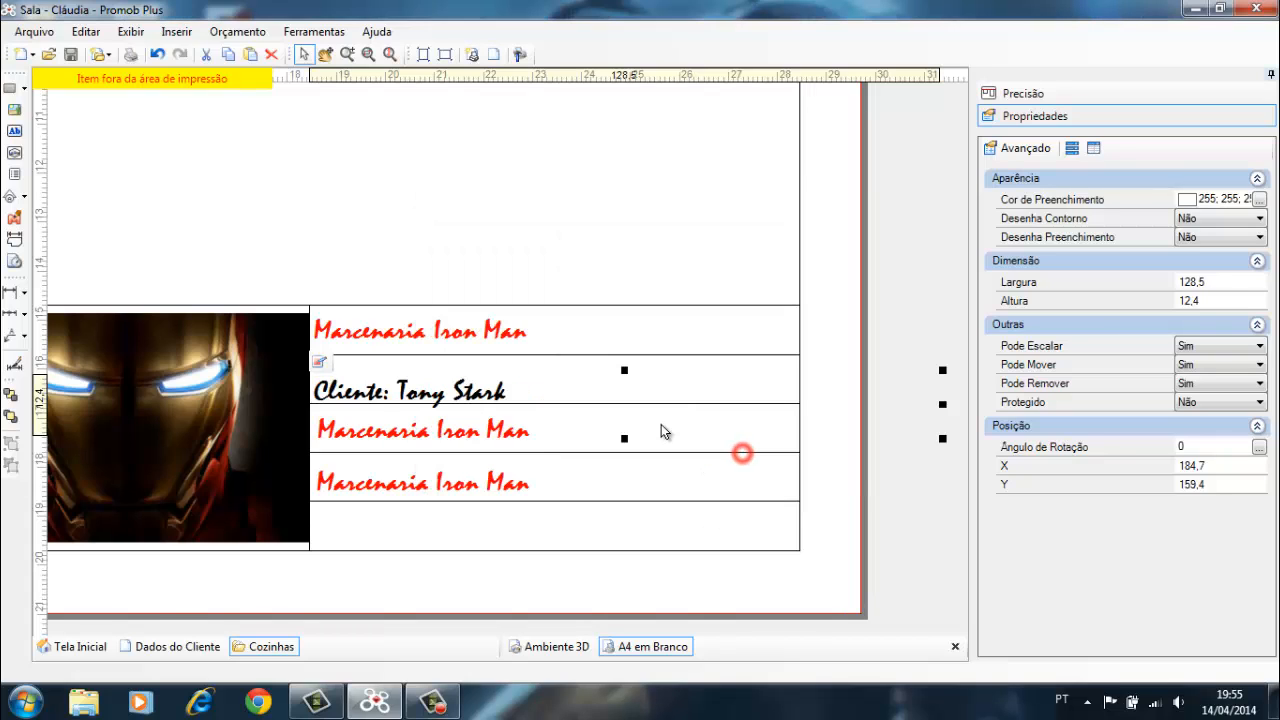
drag(456, 396, 505, 388)
click(505, 385)
key(Left)
key(Left)
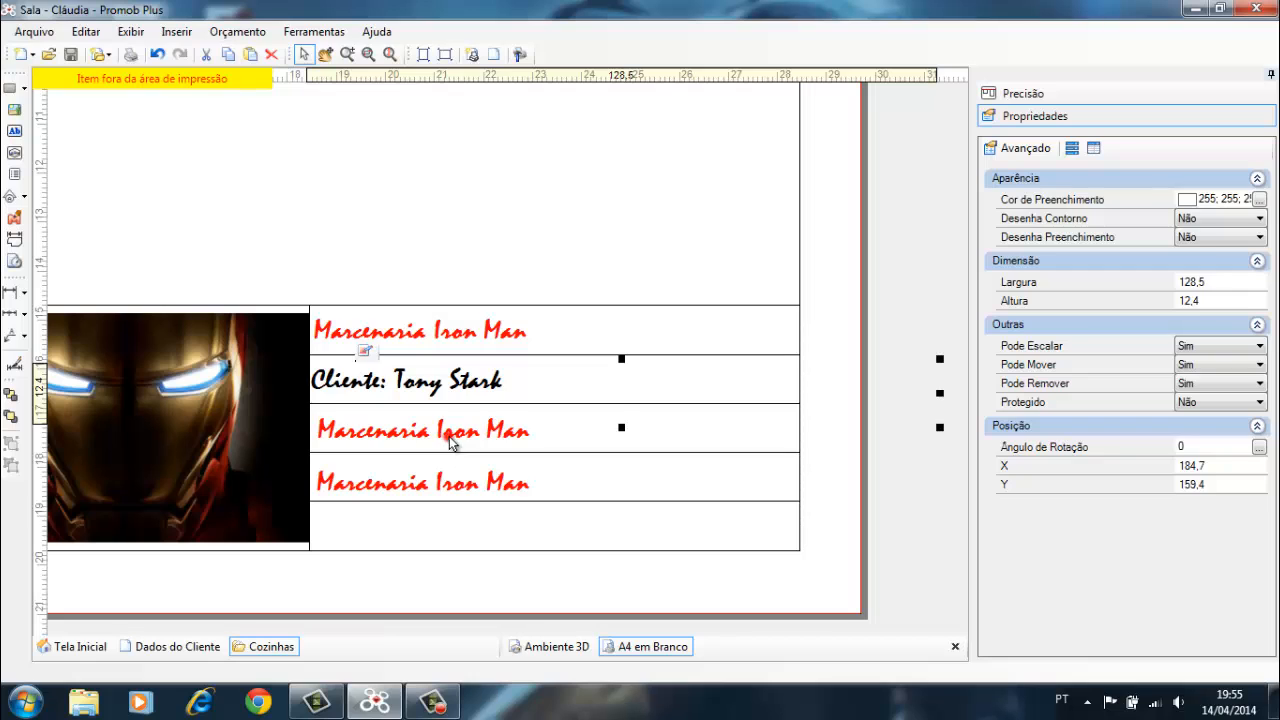
Step: Replace the text in the title block's third row with "Ambiente: Sala dos Robôs"
double_click(445, 478)
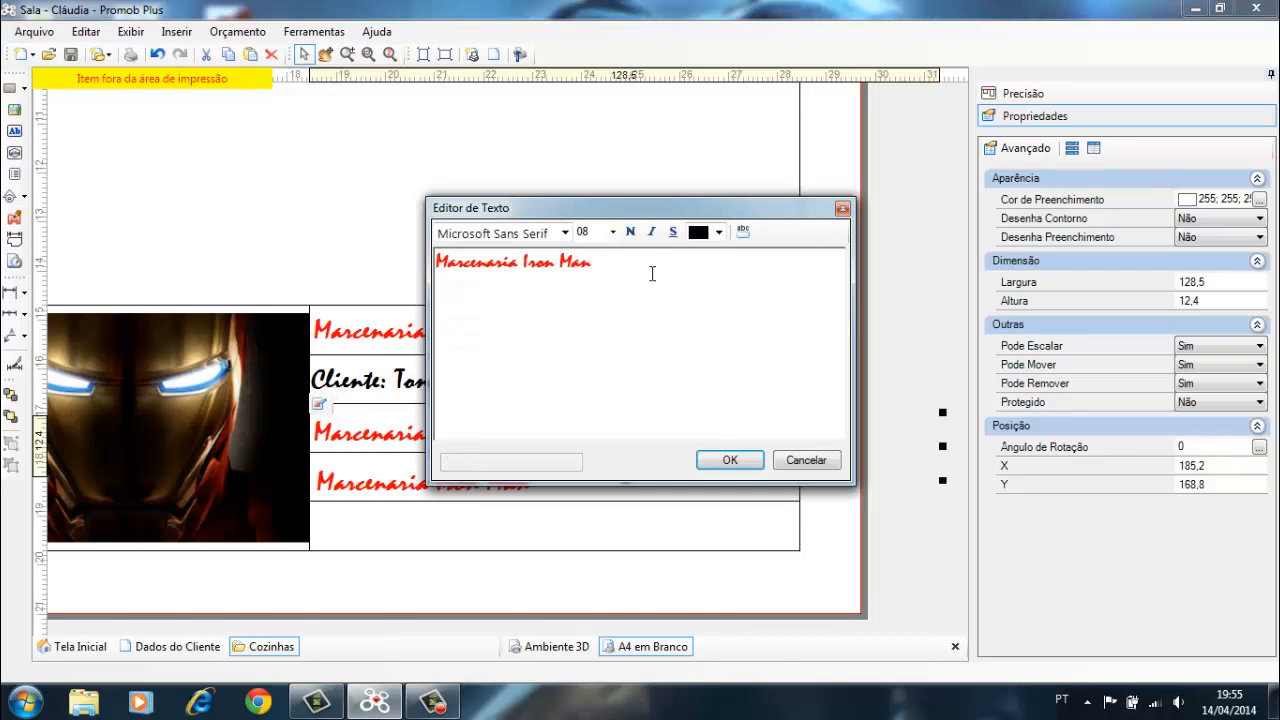
drag(652, 273, 474, 280)
drag(597, 271, 465, 257)
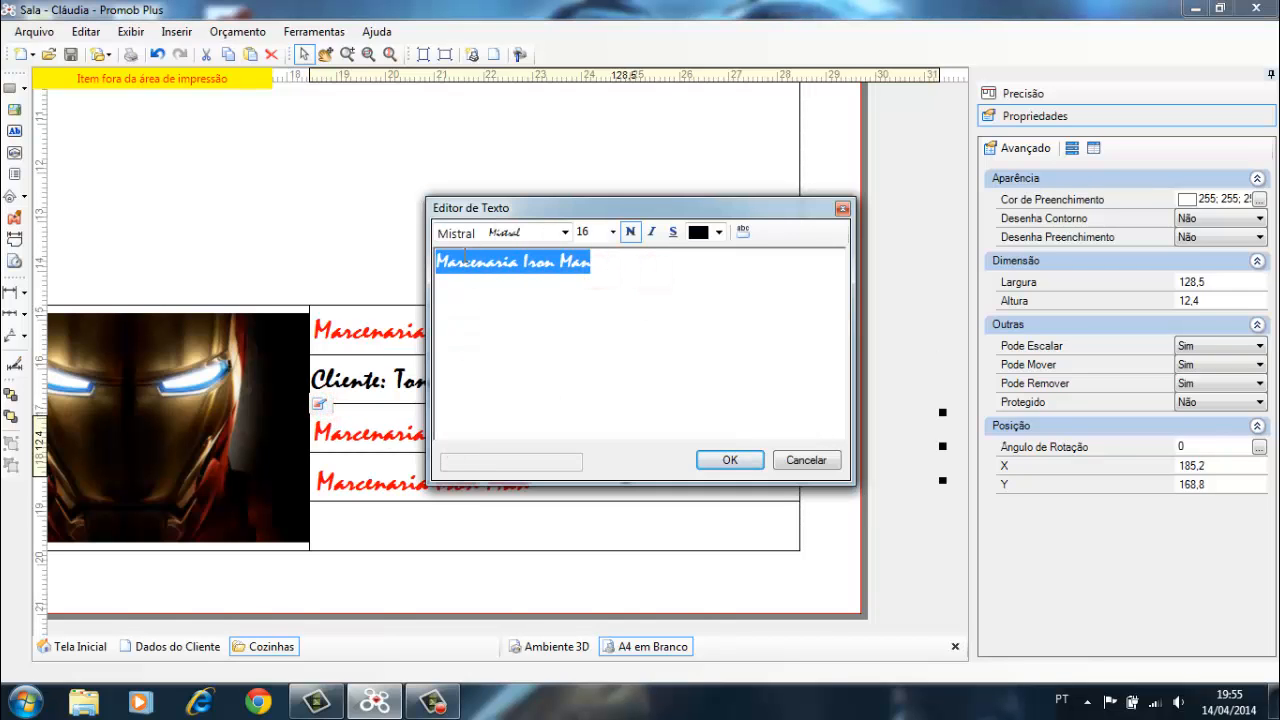
key(BackSpace)
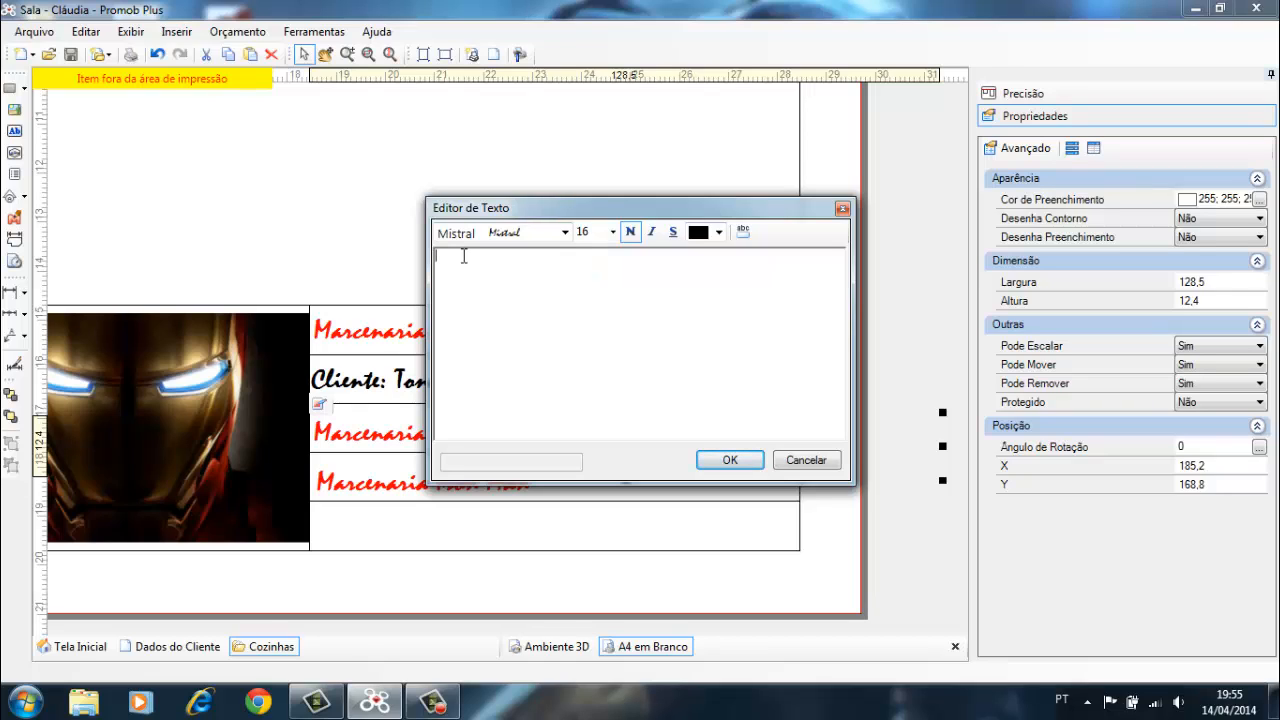
text(Ambiente: Sala dos R)
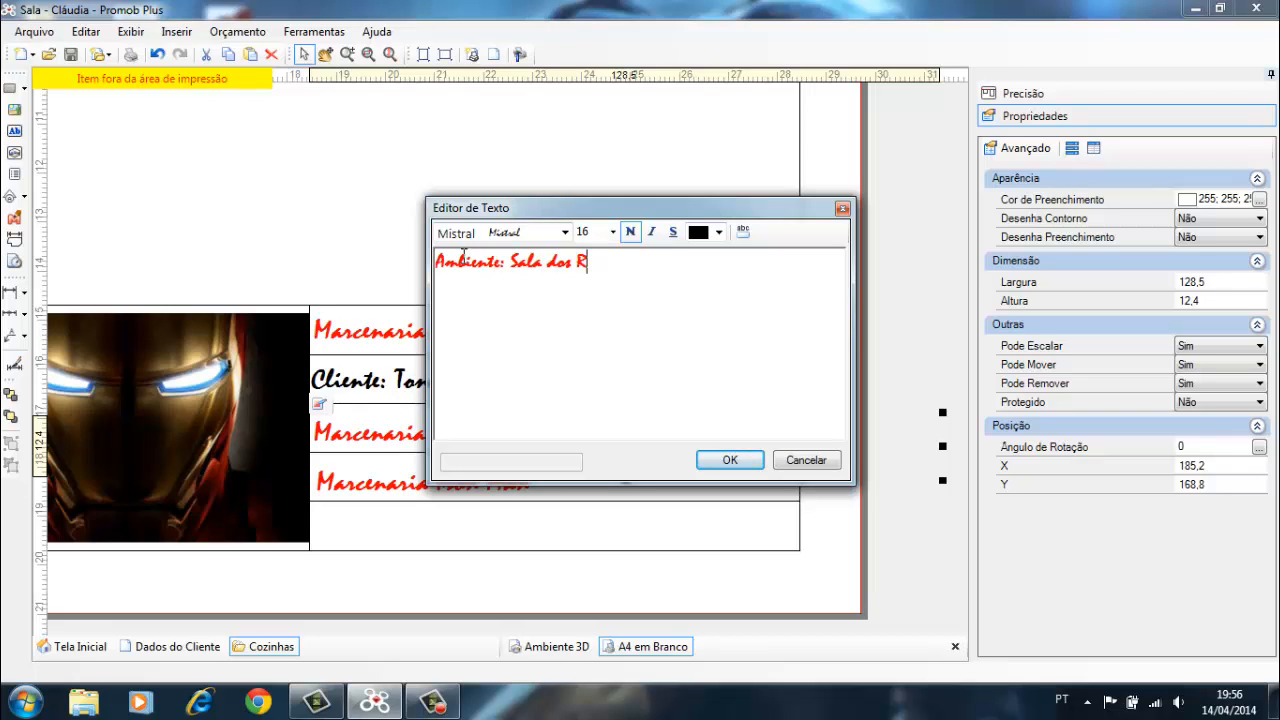
text(obôs)
click(723, 458)
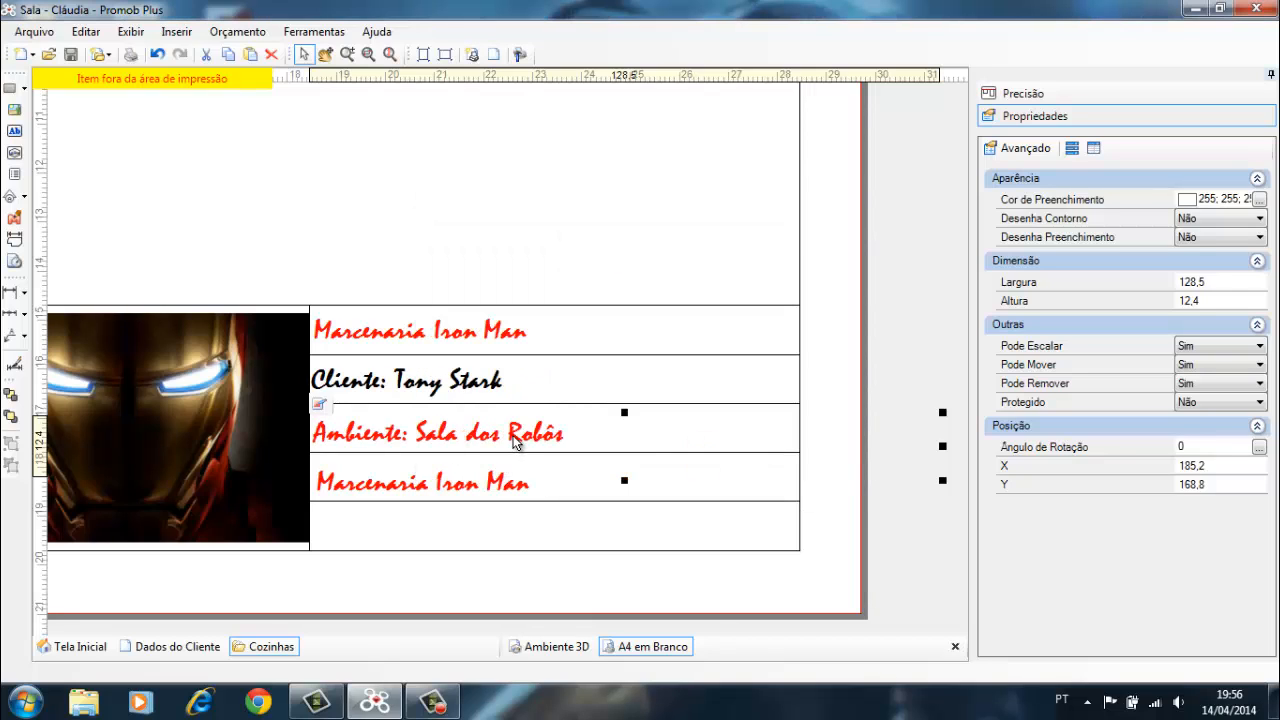
Step: Colour the whole "Ambiente: Sala dos Robôs" text blue and deselect it
double_click(514, 442)
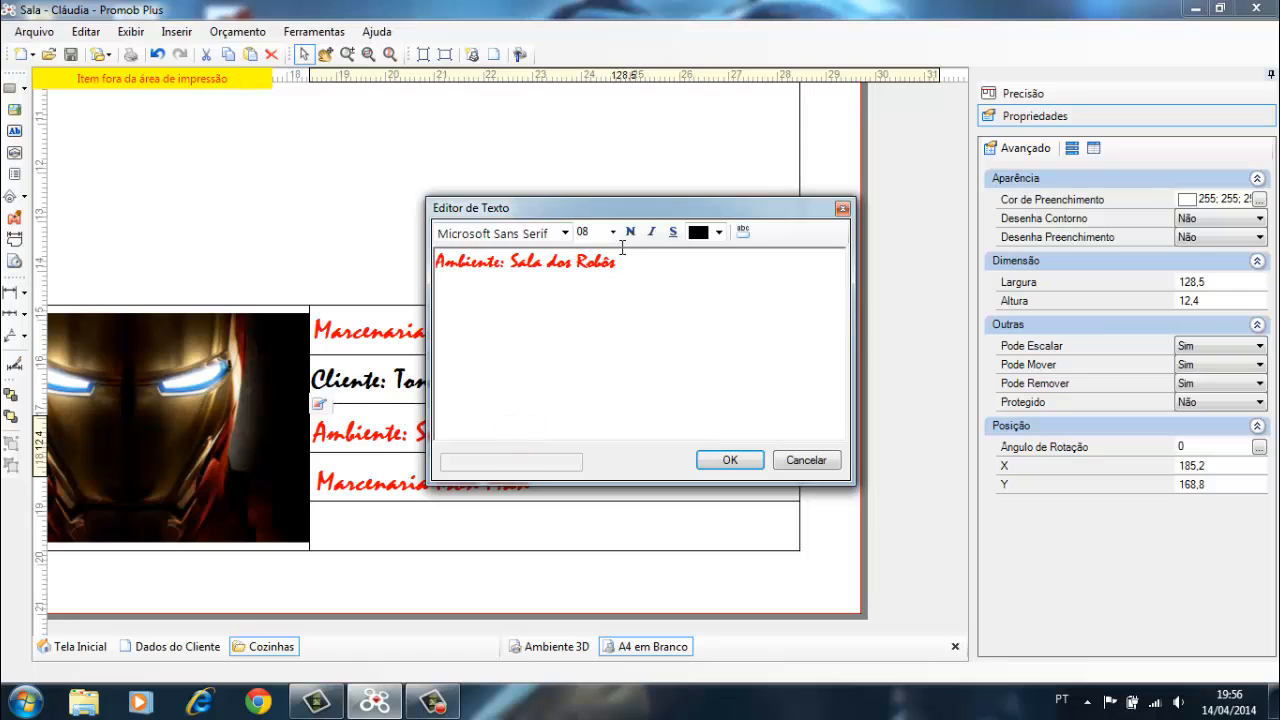
drag(617, 261, 436, 262)
drag(618, 261, 501, 262)
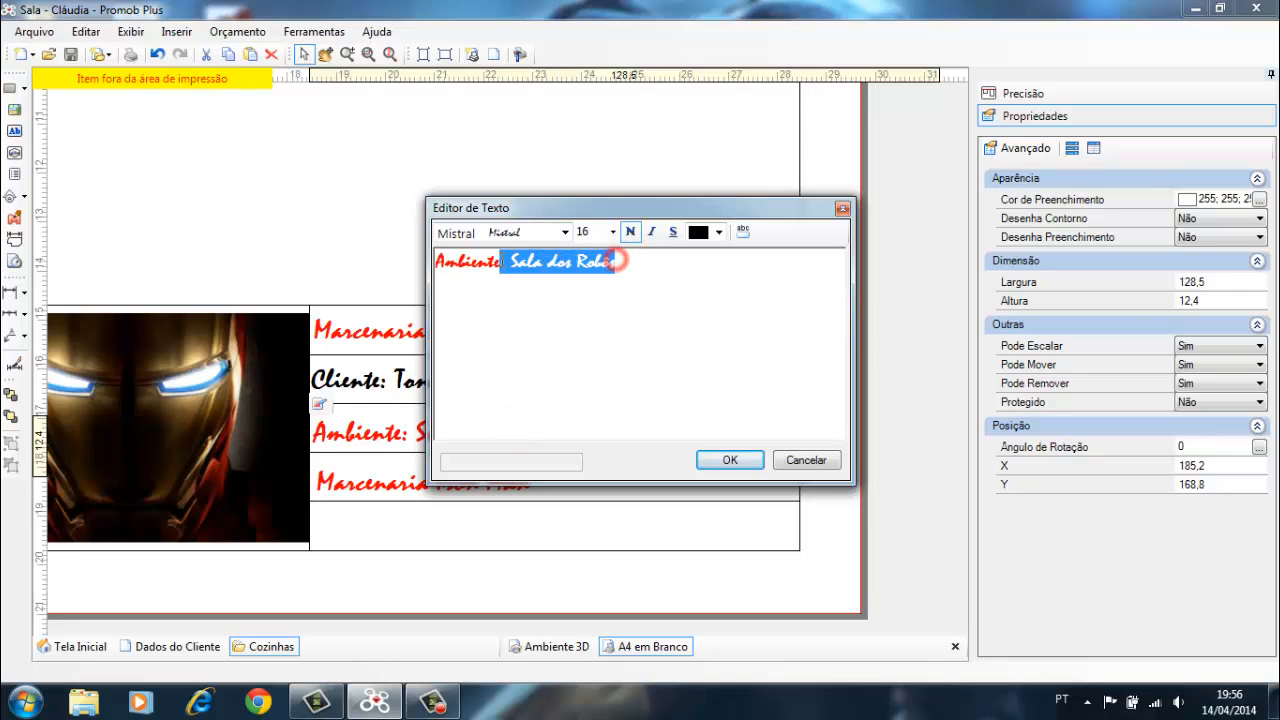
triple_click(615, 261)
click(718, 232)
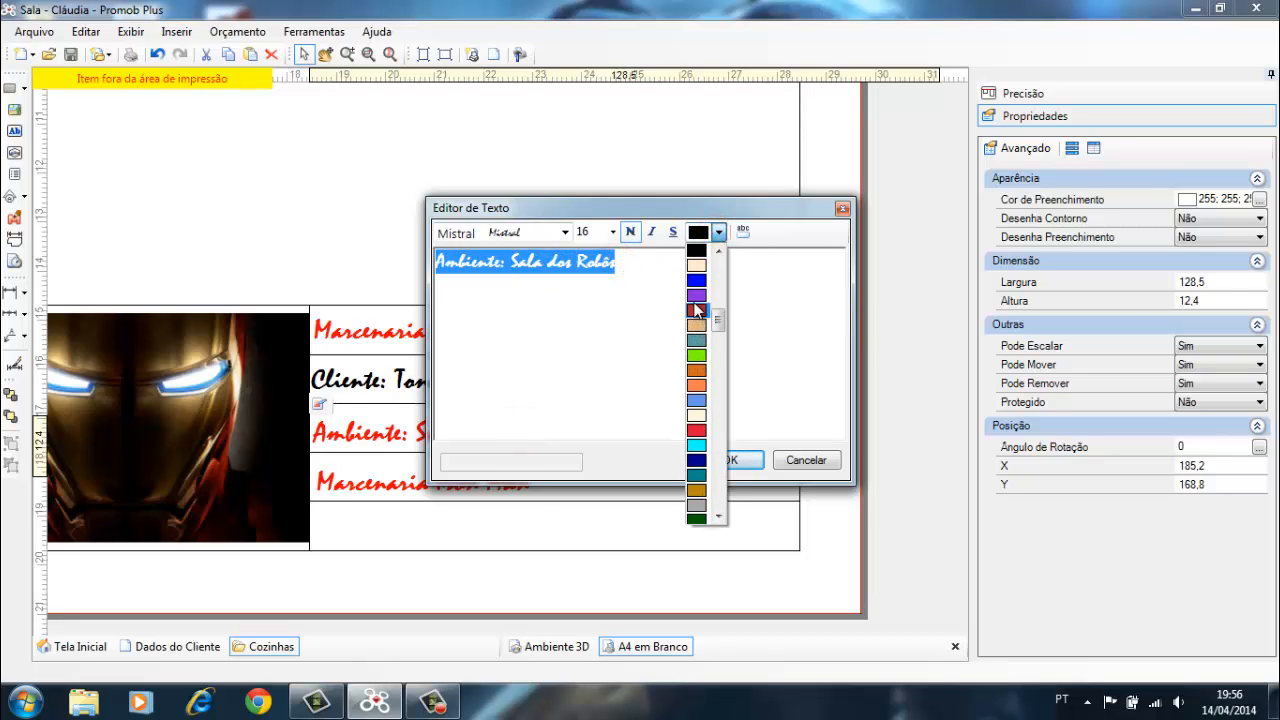
click(696, 280)
click(736, 461)
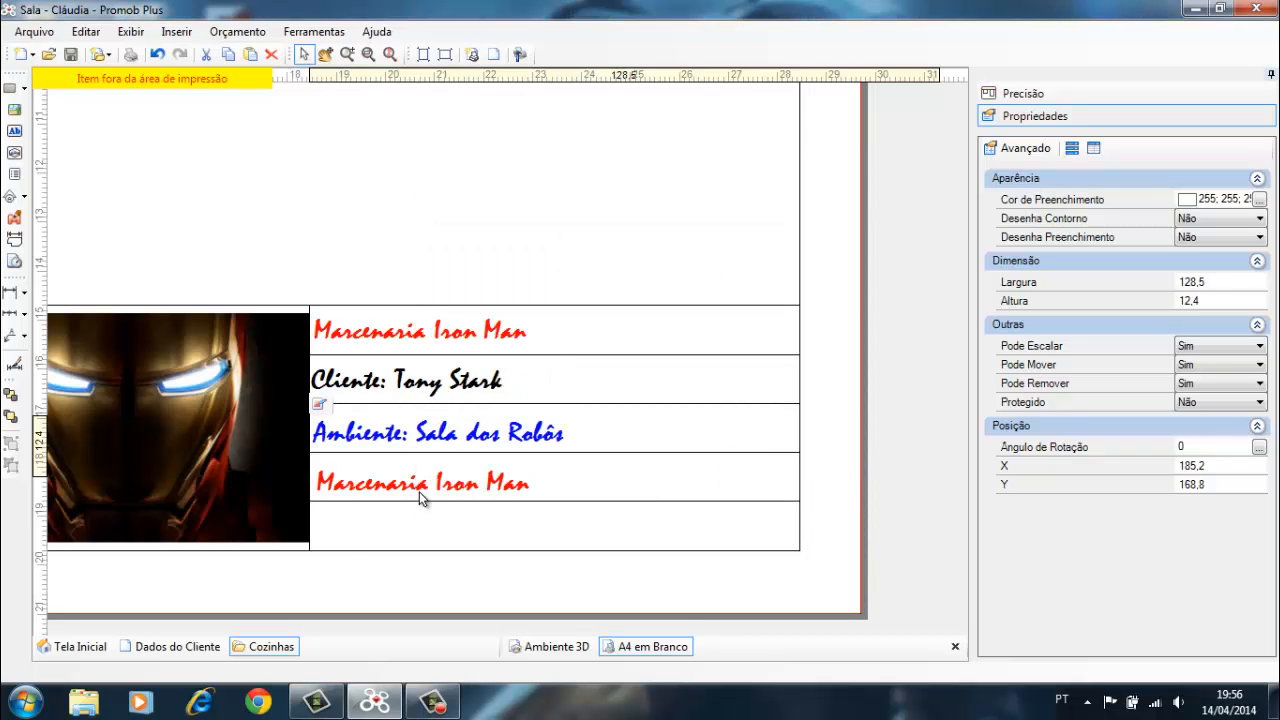
click(393, 200)
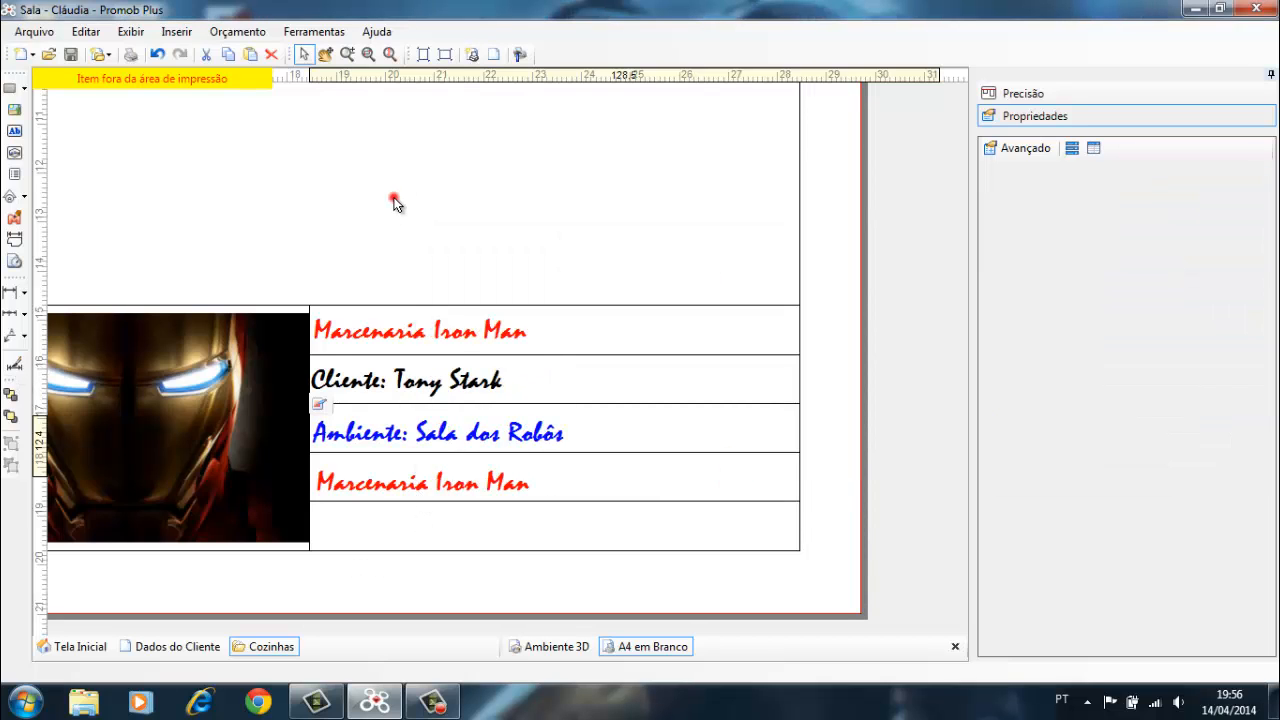
Step: Save the sheet as a print prototype named "A4 Marcenaria Iron Man" with the type Geral
scroll(392, 201, down, 2)
middle_drag(389, 203, 639, 364)
scroll(531, 304, down, 4)
scroll(570, 314, down, 1)
middle_drag(586, 321, 573, 366)
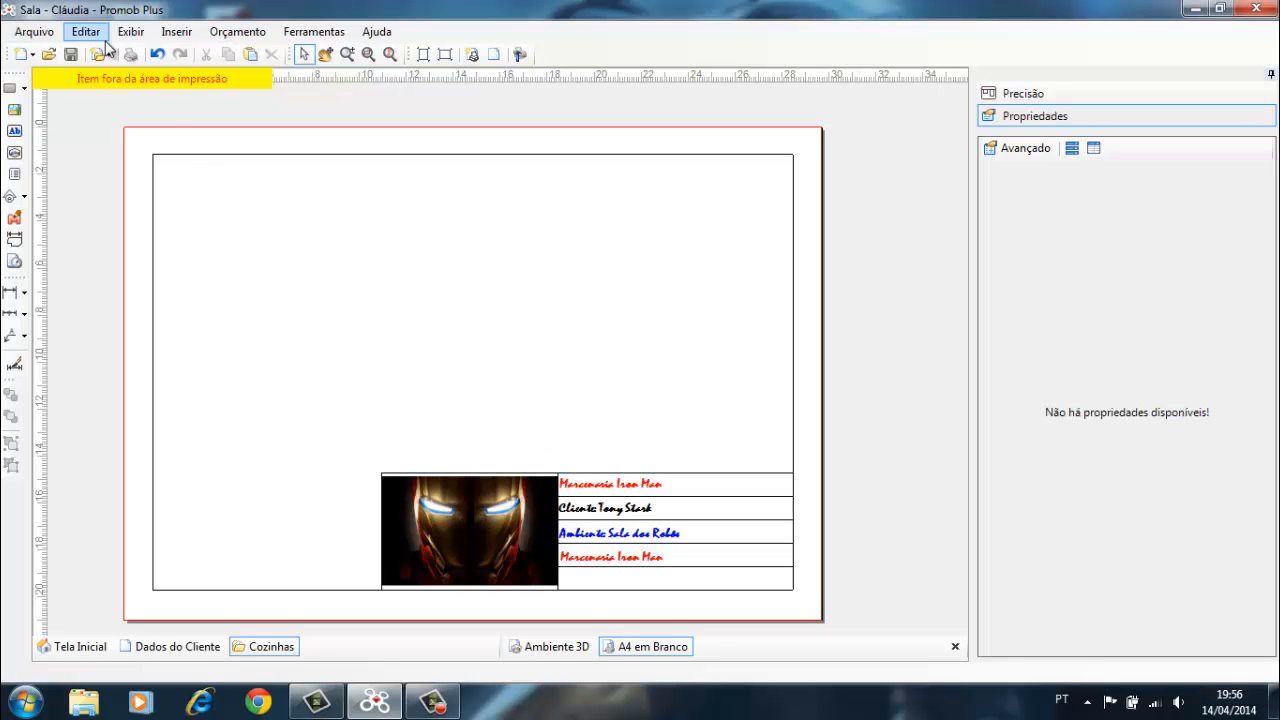
click(56, 34)
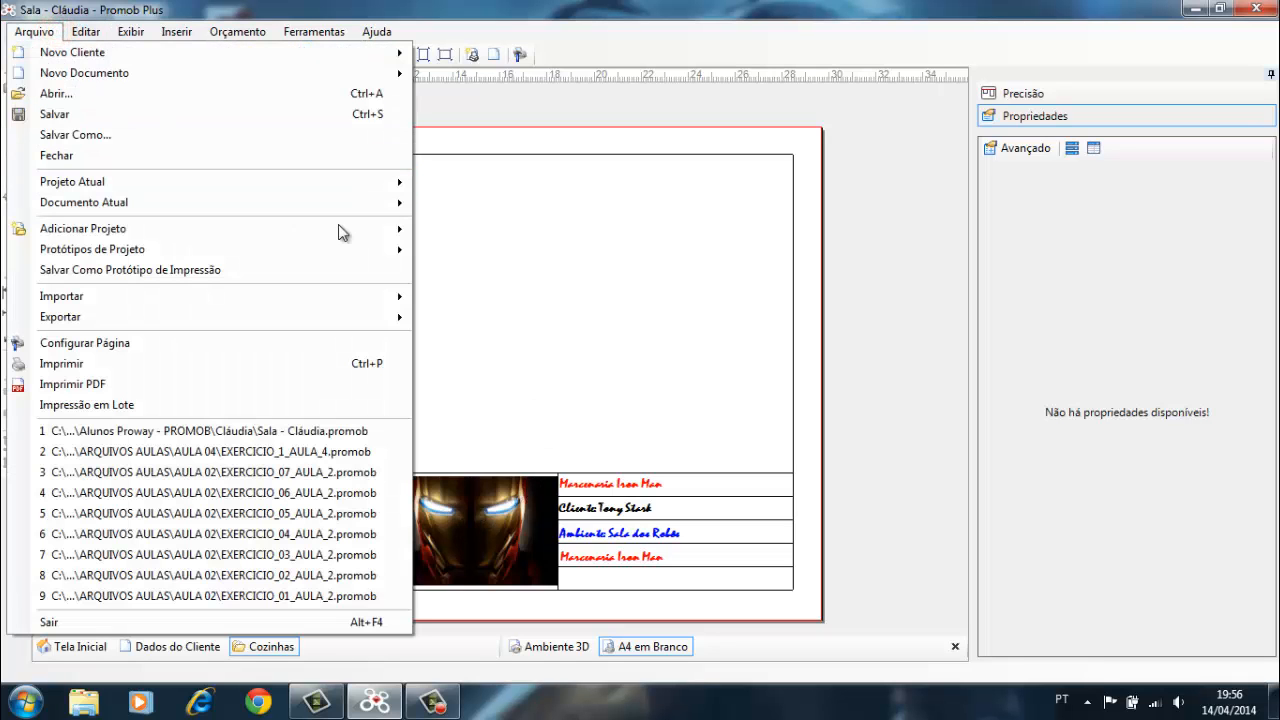
click(305, 270)
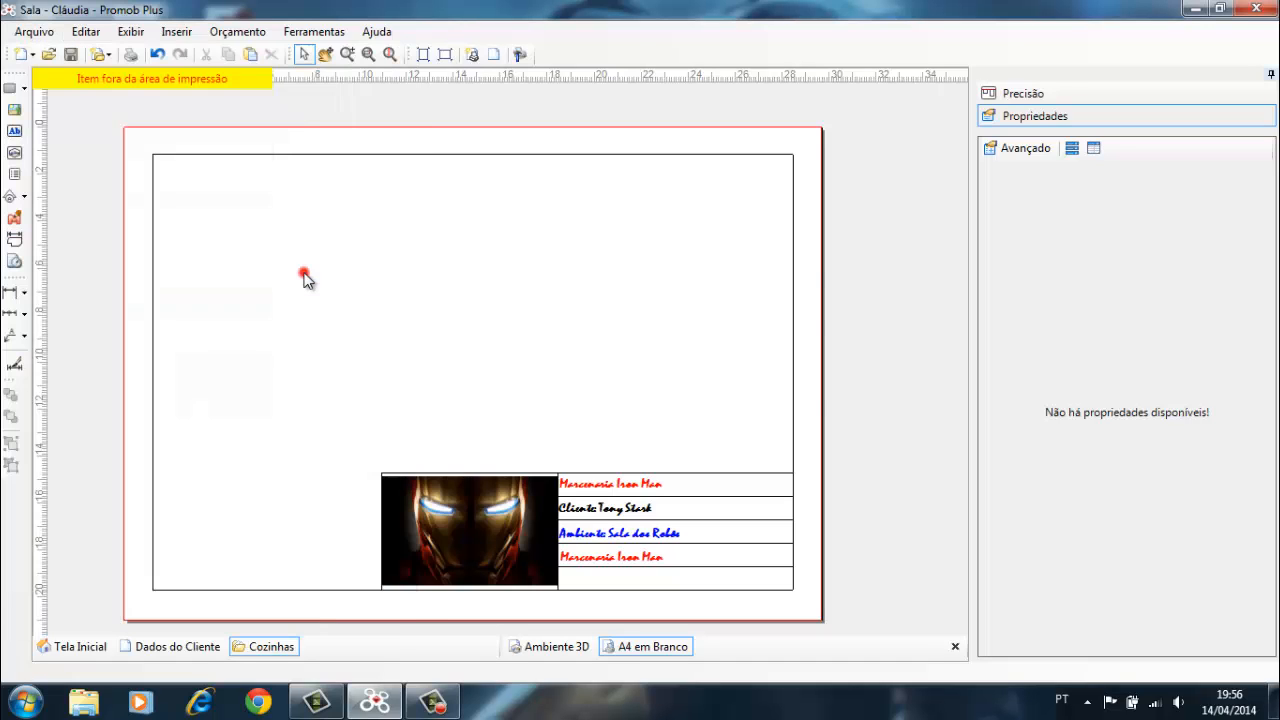
click(565, 337)
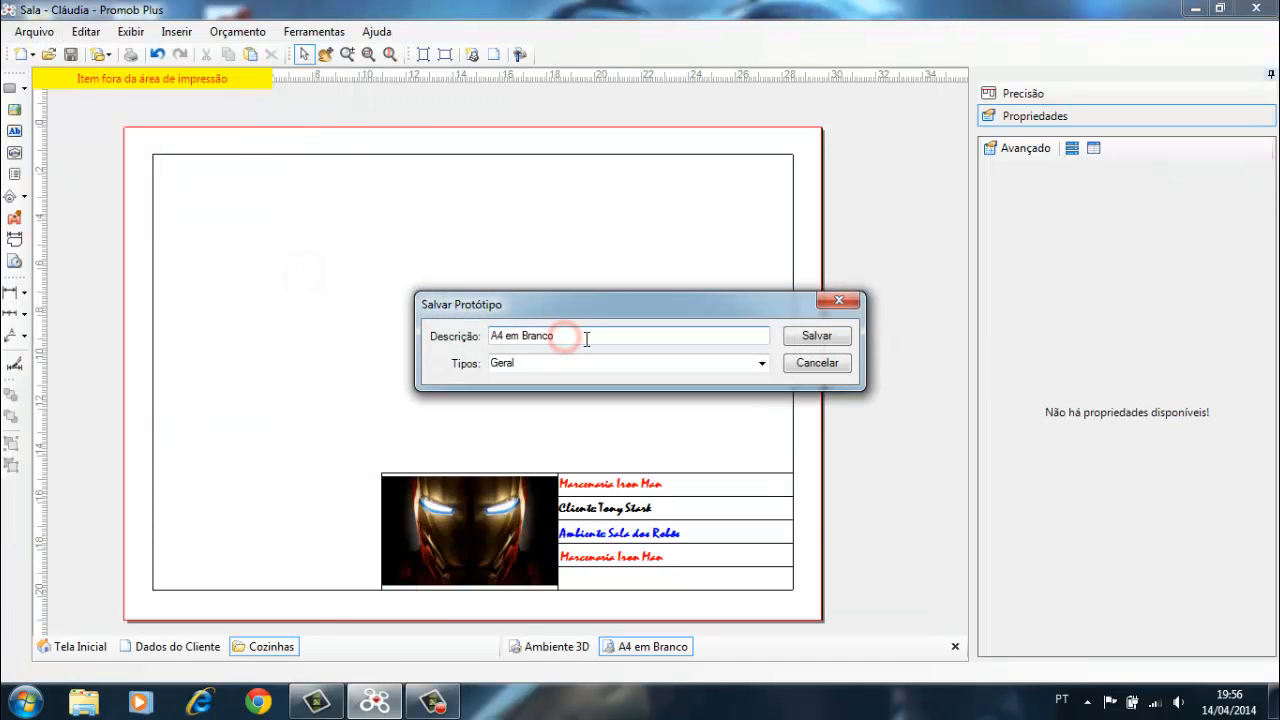
key(BackSpace)
key(BackSpace)
click(764, 365)
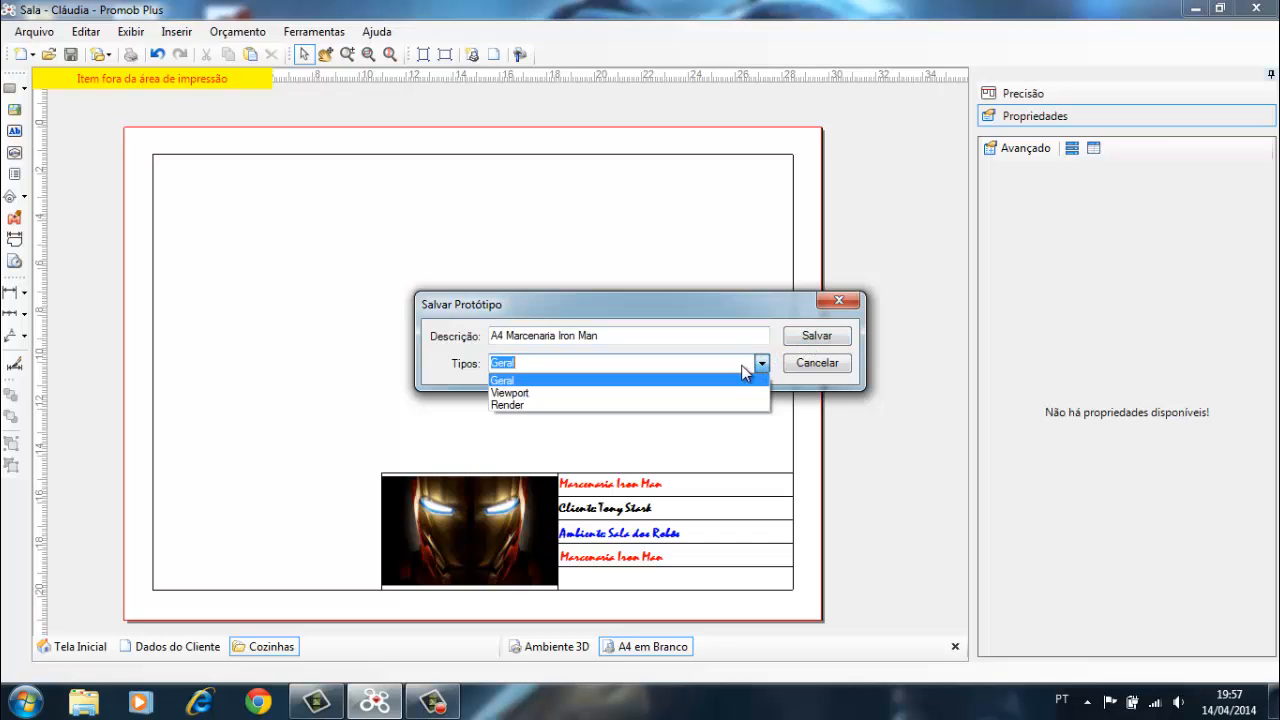
click(759, 368)
click(815, 334)
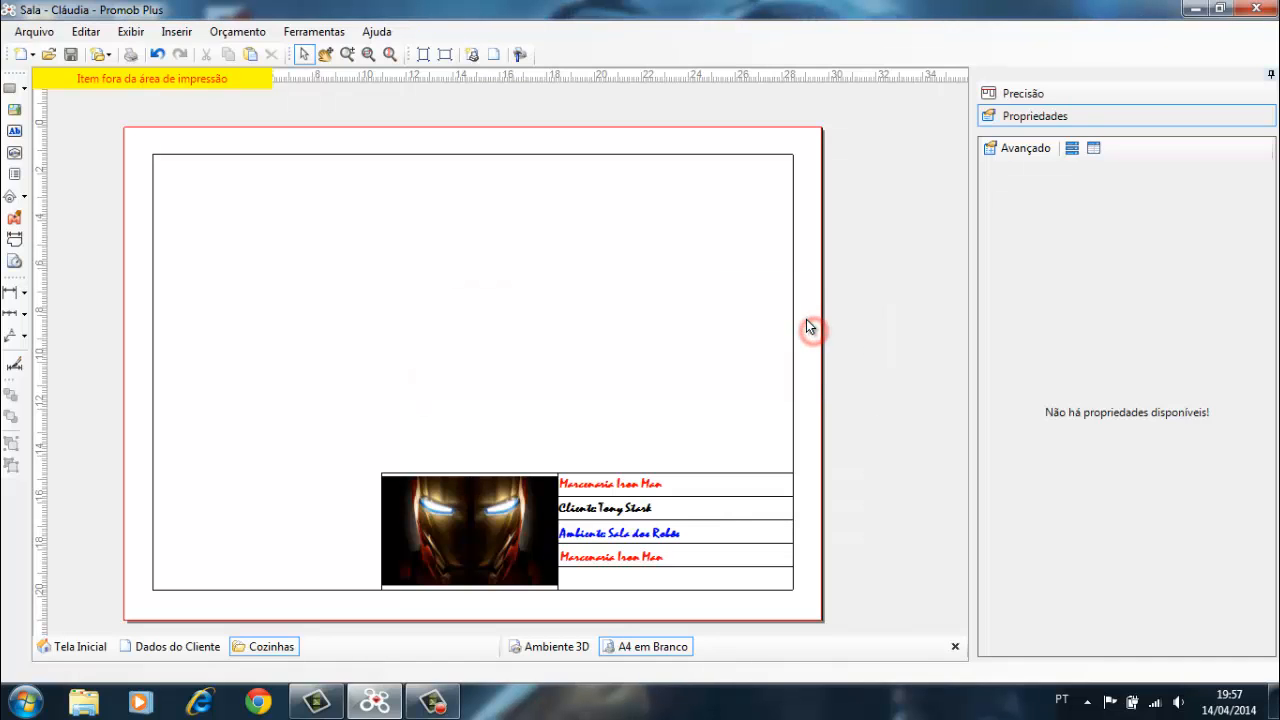
Step: Remove the "A4 em Branco" print sheet from the project
right_click(624, 649)
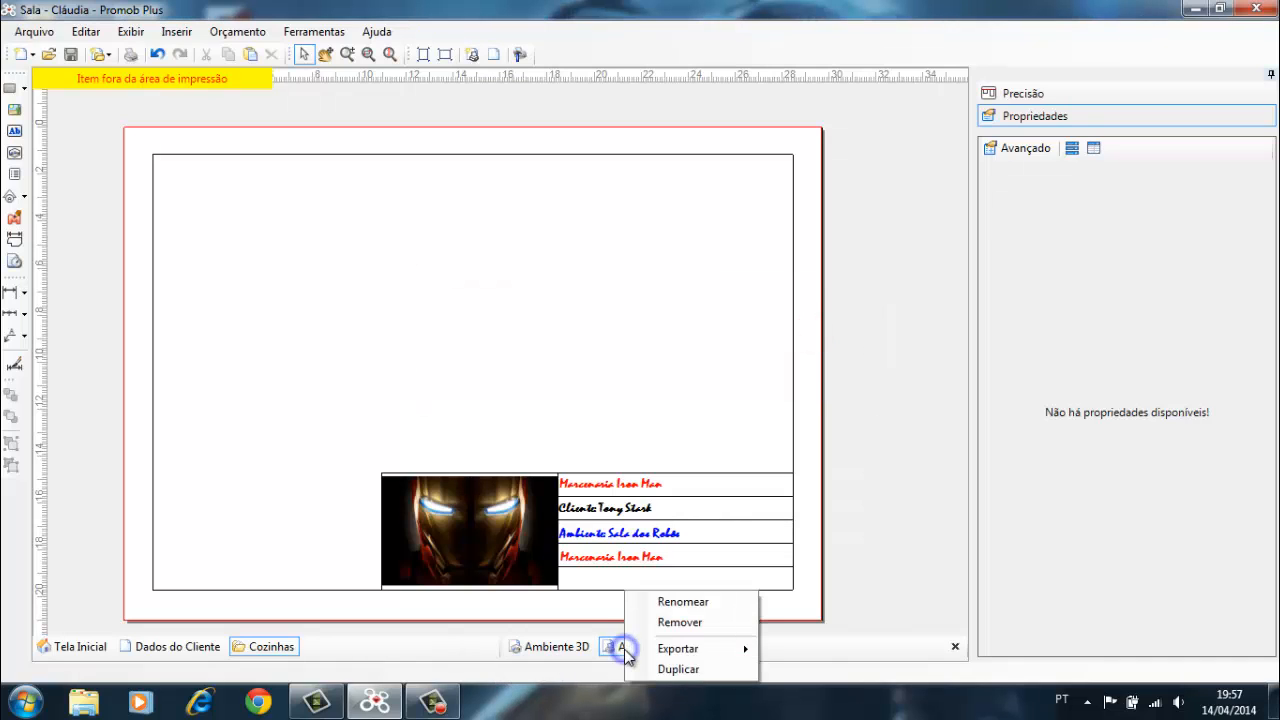
click(677, 622)
click(719, 417)
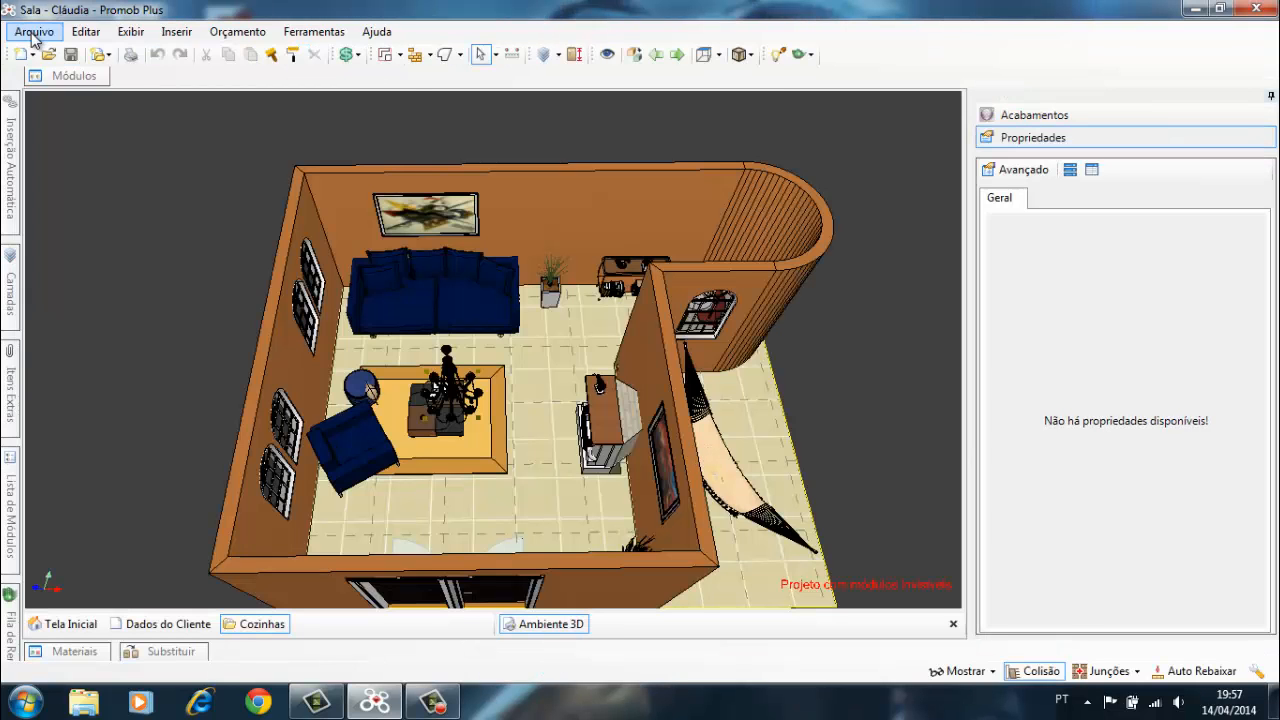
Step: Create a new print sheet from the "A4 PROMOBART" prototype, dismissing the Windows colour scheme prompt
click(33, 32)
click(118, 9)
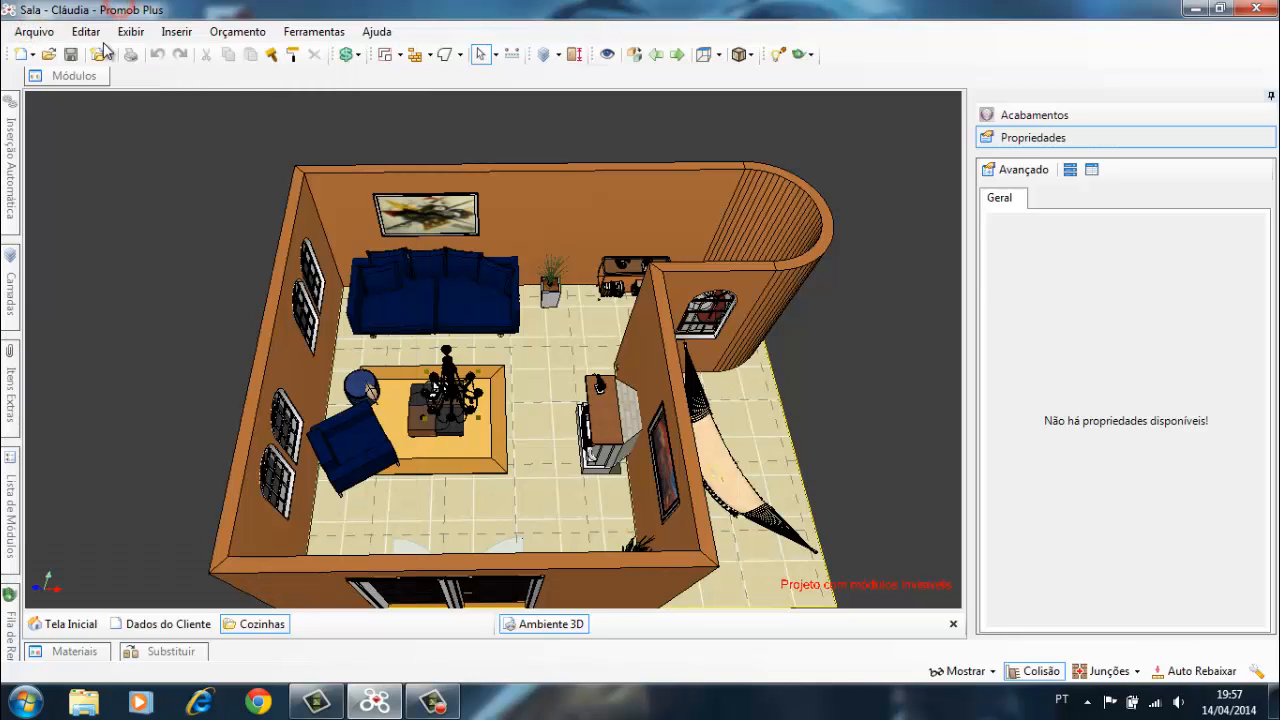
click(133, 55)
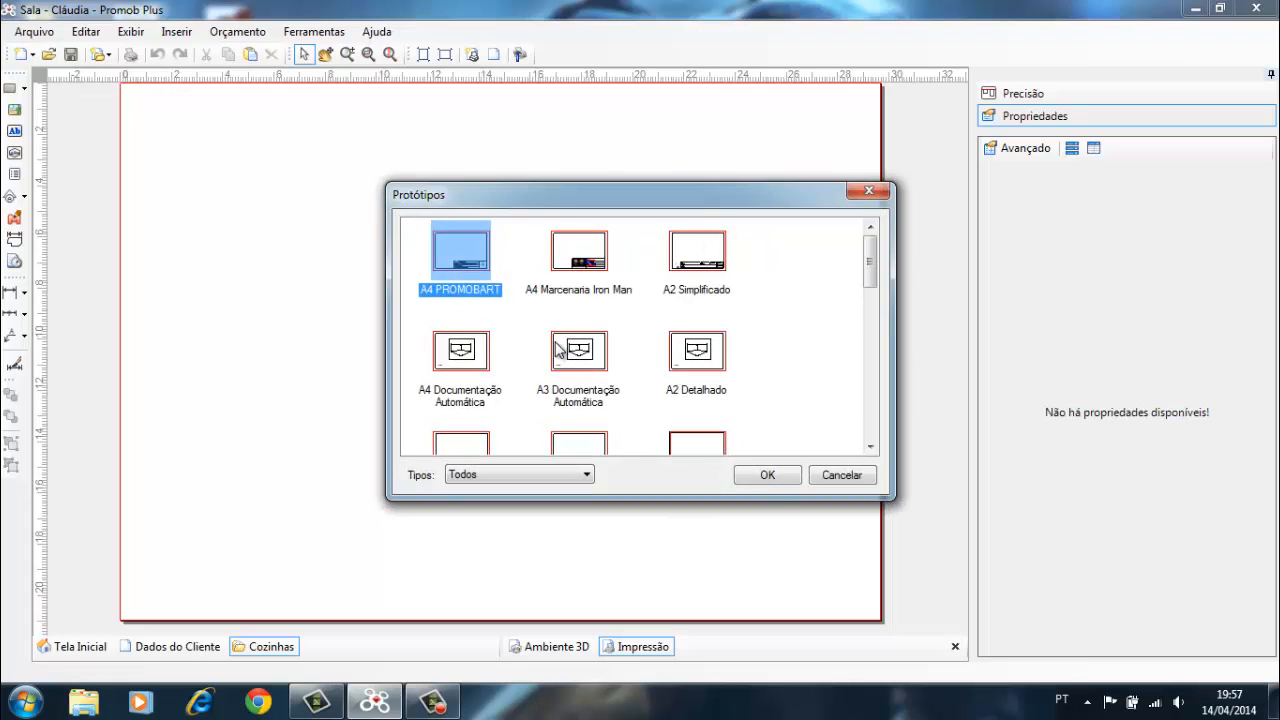
click(558, 284)
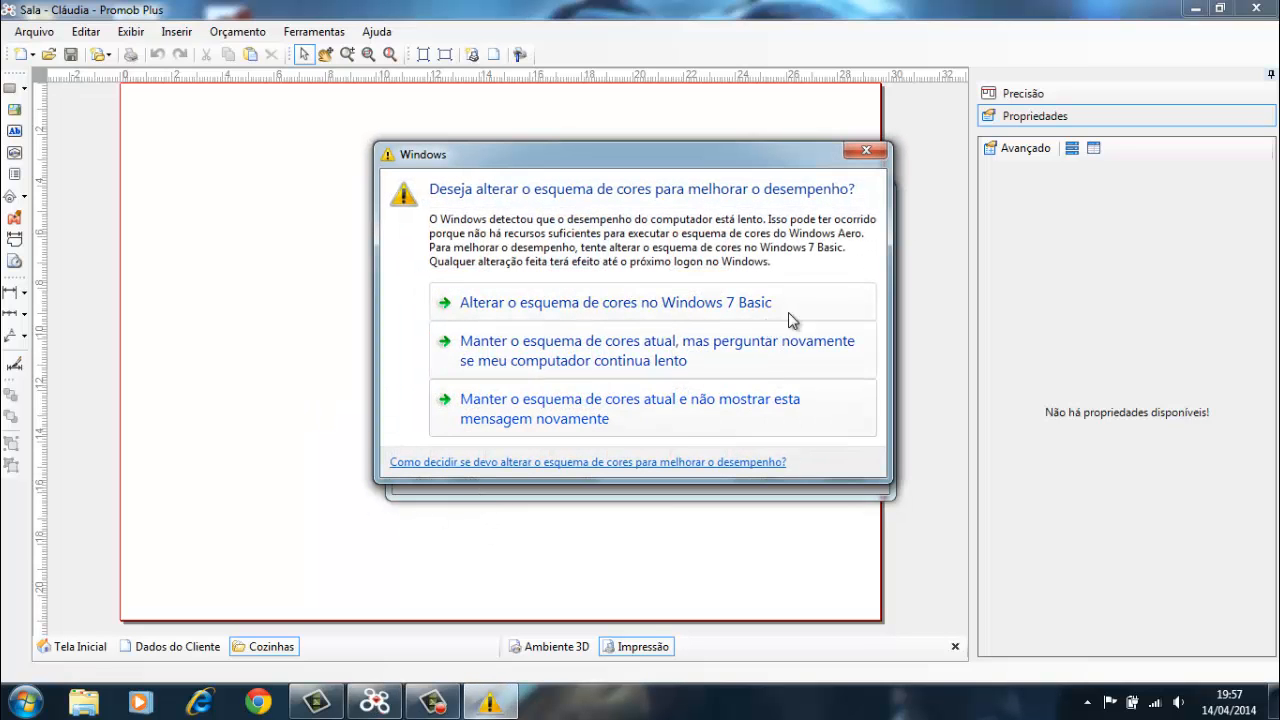
click(879, 150)
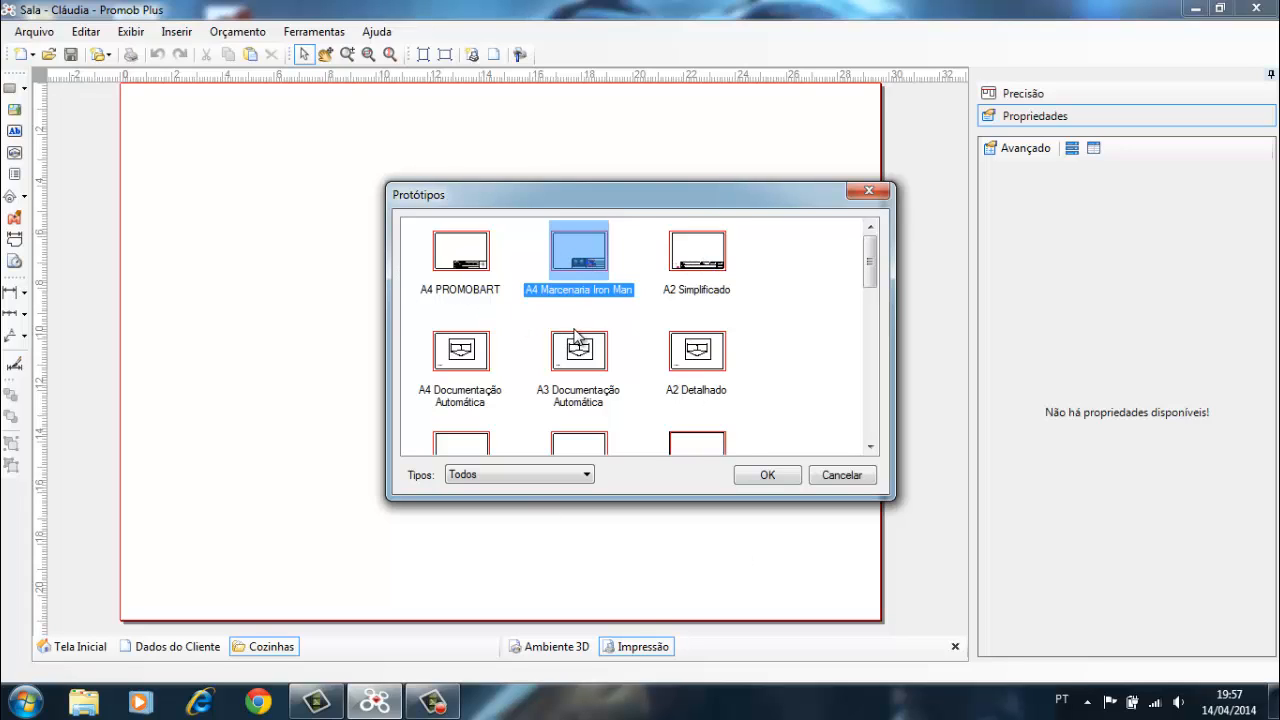
click(484, 292)
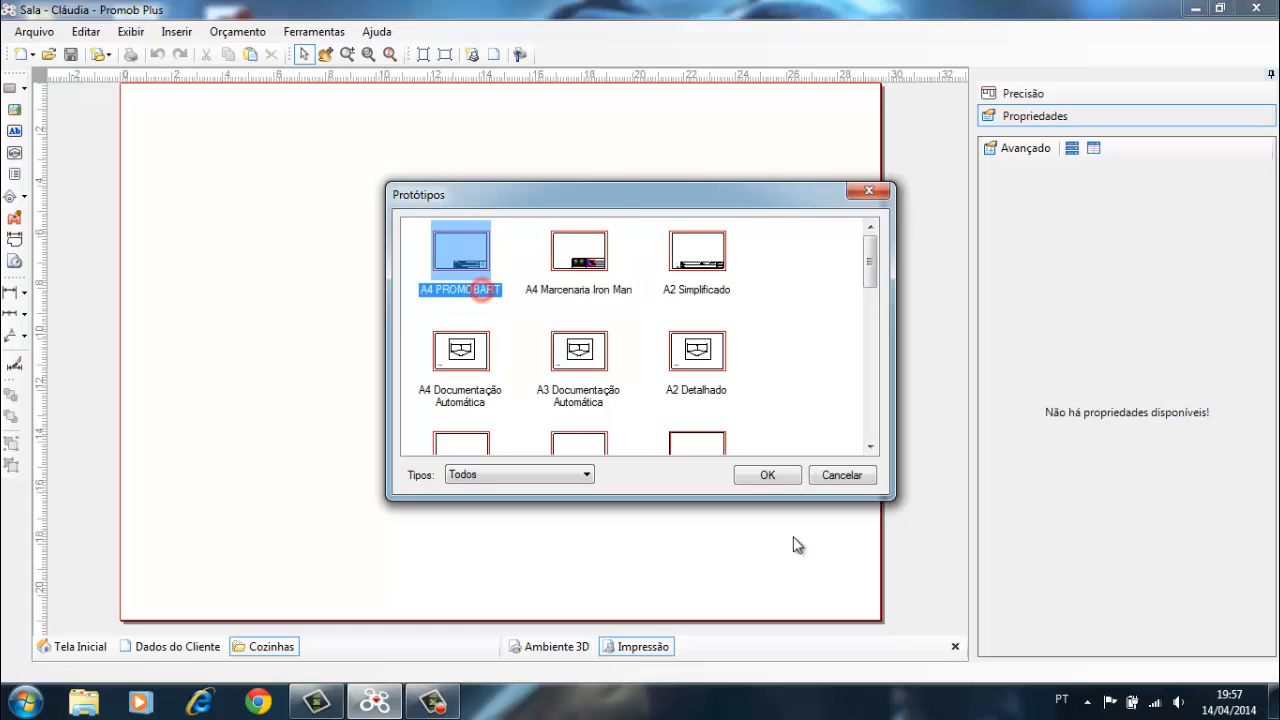
click(776, 476)
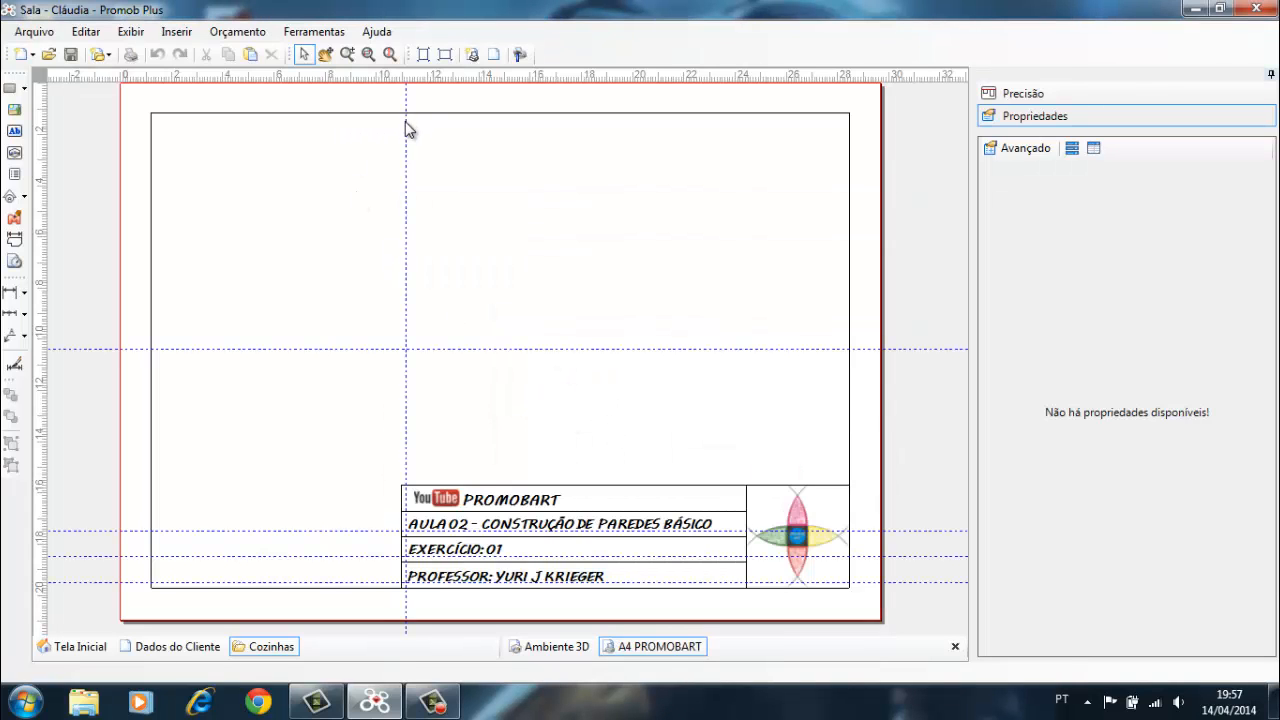
Step: Try out a vertical guide line across the sheet's left part, and delete that guide
click(40, 201)
drag(300, 243, 246, 254)
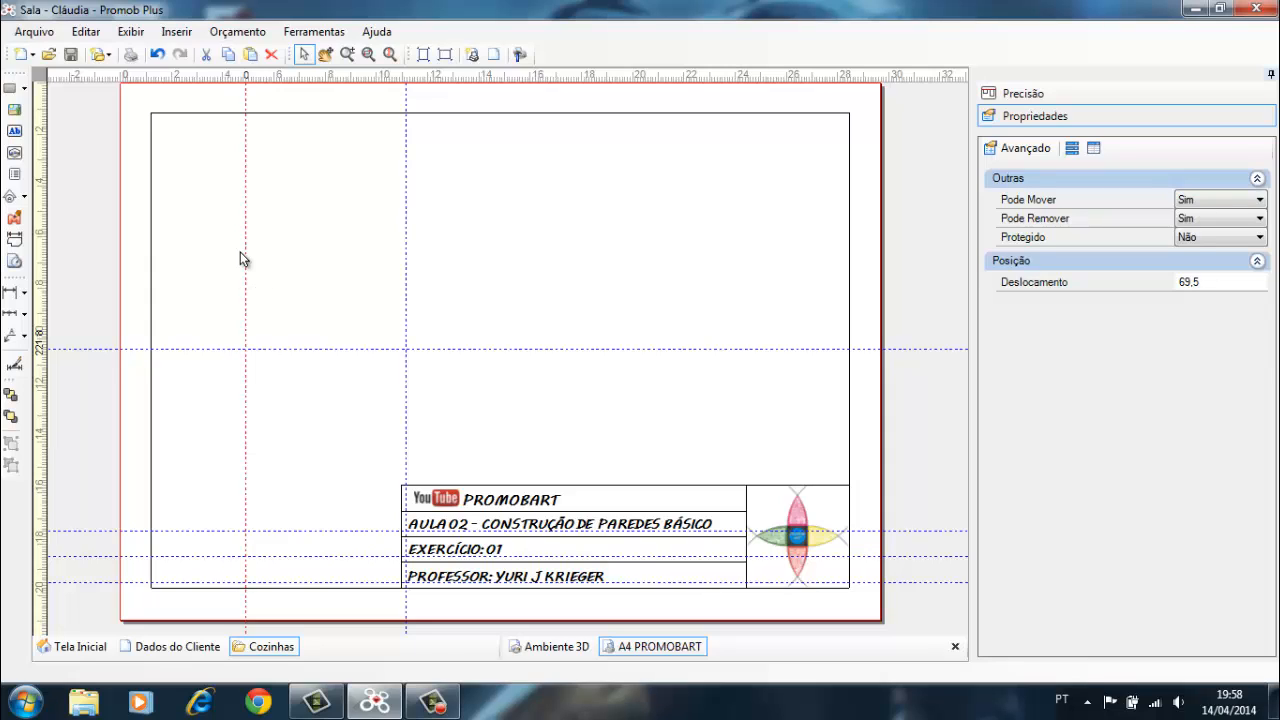
key(Delete)
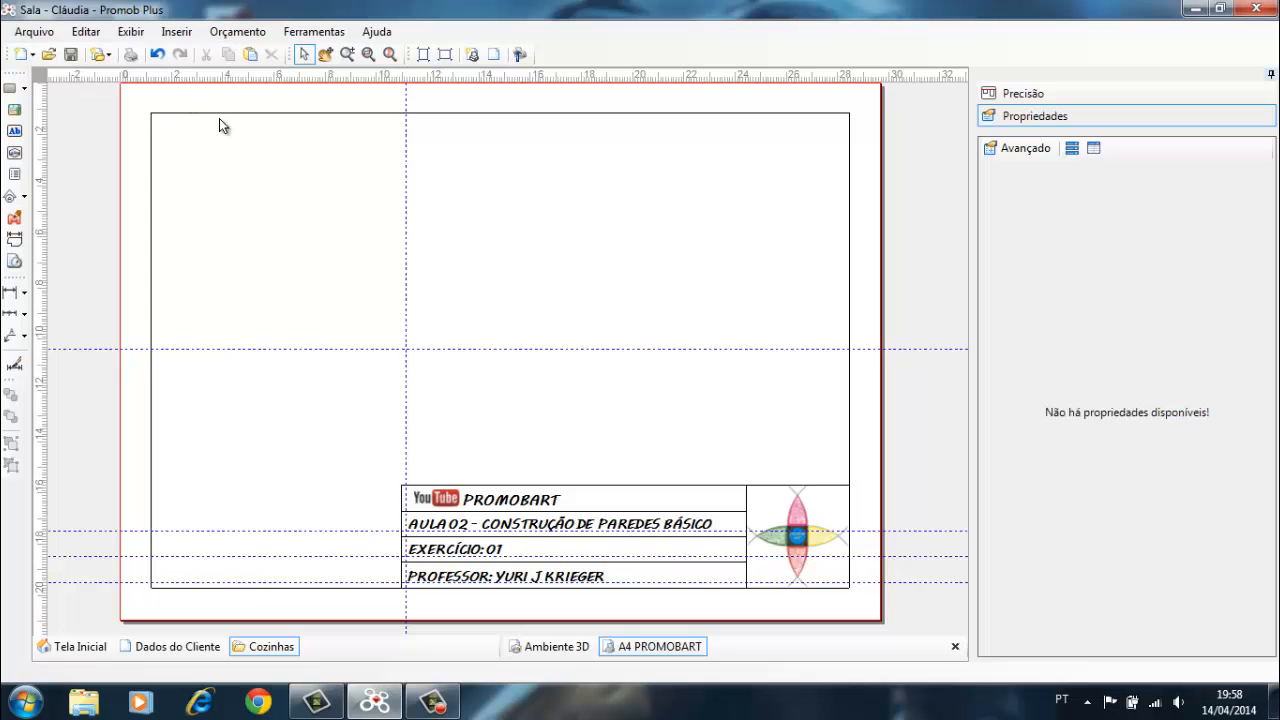
Step: Draw a viewport filling the sheet frame from its upper-left corner down to the title block's upper edge
click(15, 156)
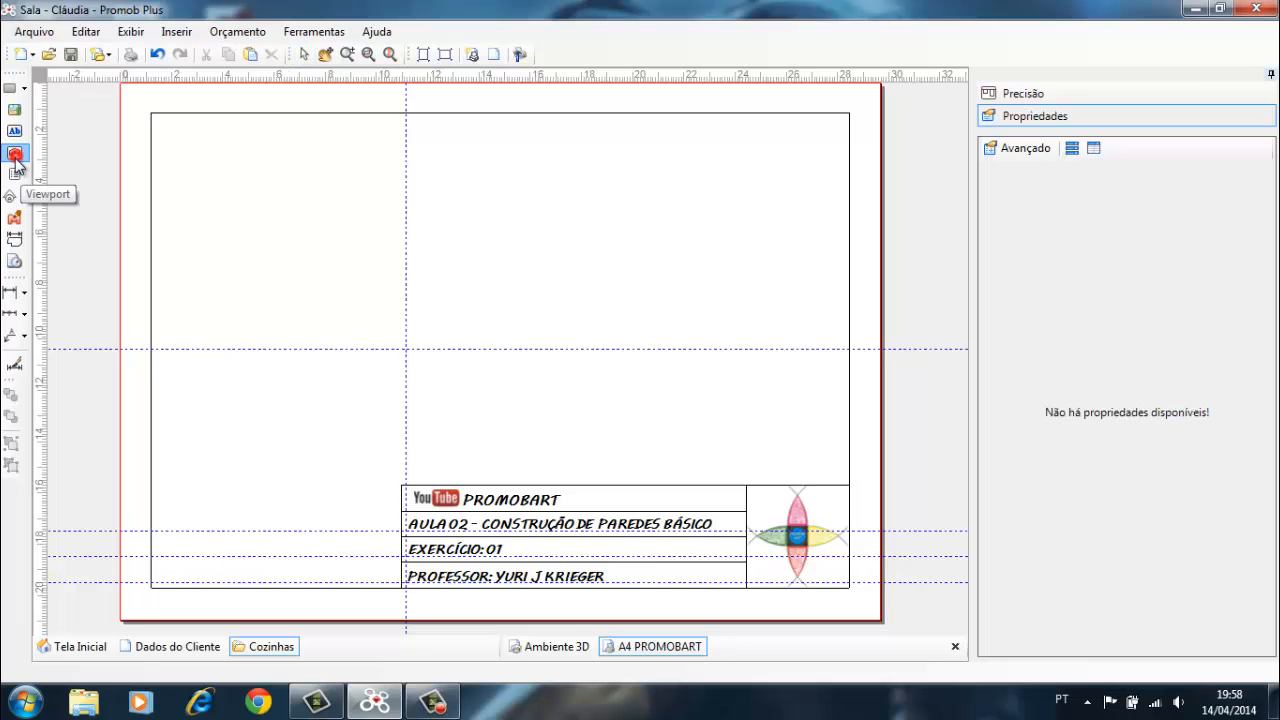
click(151, 113)
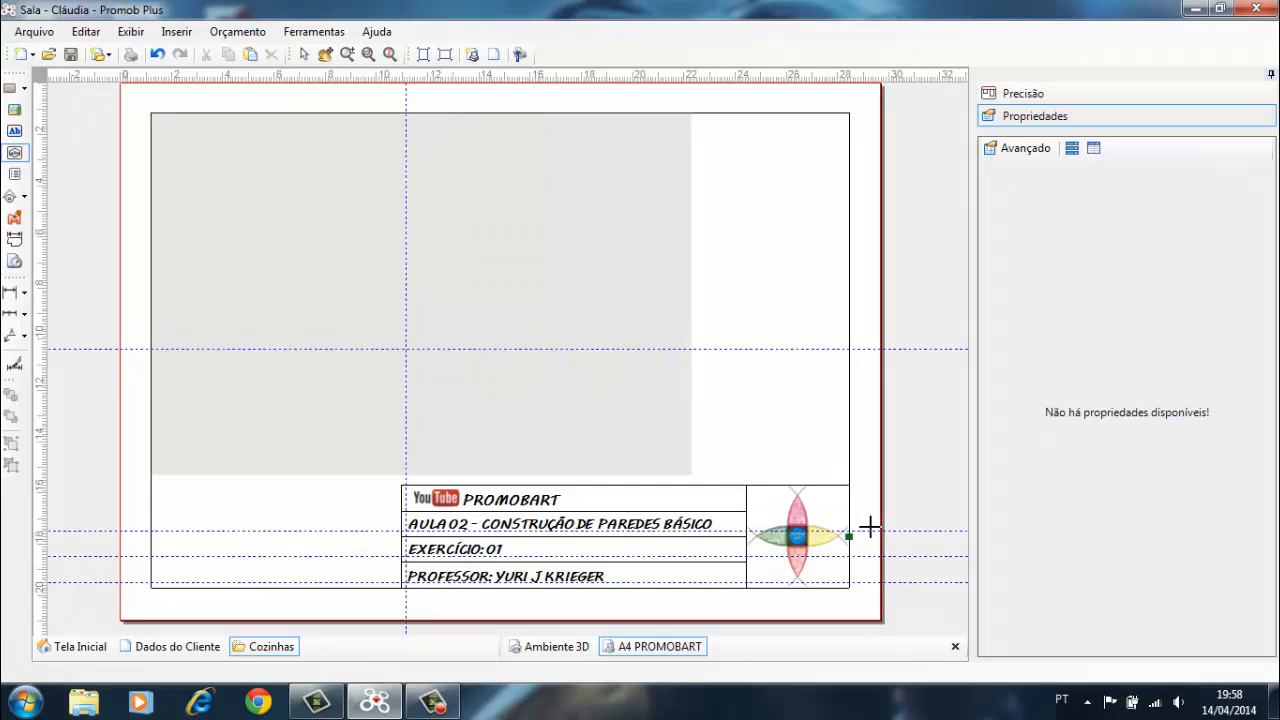
click(849, 485)
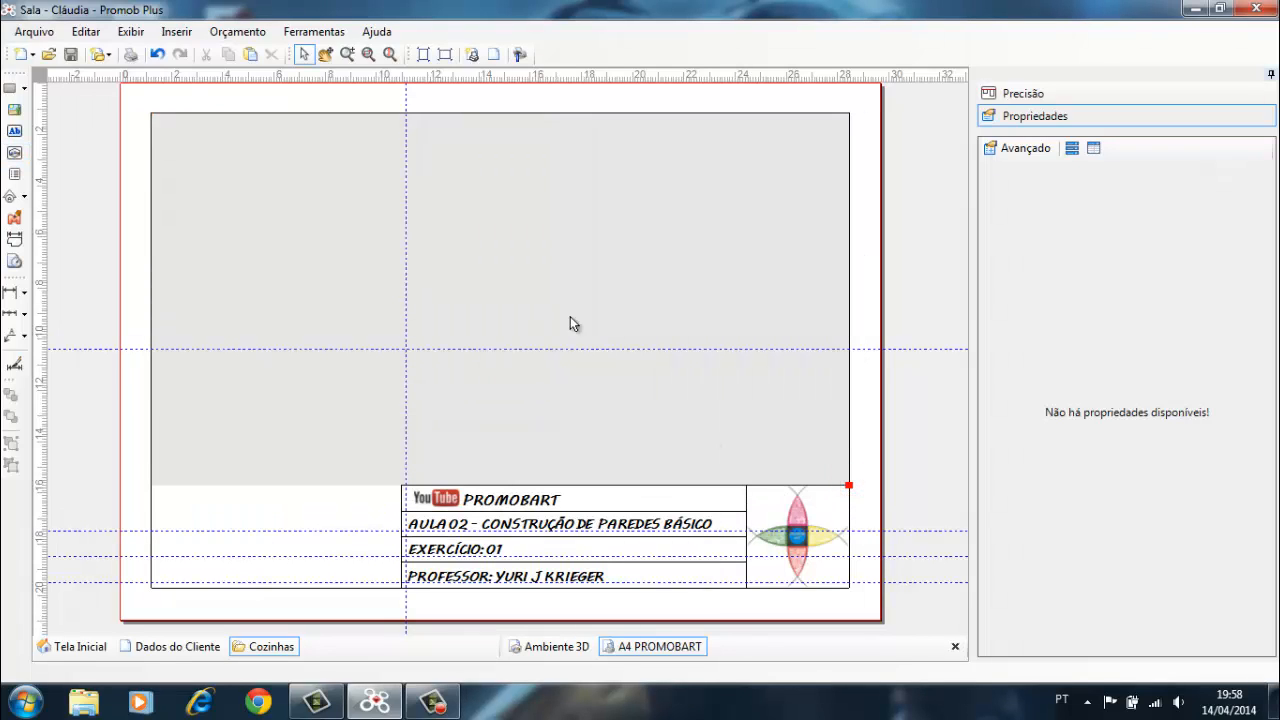
Step: Set the new viewport's level of detail to 3000000
click(497, 234)
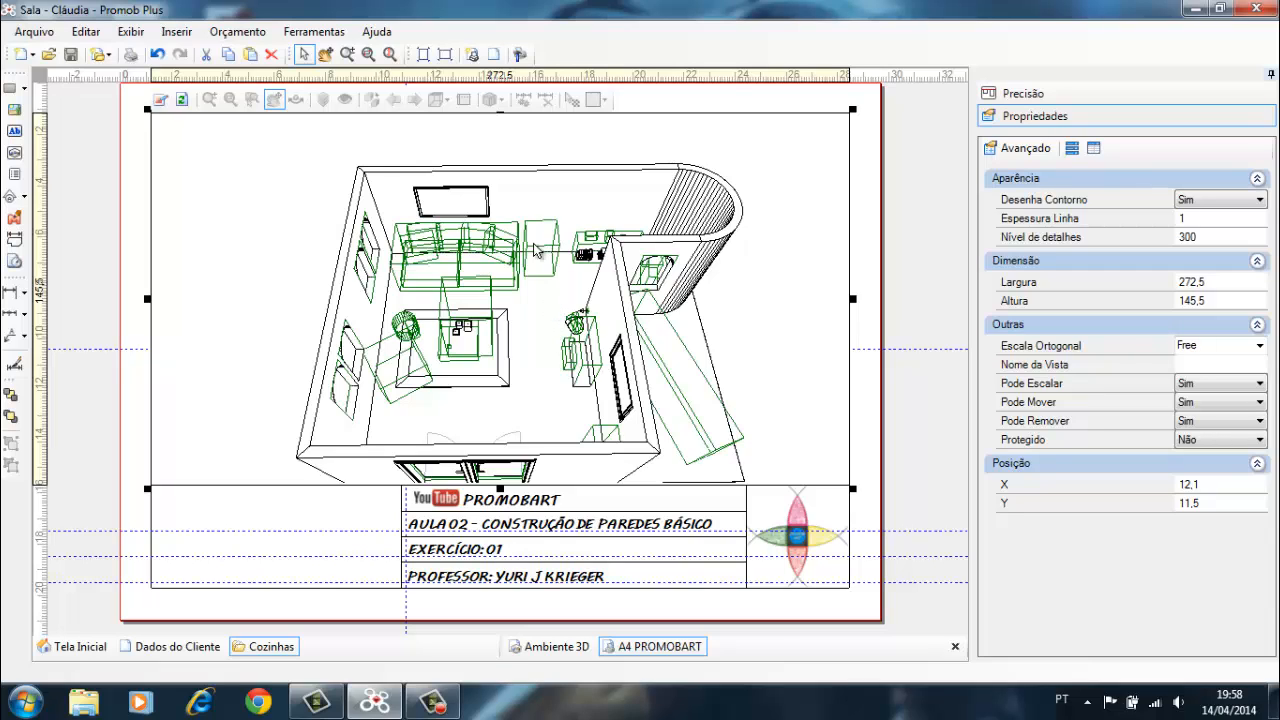
click(329, 198)
click(1218, 237)
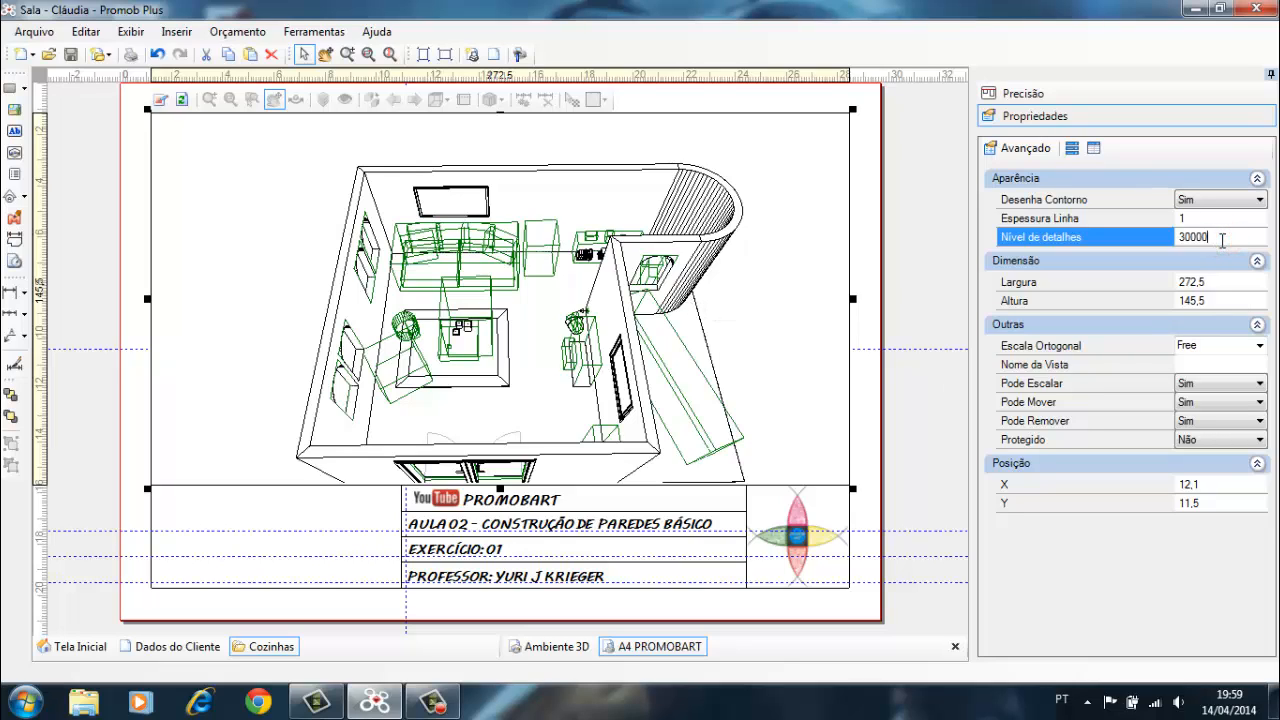
key(Return)
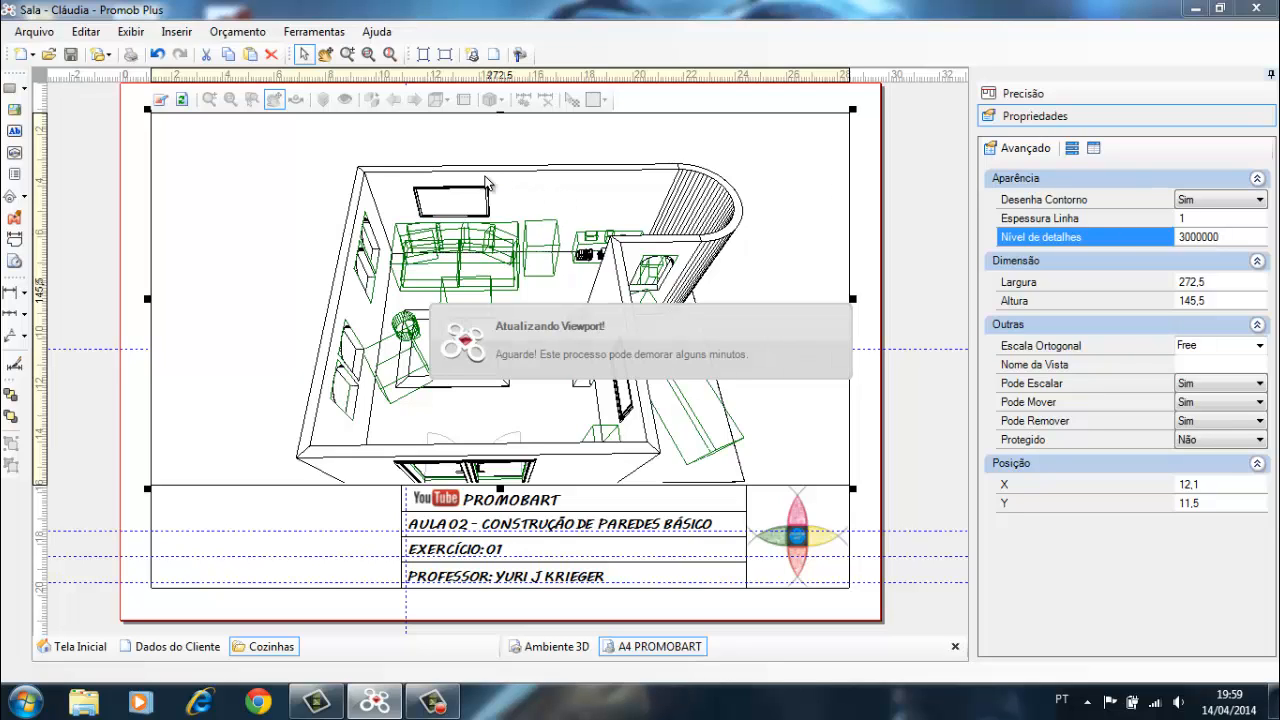
click(557, 250)
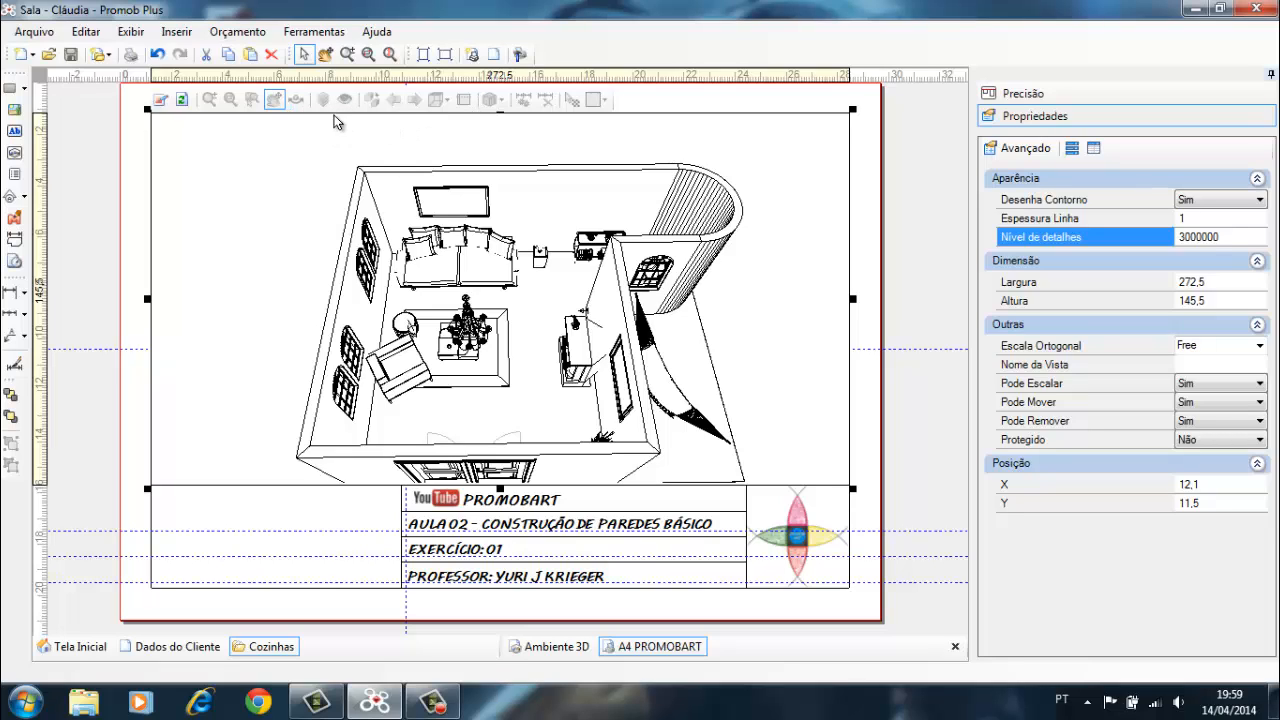
Step: Activate viewport editing, leave it, and enter it again for the living room view
click(165, 105)
click(325, 217)
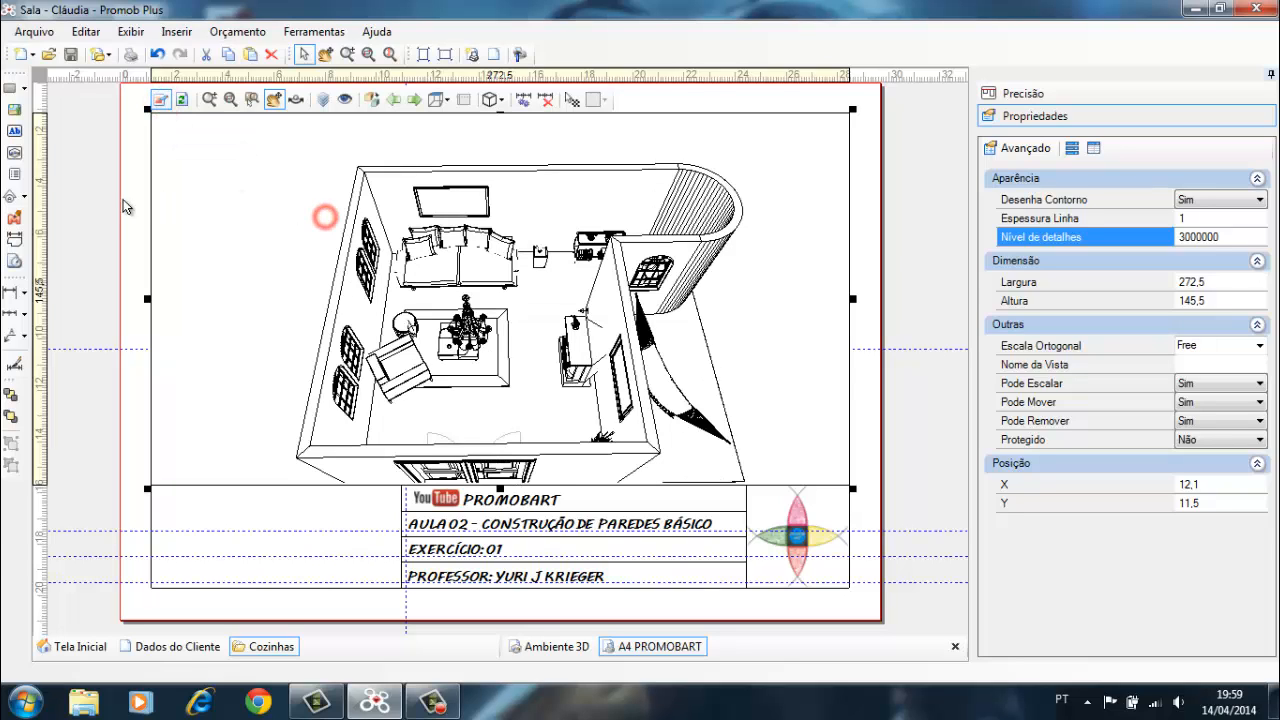
click(104, 200)
double_click(322, 226)
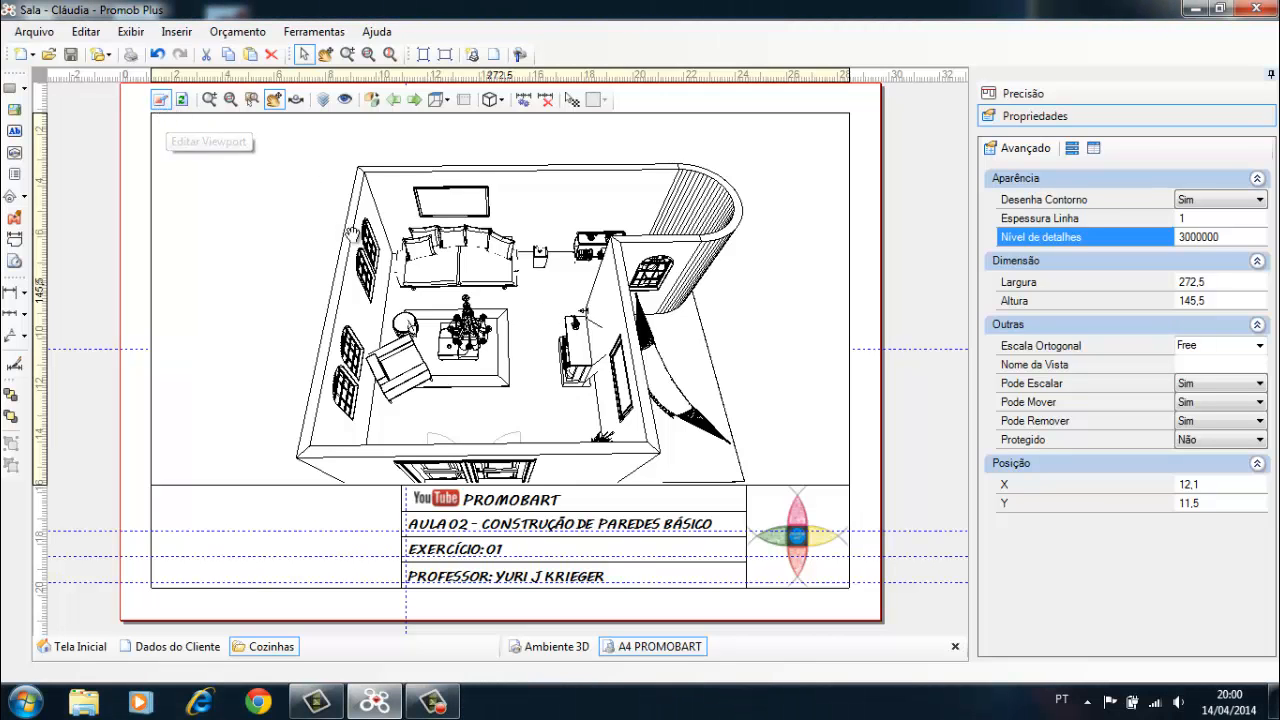
Step: Examine the living room inside the viewport from several angles, including a close view of the fireplace
mouse_move(516, 268)
right_down()
mouse_move(443, 297)
mouse_move(254, 300)
right_up()
drag(454, 214, 551, 280)
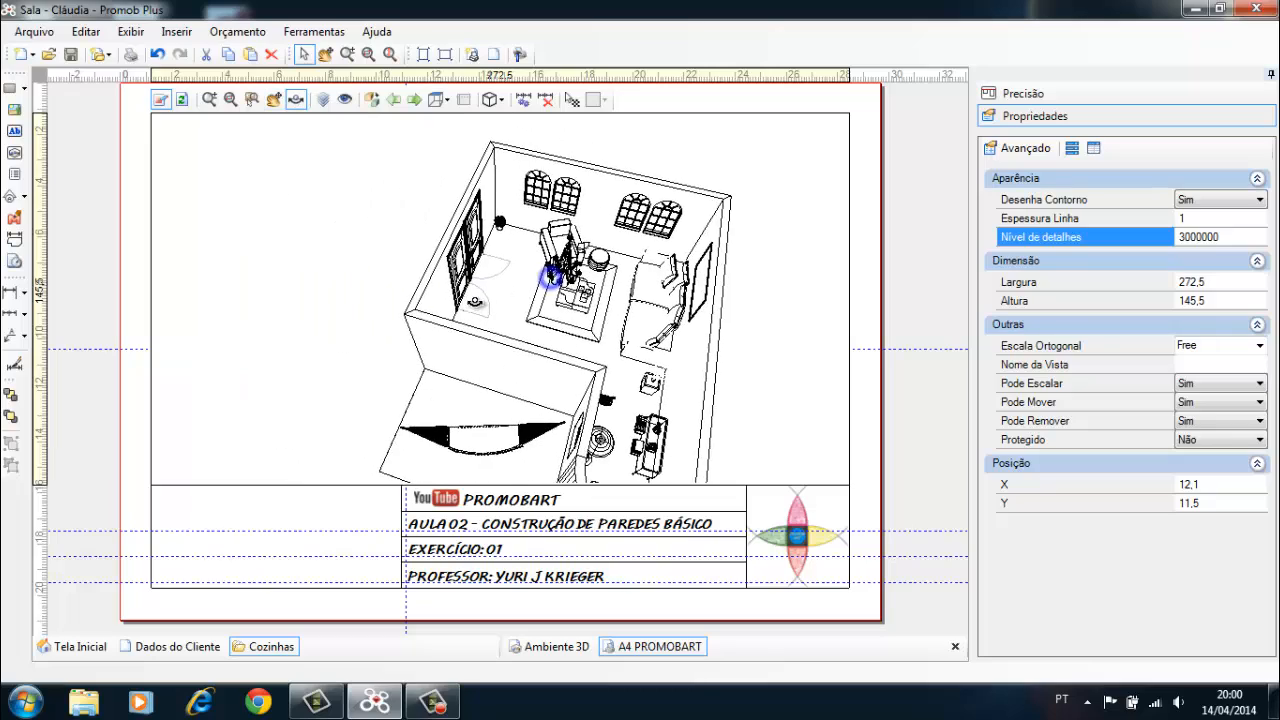
mouse_move(551, 280)
right_down()
mouse_move(336, 313)
mouse_move(450, 309)
right_up()
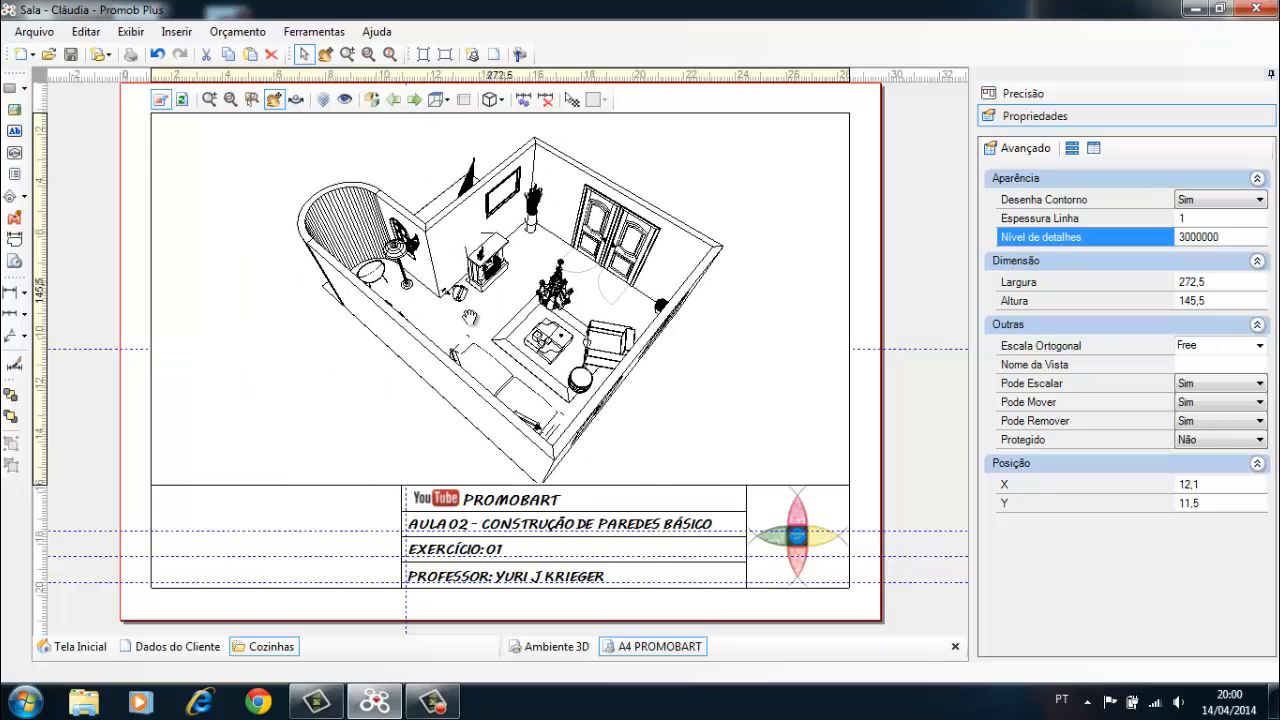
scroll(472, 318, up, 3)
drag(469, 216, 464, 296)
scroll(465, 245, up, 2)
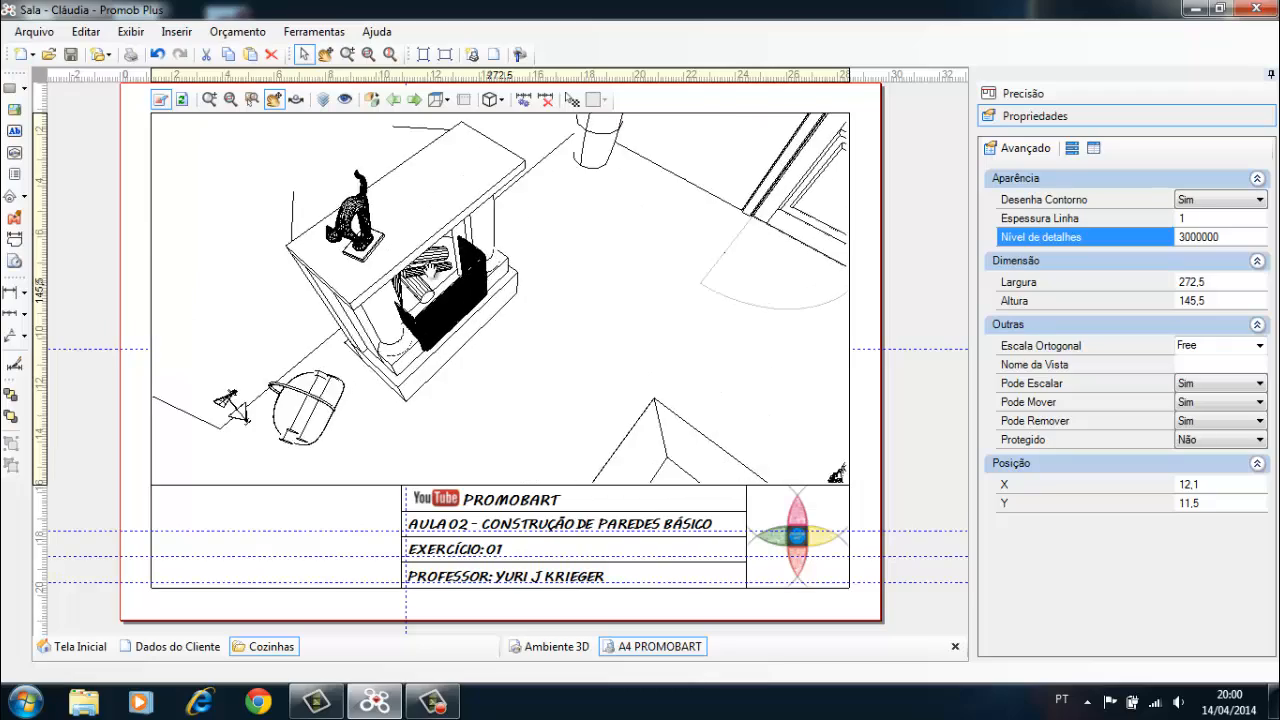
drag(462, 220, 491, 343)
right_drag(491, 343, 456, 215)
mouse_move(458, 325)
mouse_down()
mouse_move(546, 180)
mouse_move(486, 315)
mouse_up()
mouse_move(530, 222)
mouse_down()
mouse_move(476, 321)
mouse_move(499, 297)
mouse_up()
scroll(480, 324, down, 2)
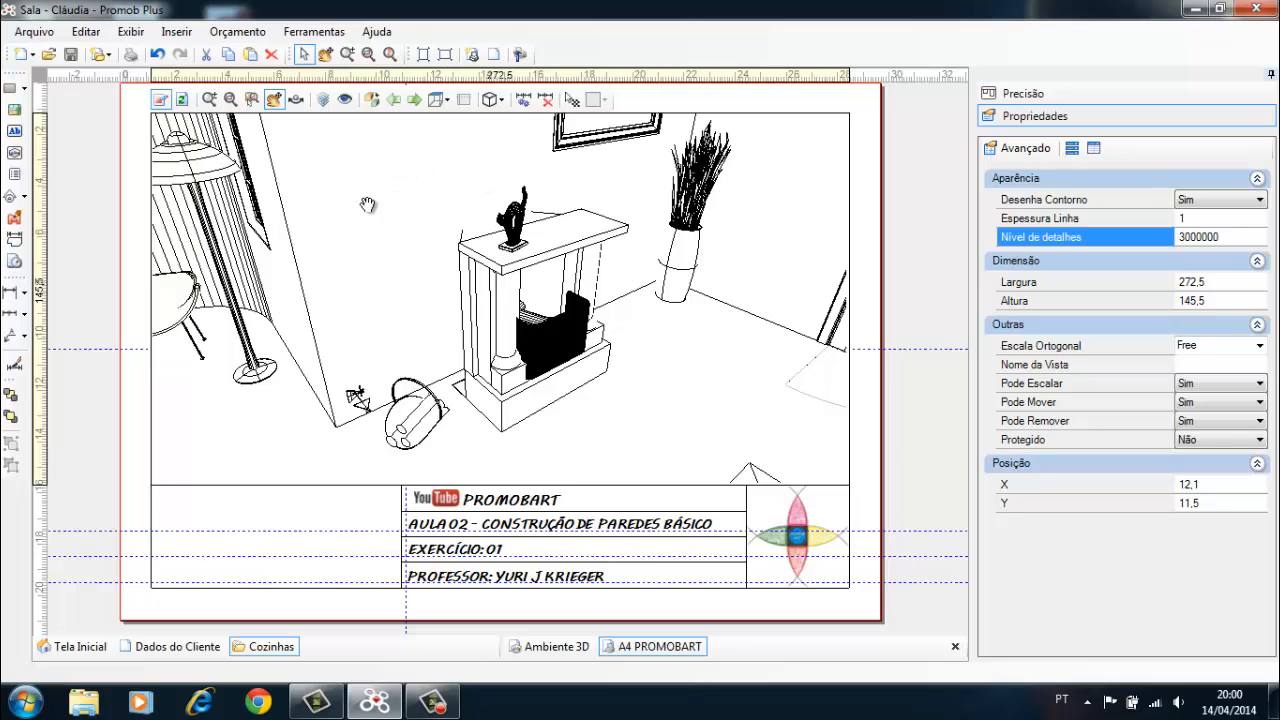
Step: Change the viewport's display style to Texturas com Linhas and reframe the view on the whole living room
click(502, 104)
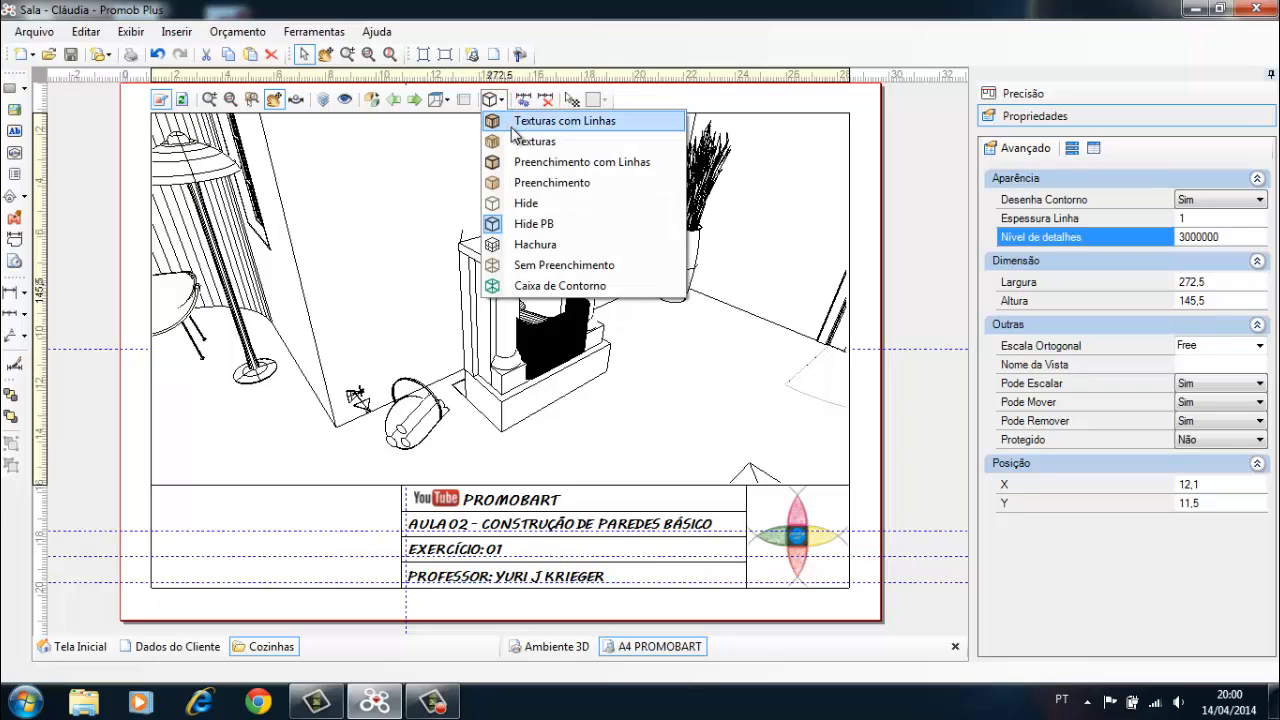
click(522, 121)
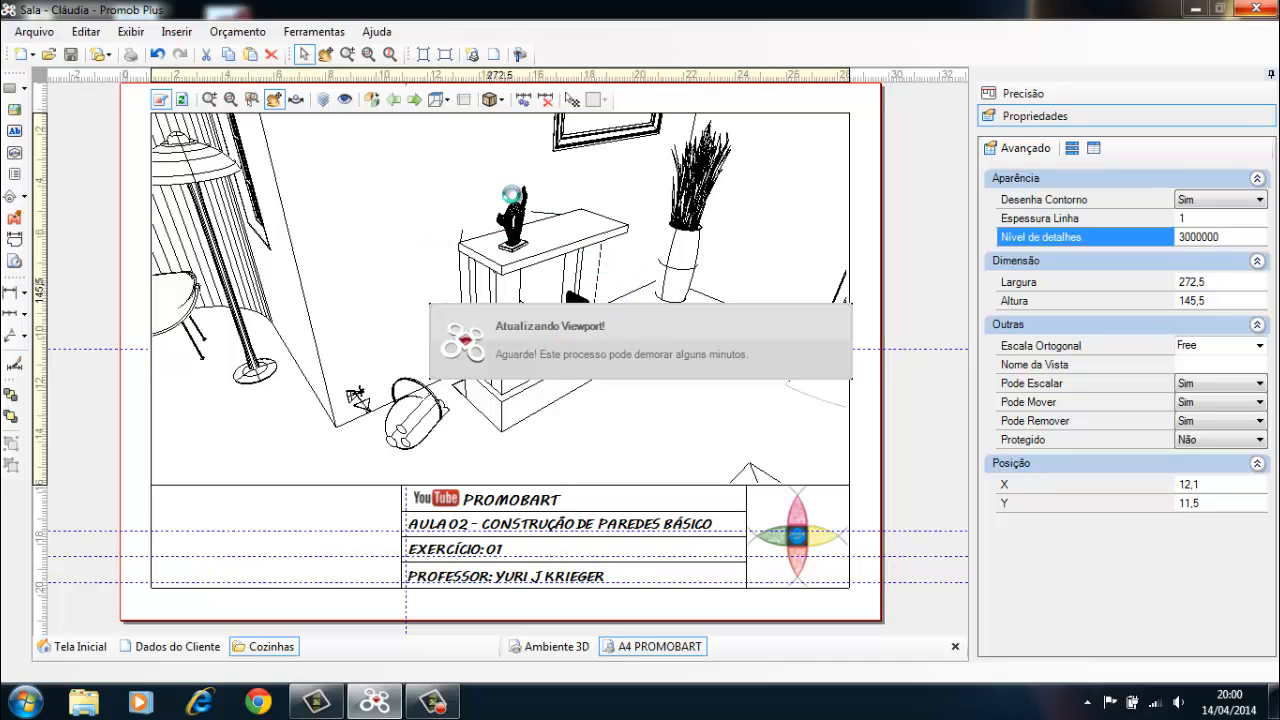
scroll(543, 337, down, 8)
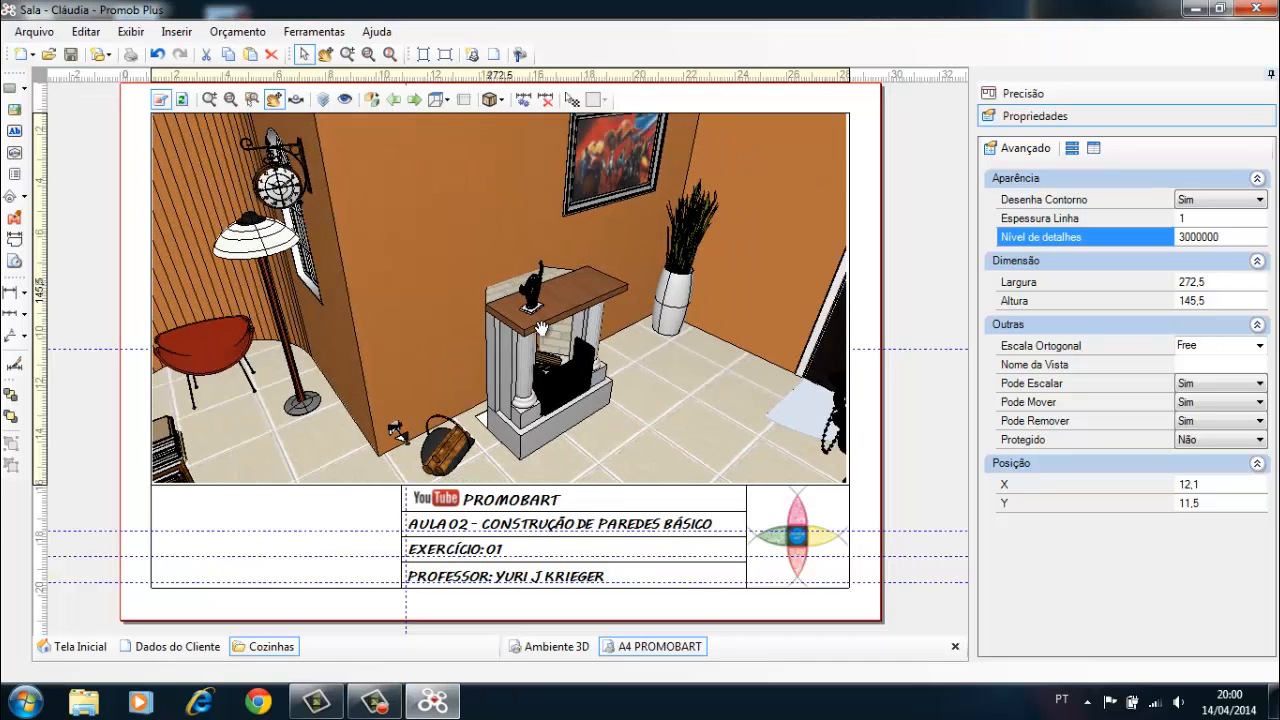
right_drag(549, 326, 549, 349)
middle_drag(549, 349, 438, 175)
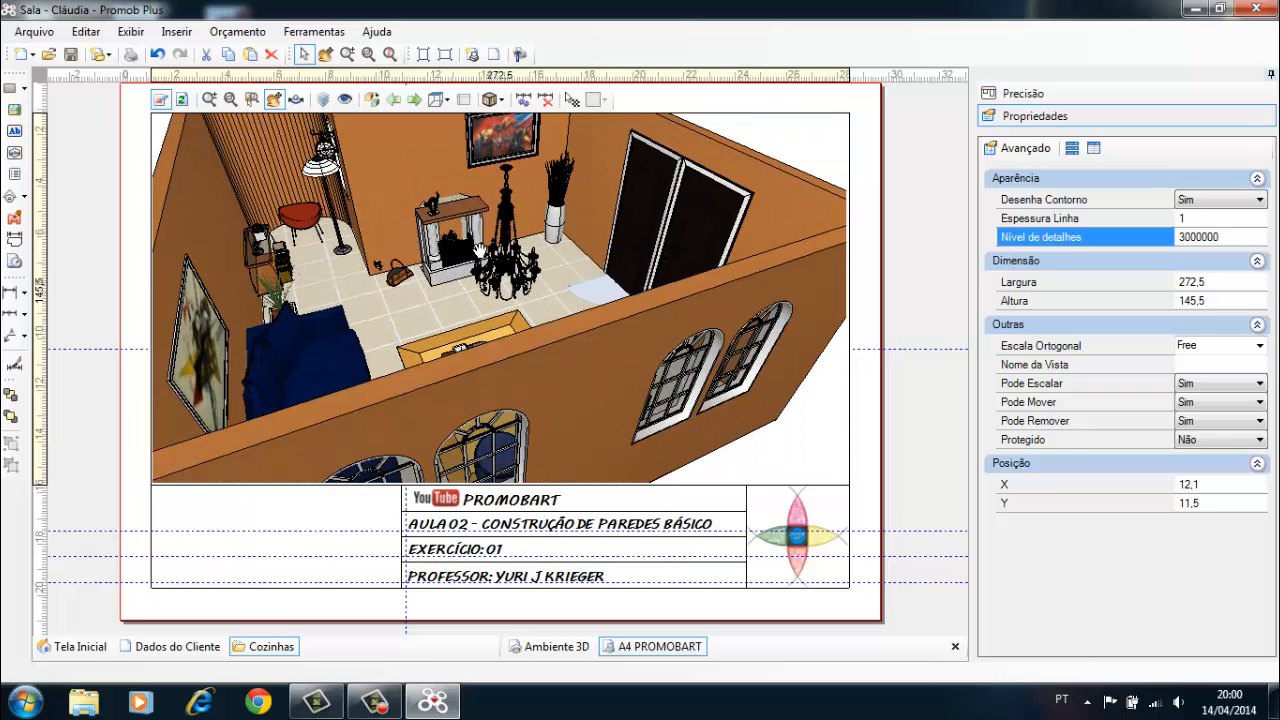
scroll(511, 203, down, 1)
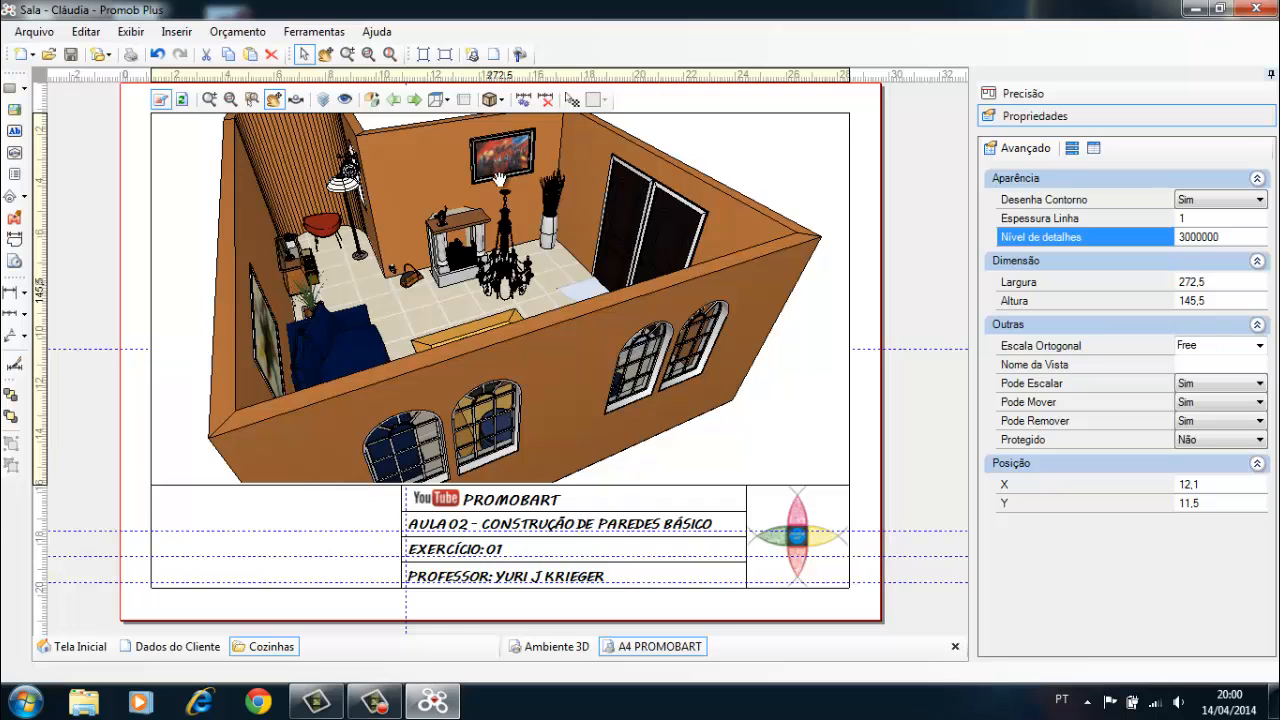
middle_drag(465, 135, 483, 164)
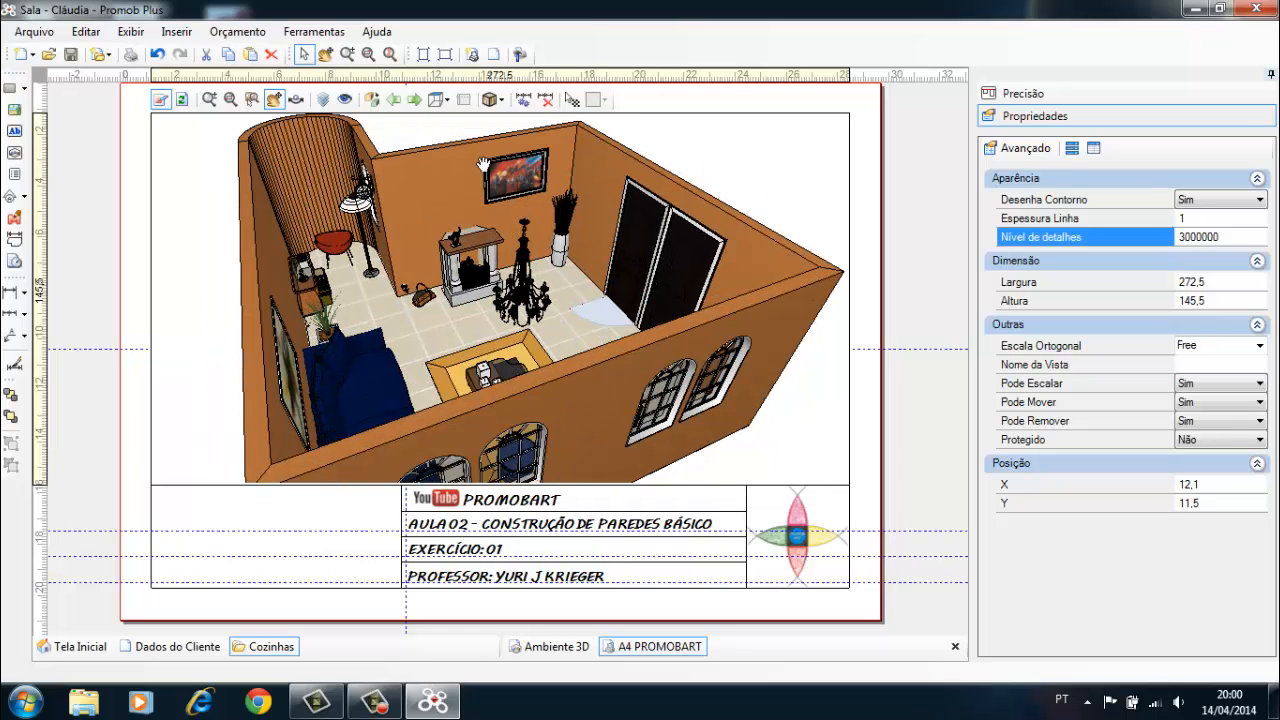
Step: Switch the viewport to the Planta view with a floor plan cutting height of 2400
click(447, 100)
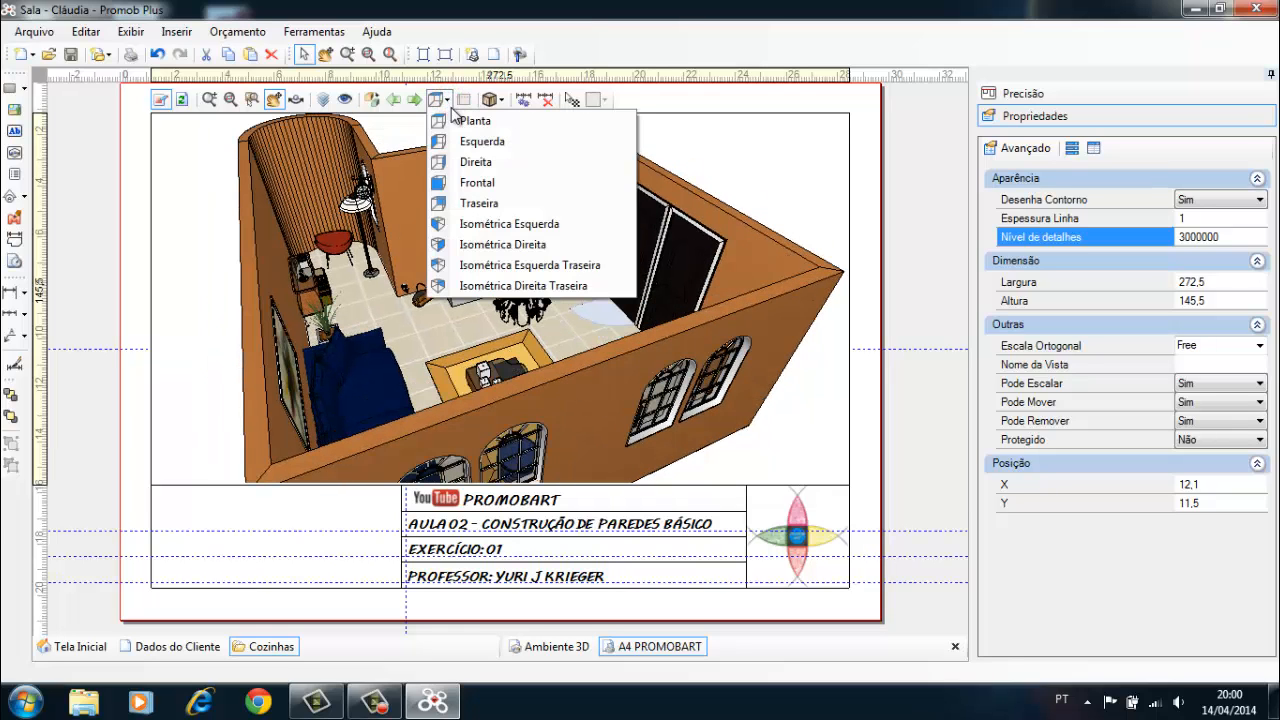
click(456, 122)
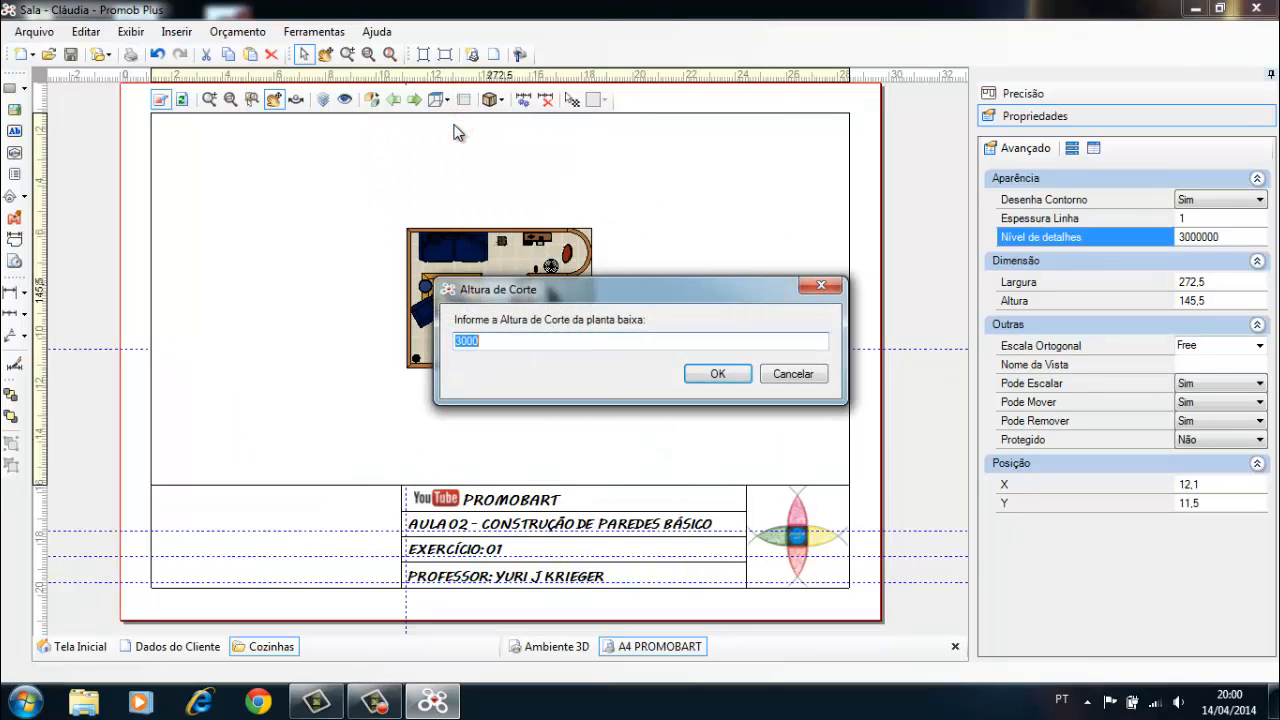
click(514, 342)
drag(515, 341, 424, 356)
click(486, 344)
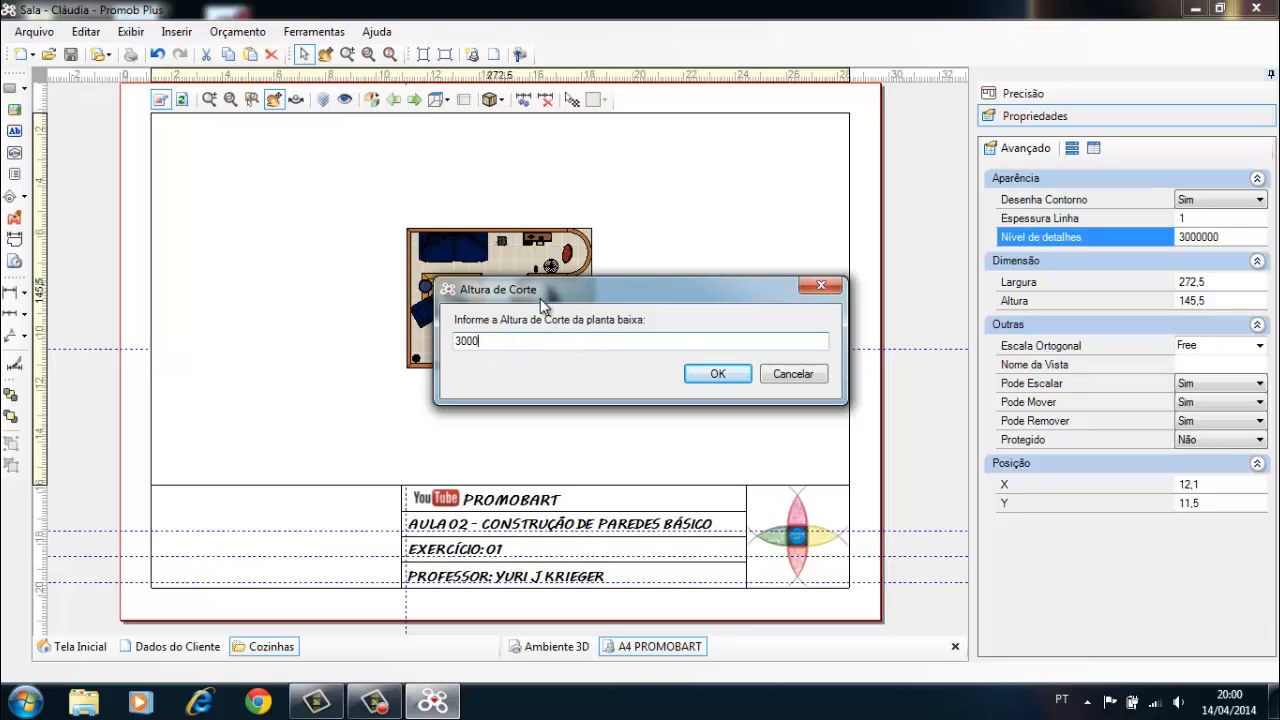
drag(513, 342, 425, 354)
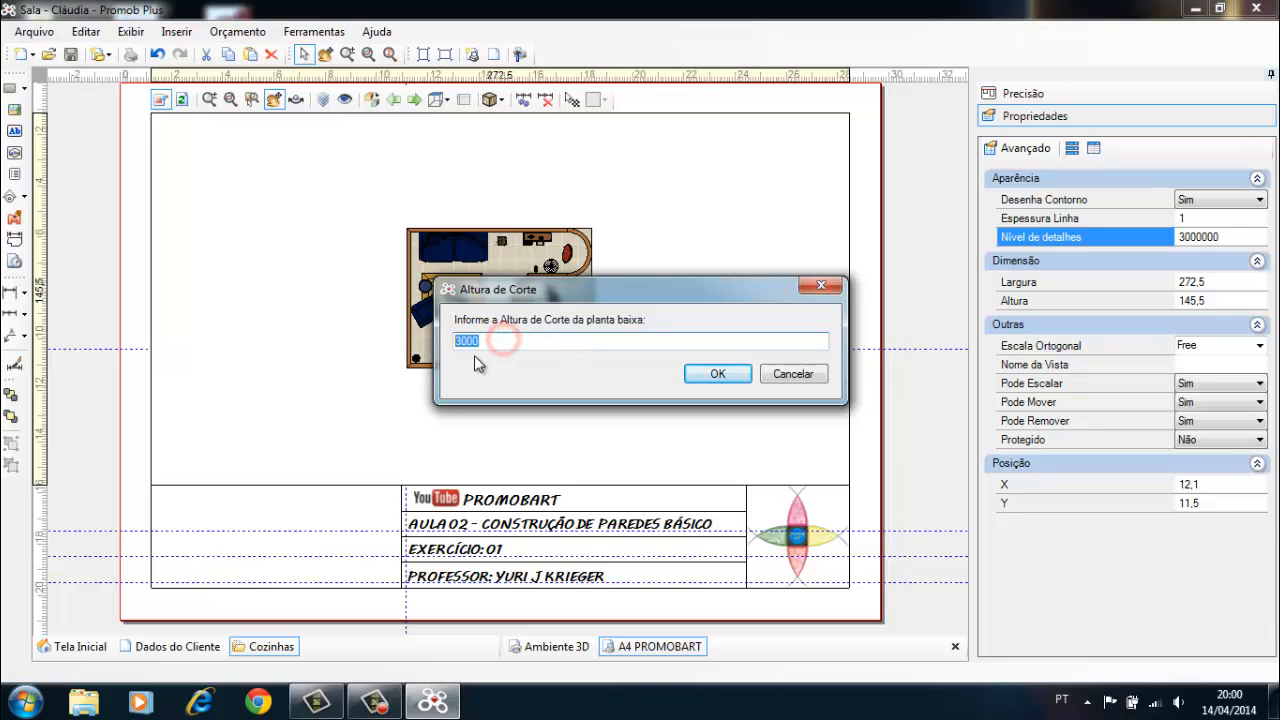
click(492, 346)
drag(513, 341, 423, 366)
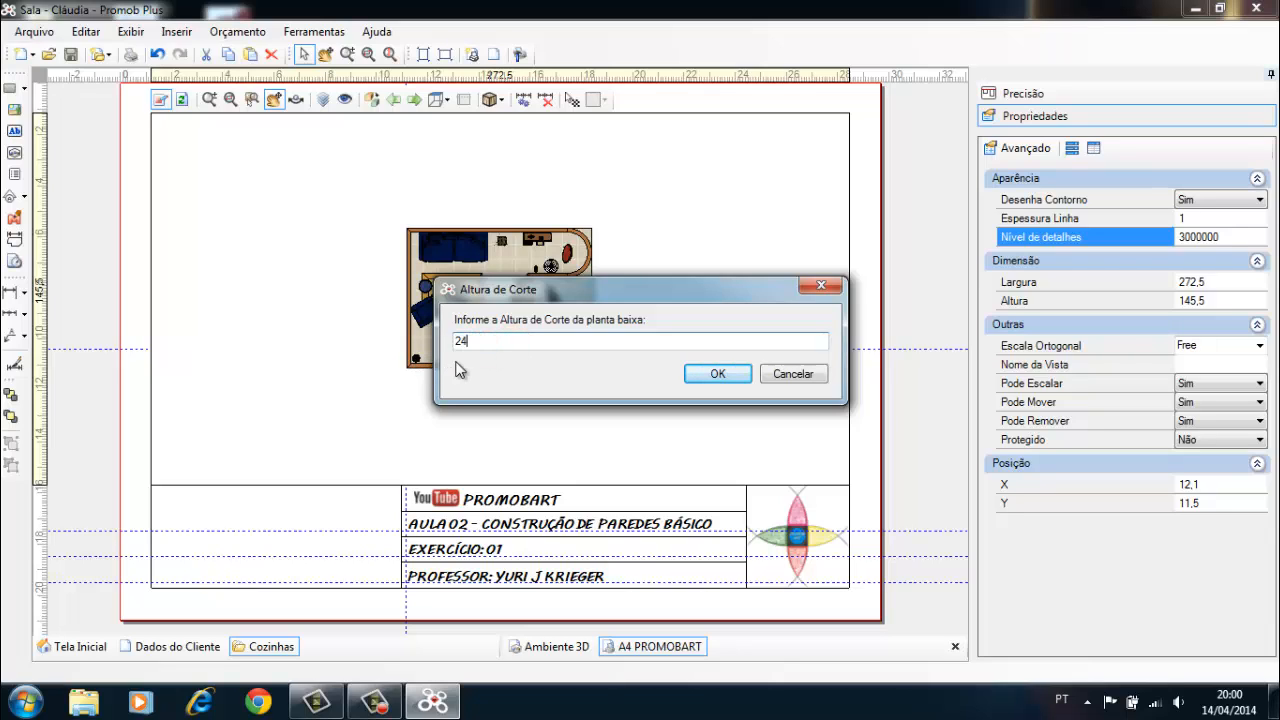
text(249)
key(BackSpace)
text(00)
click(717, 375)
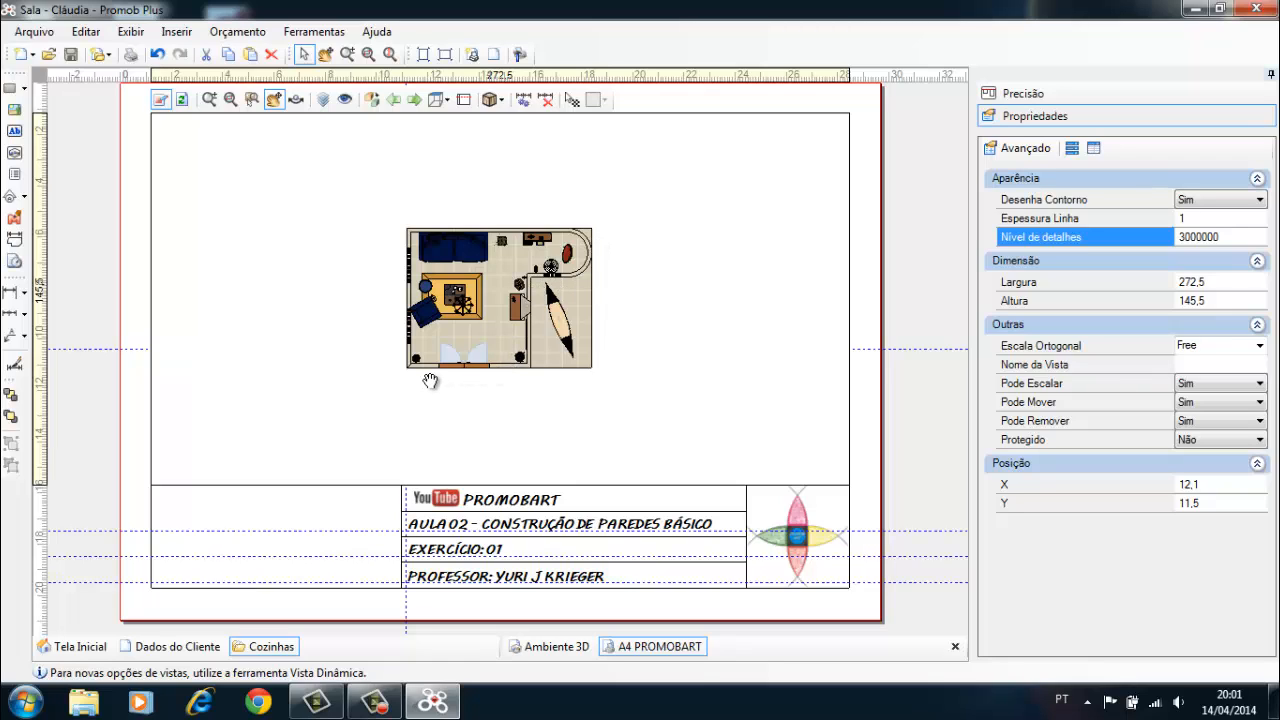
Step: Try the orthogonal scales 1:20 and 1:25 on the floor plan viewport
drag(450, 330, 496, 287)
scroll(407, 326, up, 4)
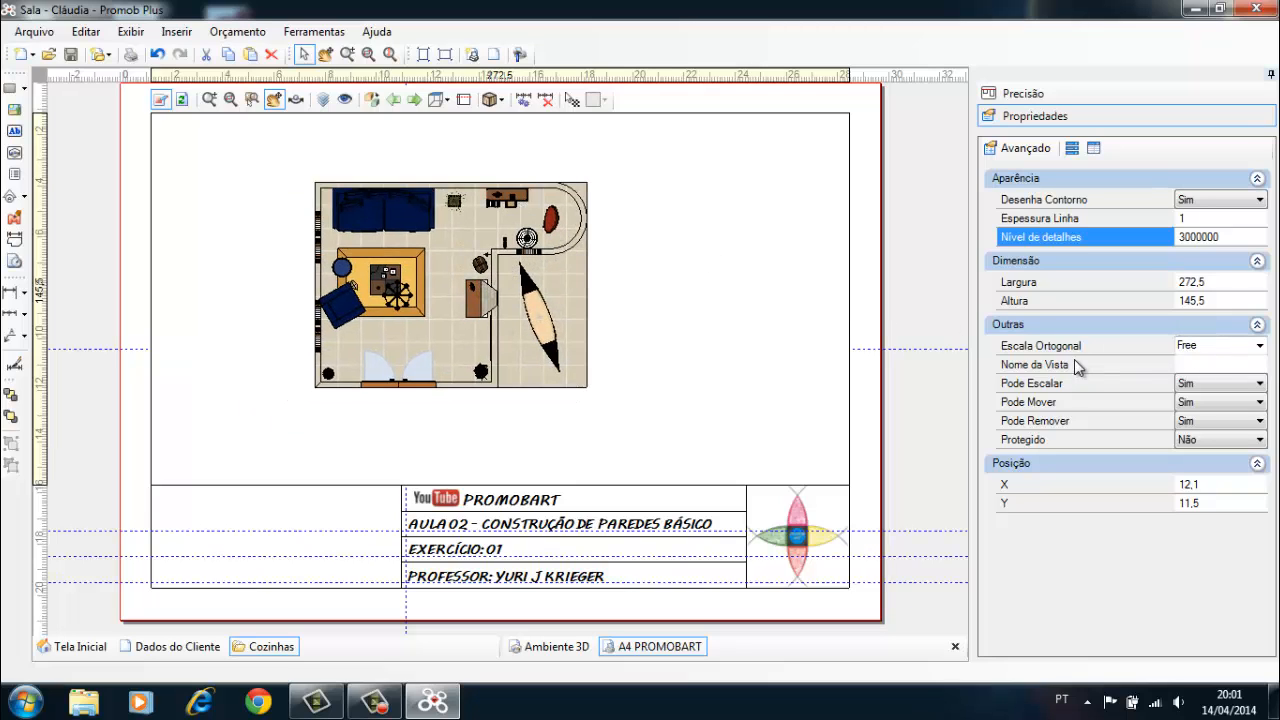
click(1261, 346)
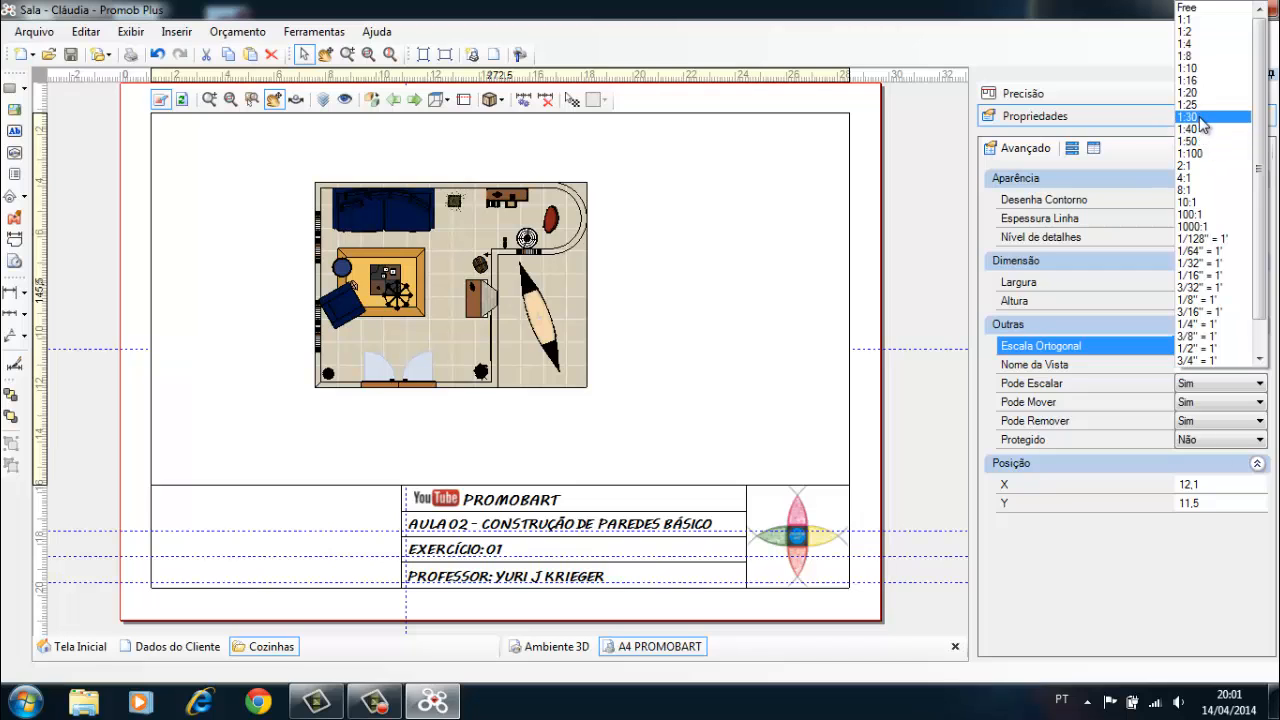
click(1229, 92)
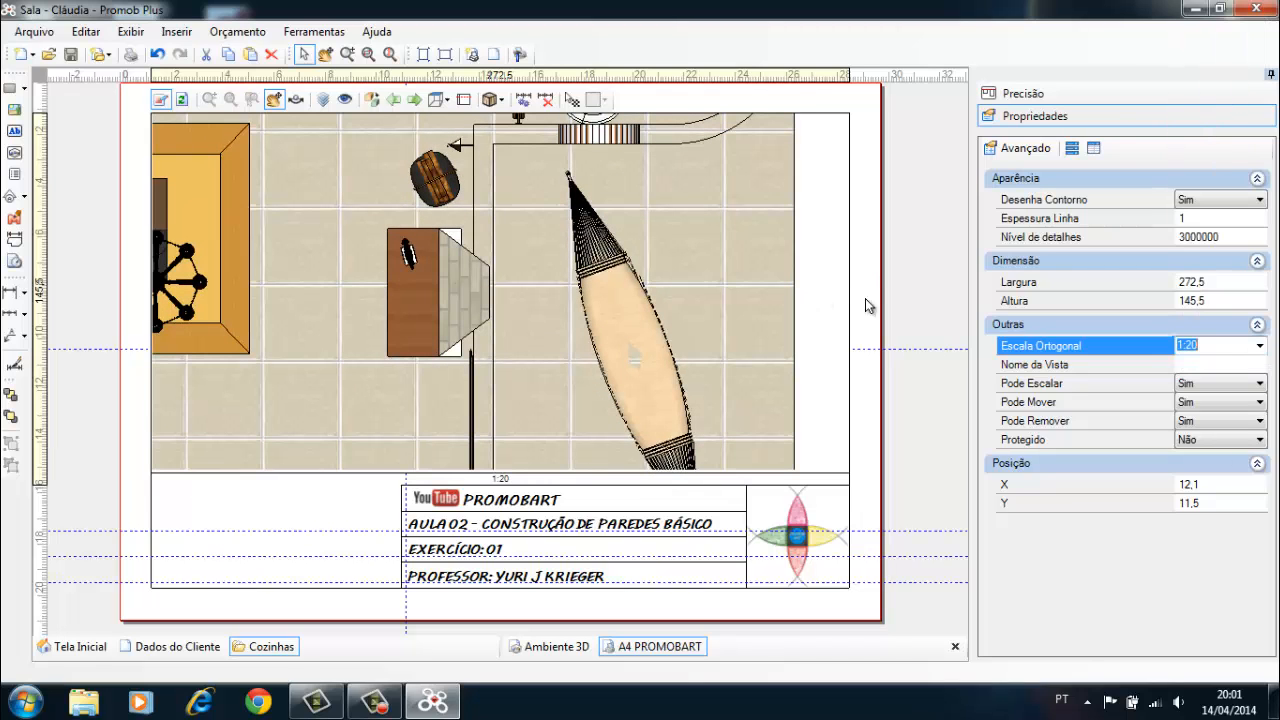
click(1262, 348)
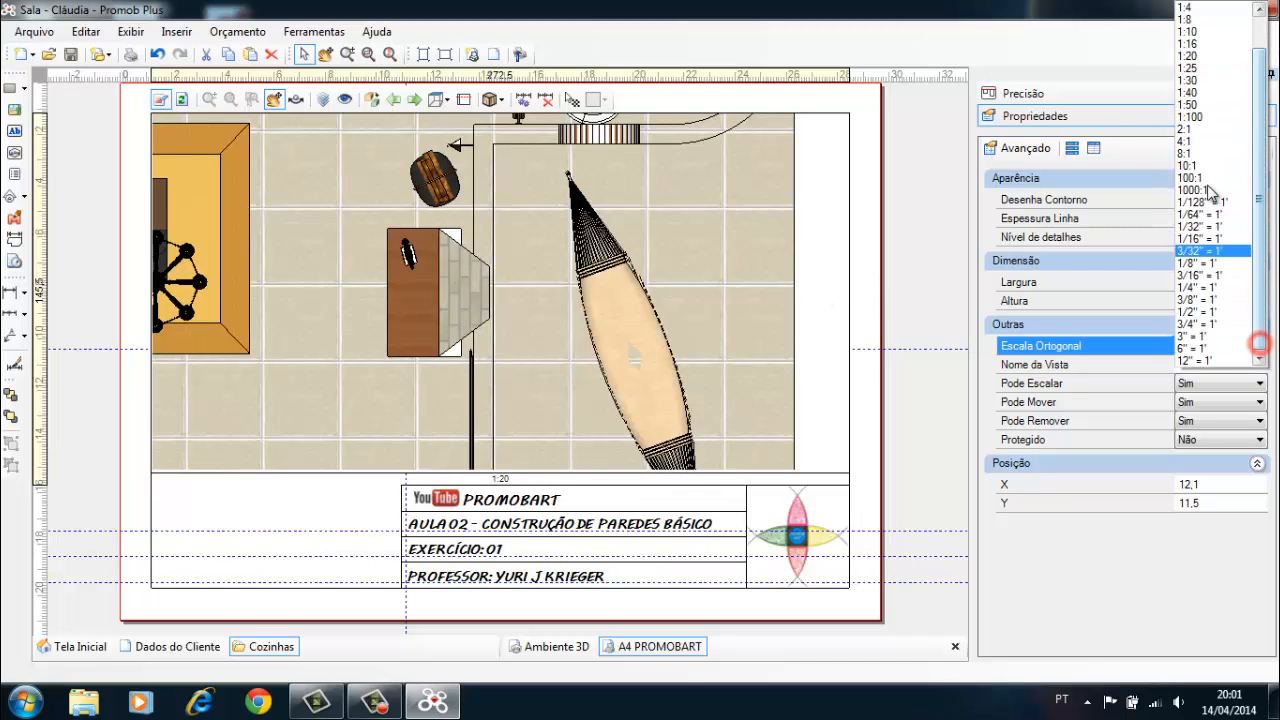
click(1196, 66)
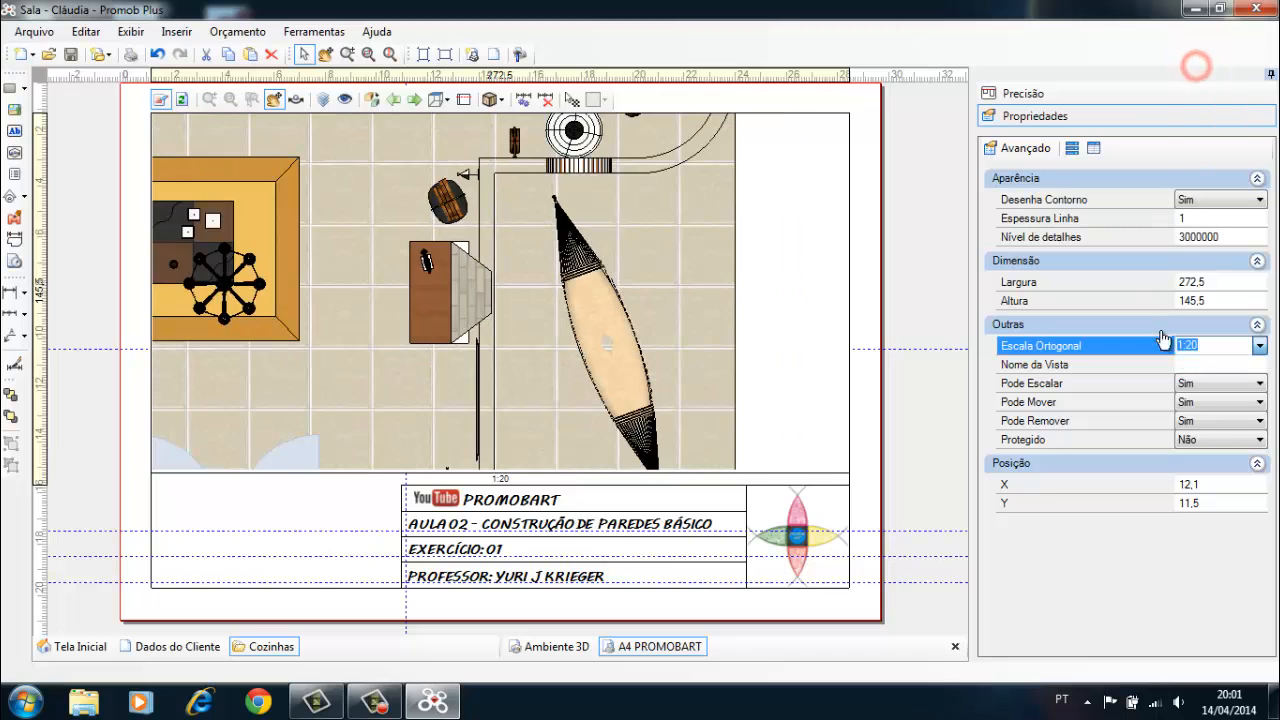
Step: Set the floor plan viewport's orthogonal scale to 1:40, leave viewport editing, and reselect the viewport
click(1259, 345)
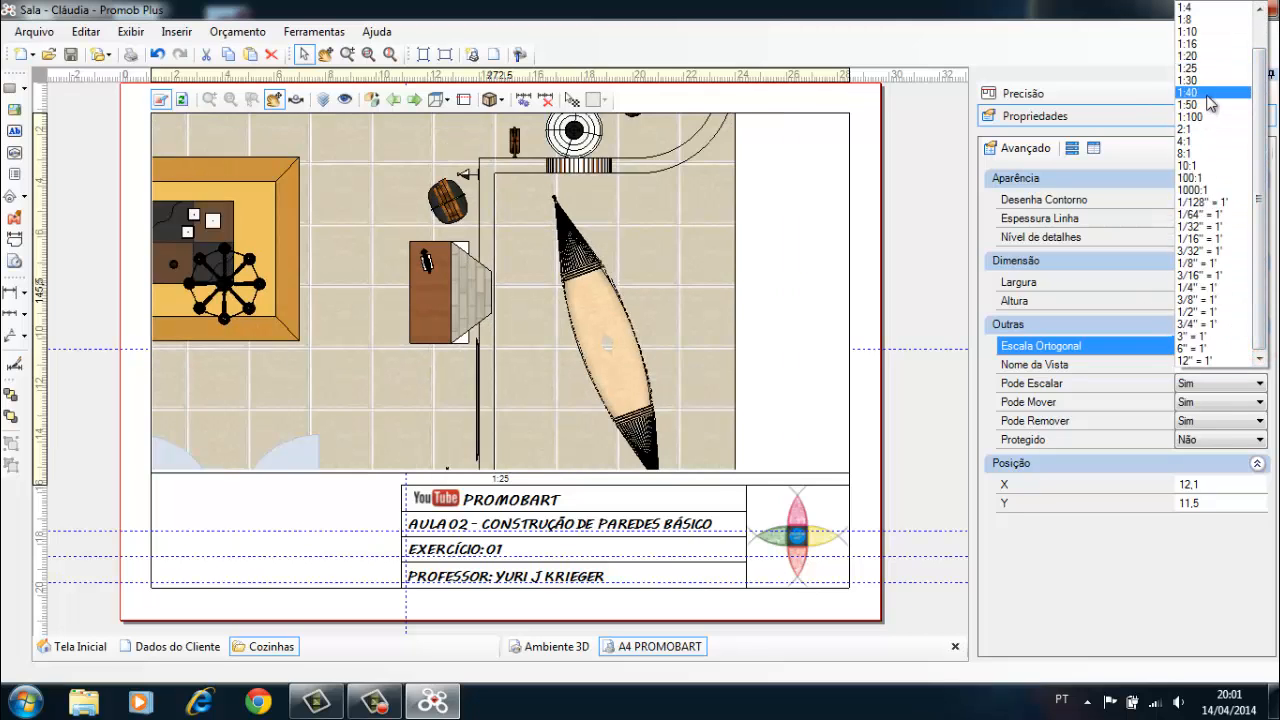
click(1196, 92)
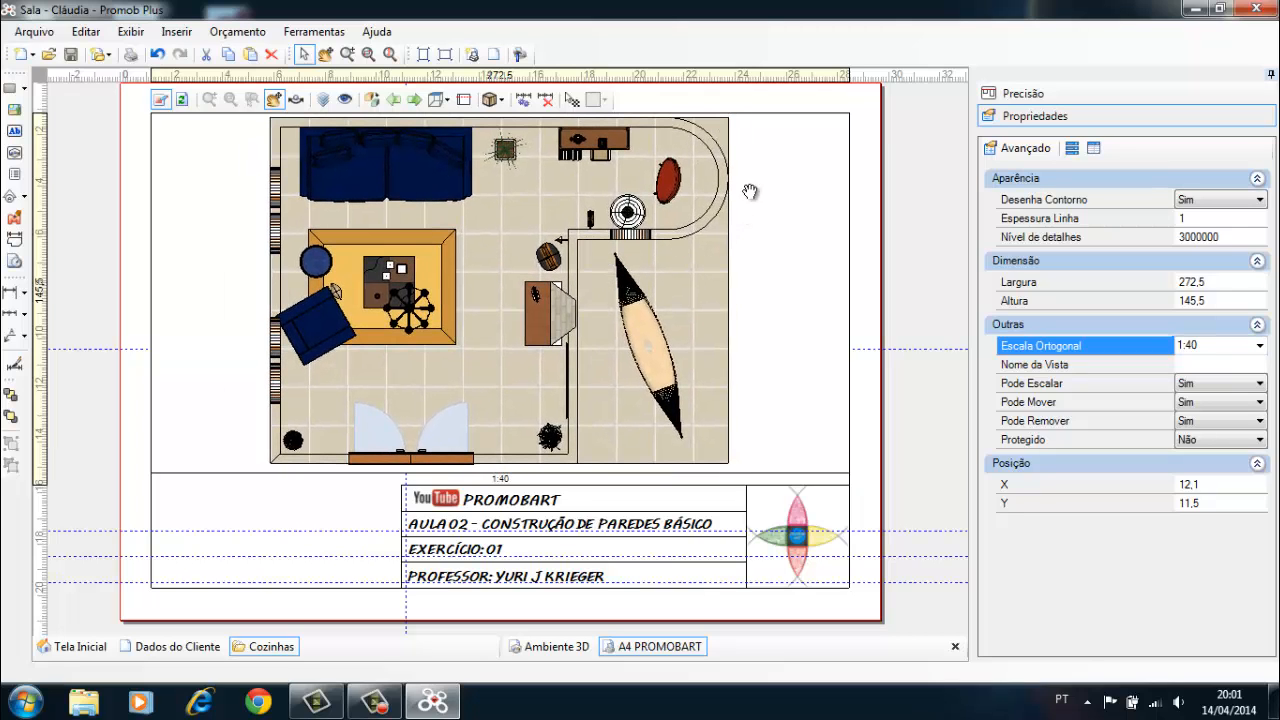
click(892, 105)
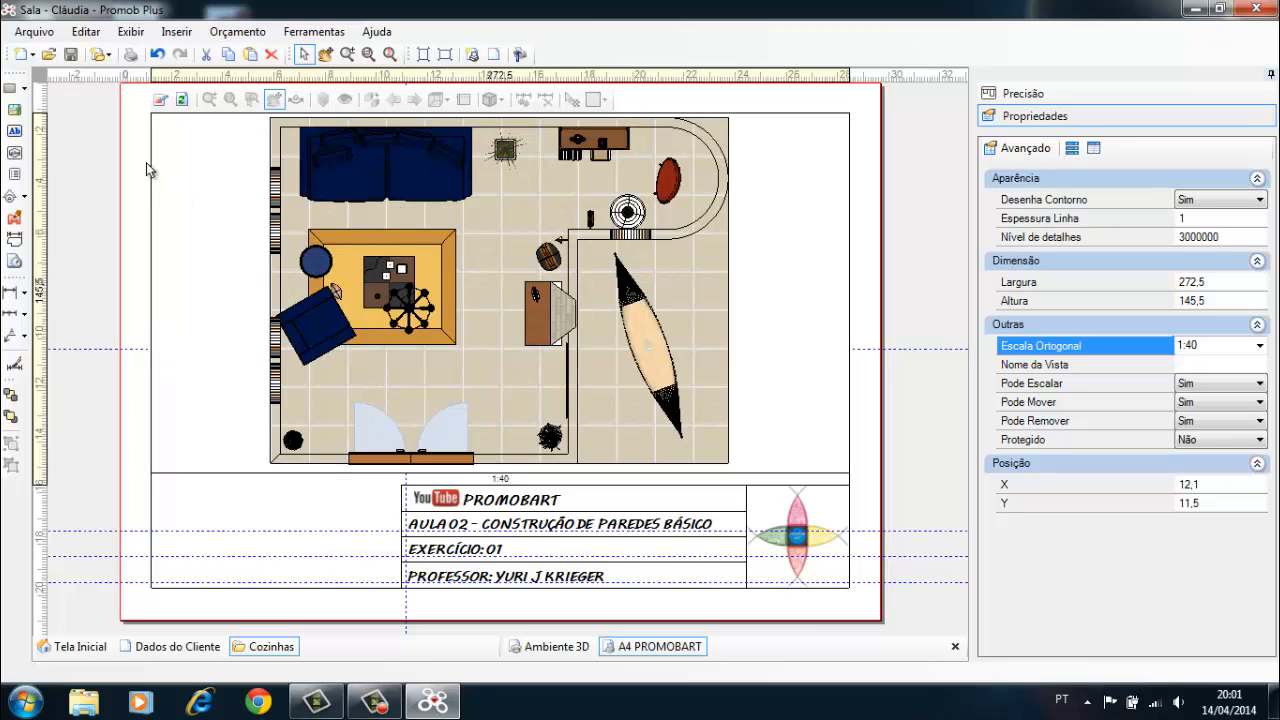
click(103, 143)
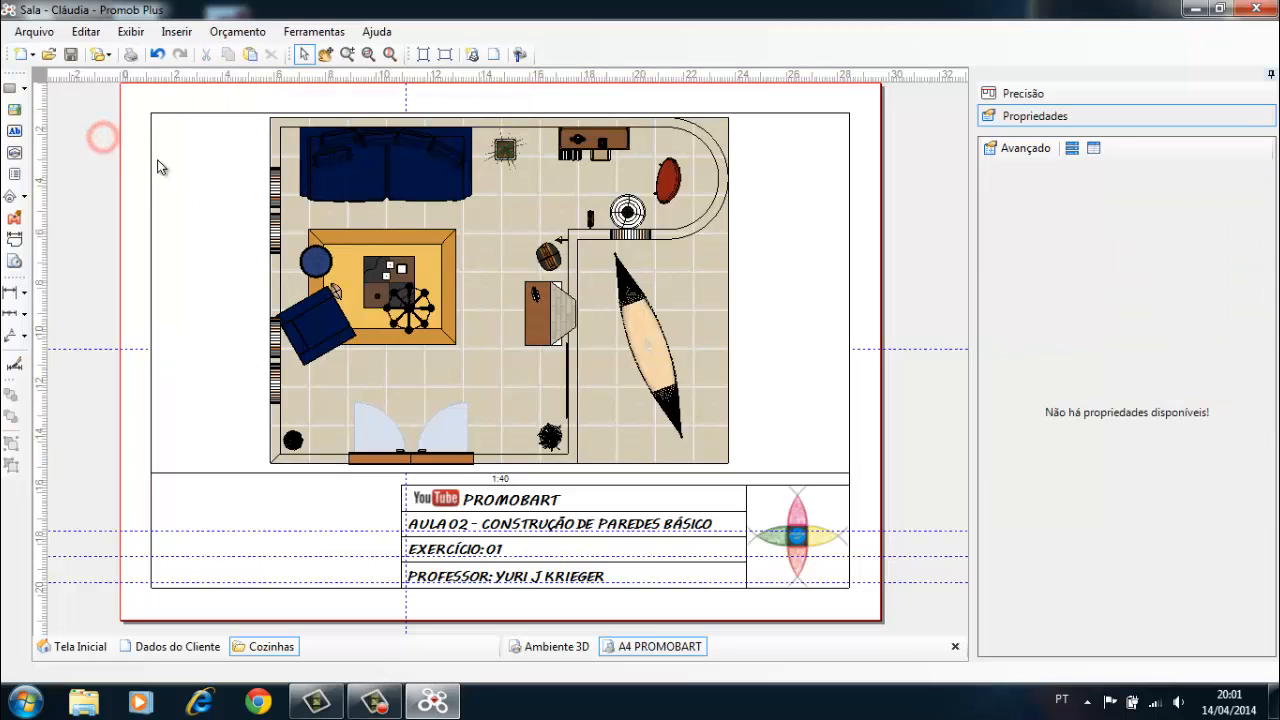
click(288, 202)
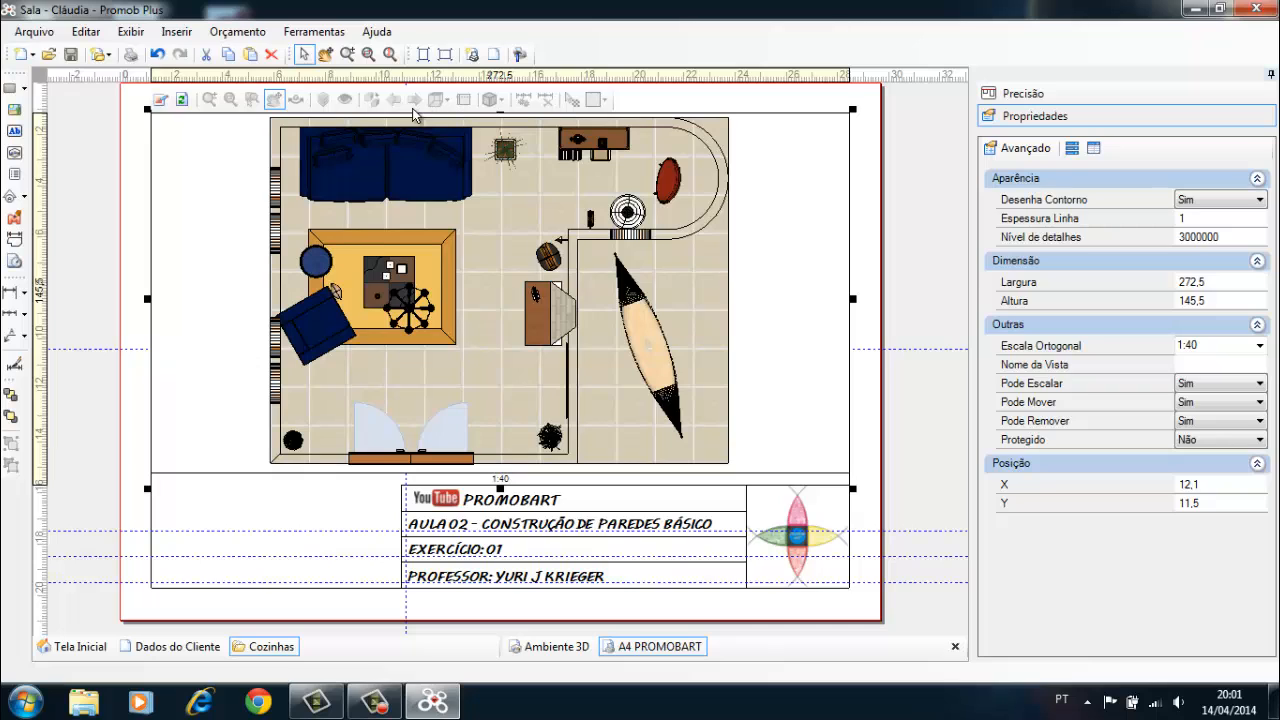
Step: Add a vertical linear dimension from the armchair's lowest corner to the double door's left end, placed outside the plan's left wall
click(160, 99)
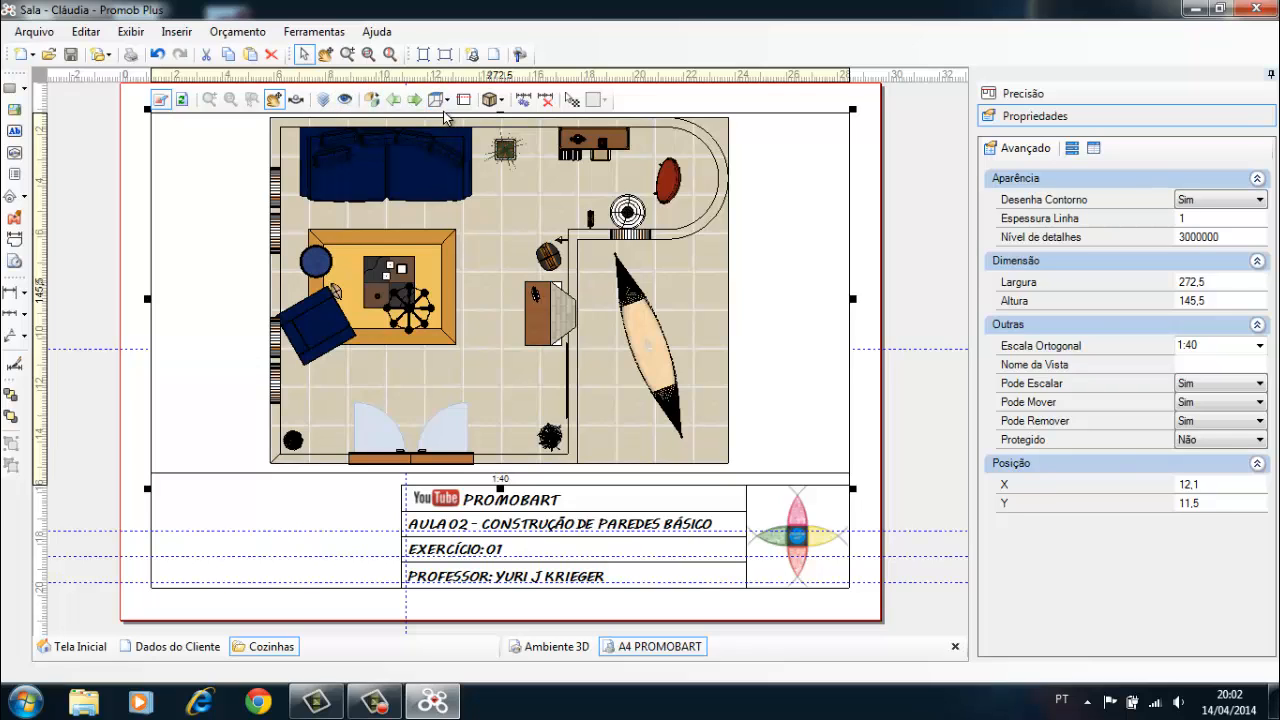
click(24, 292)
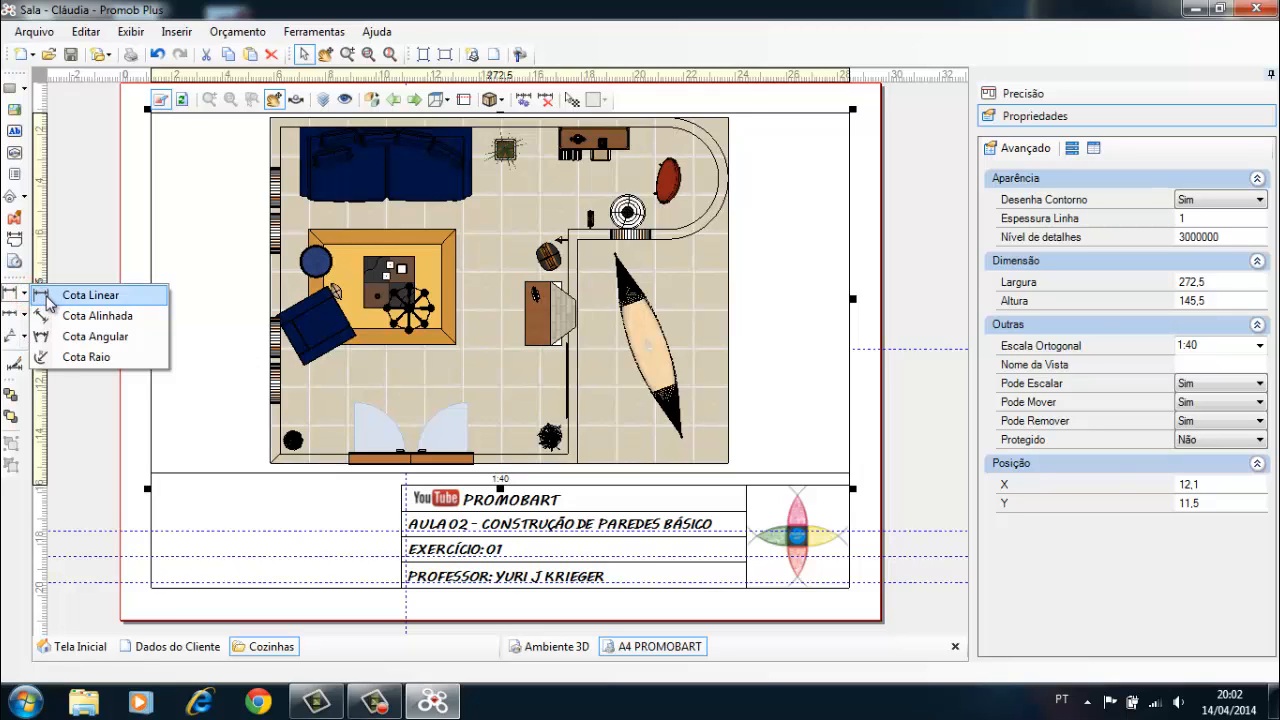
click(52, 298)
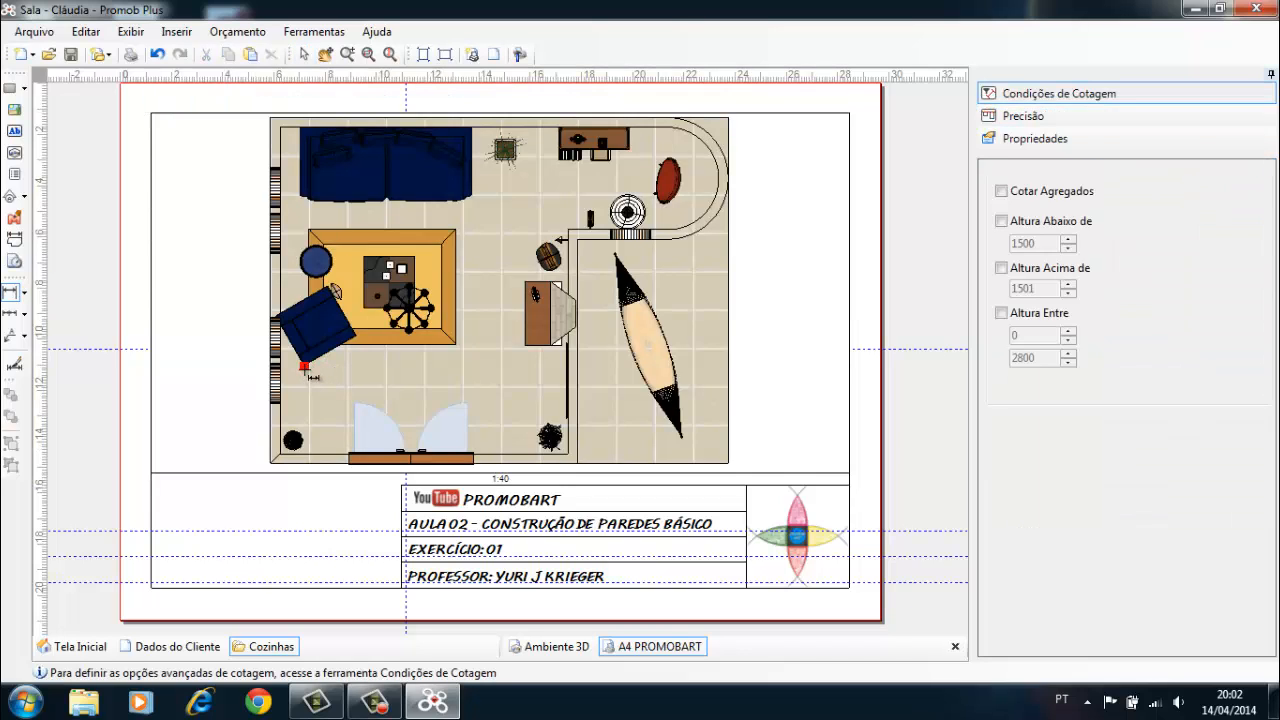
click(304, 367)
click(349, 457)
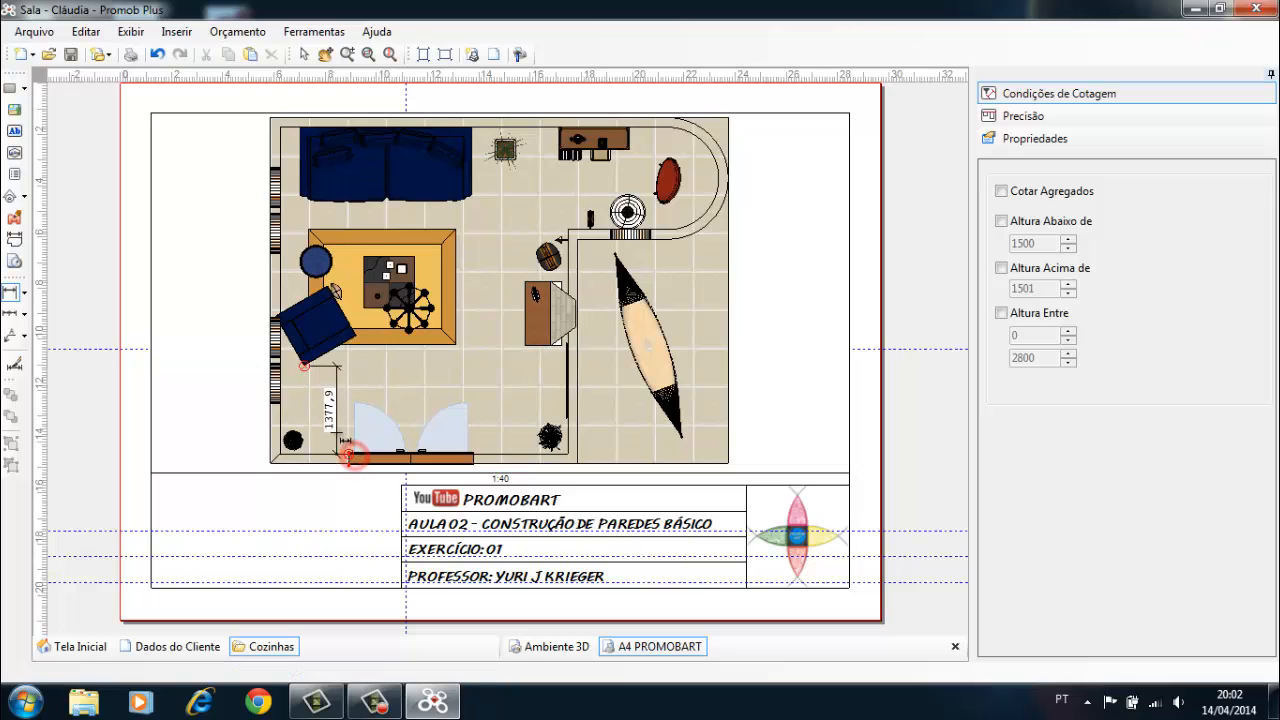
click(220, 414)
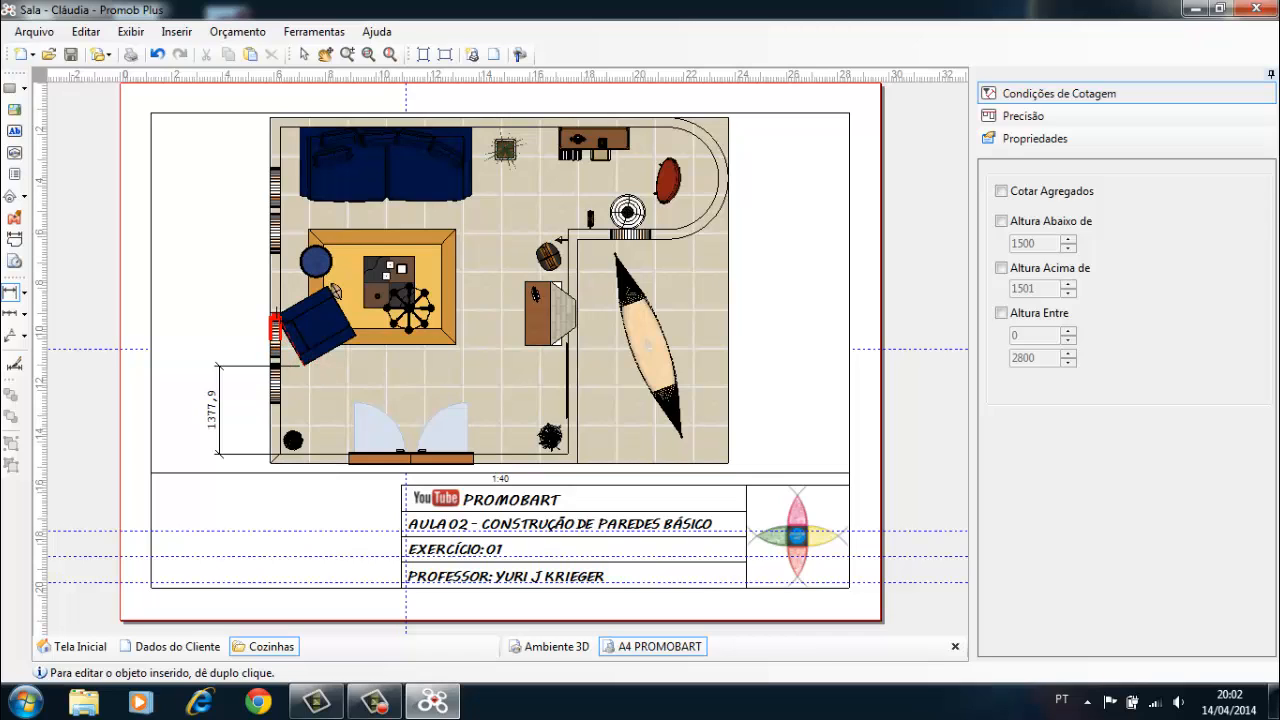
Step: Continue the linear dimensions up the left wall, from the armchair's lowest corner to its wall-side corner, and on to the upper window's lower end
click(276, 313)
click(215, 361)
click(276, 252)
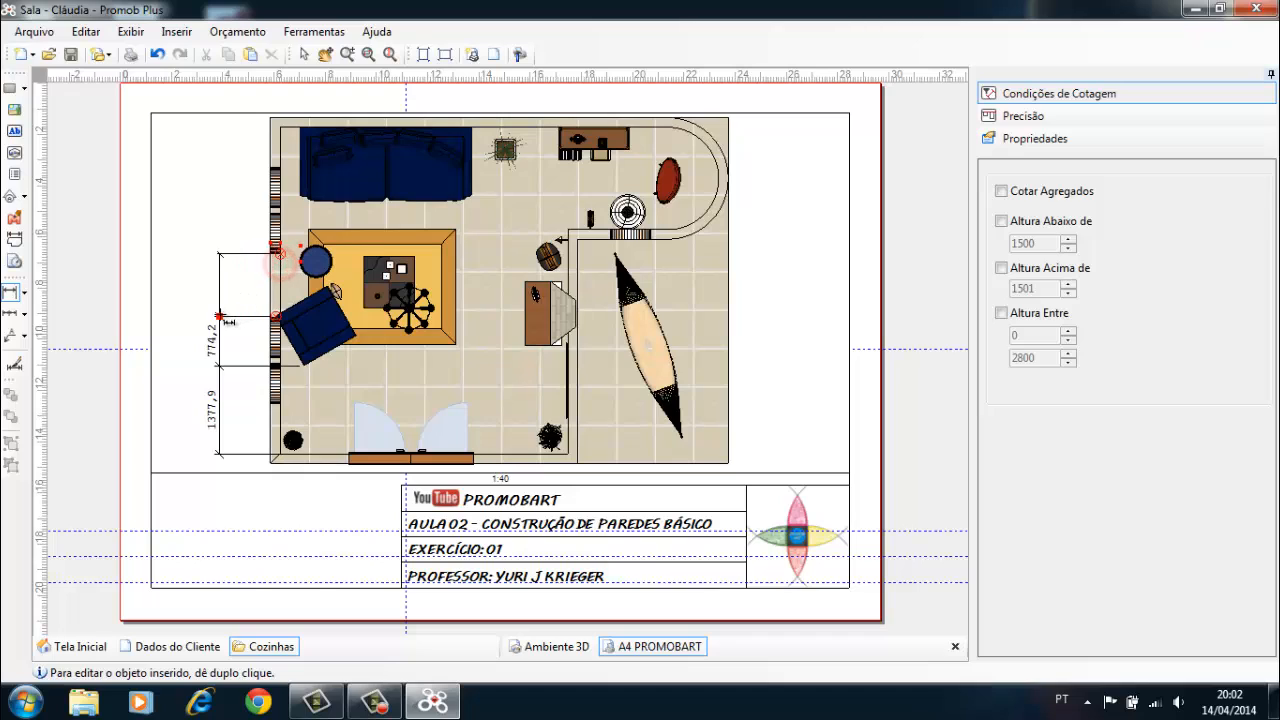
click(220, 314)
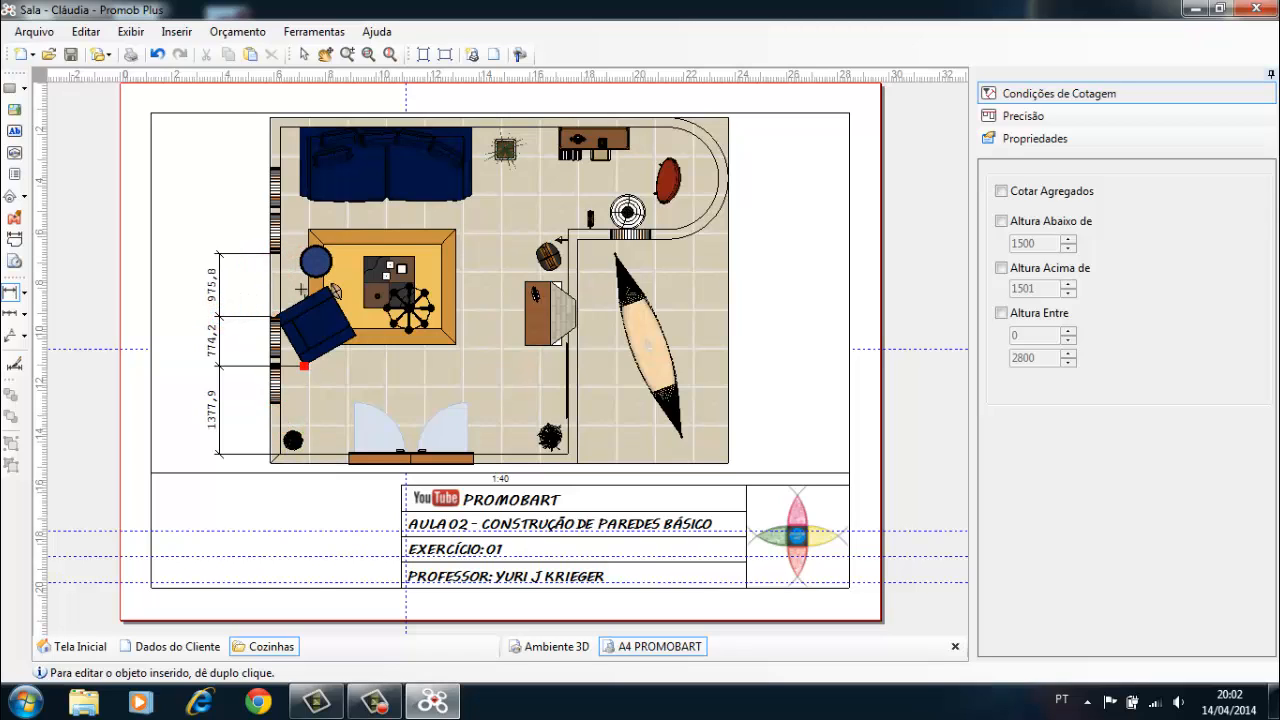
click(303, 56)
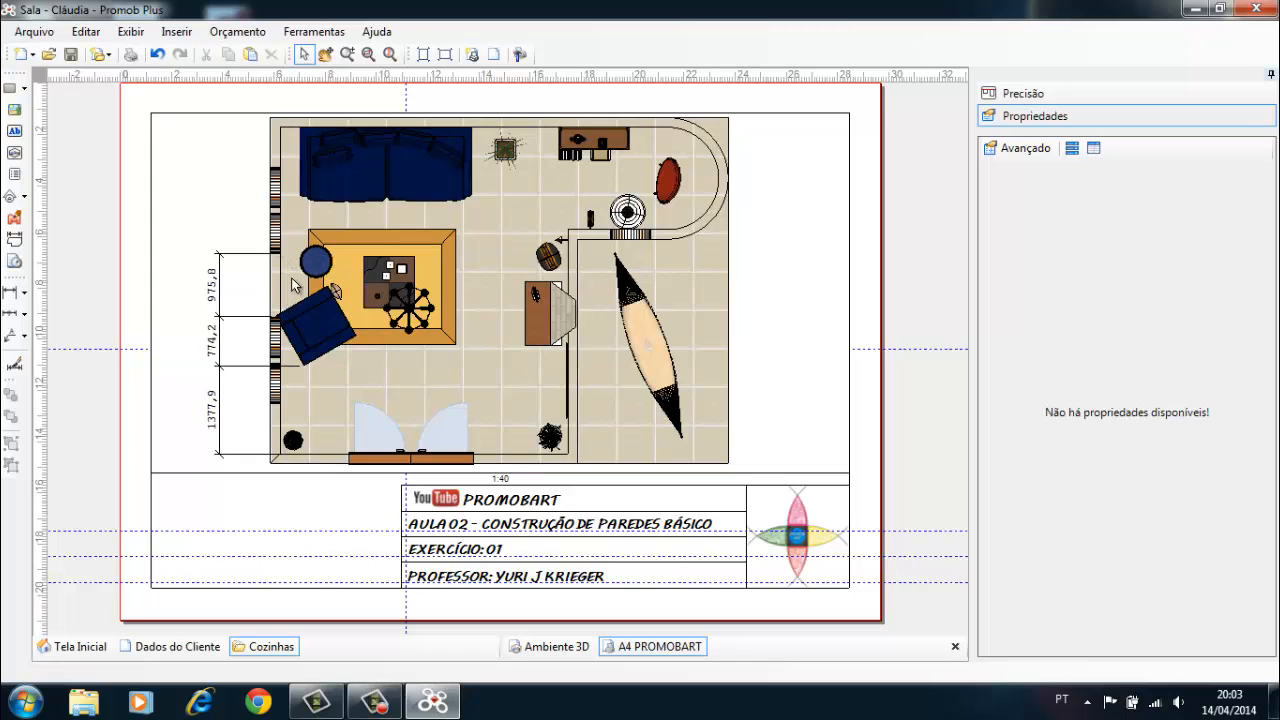
click(10, 291)
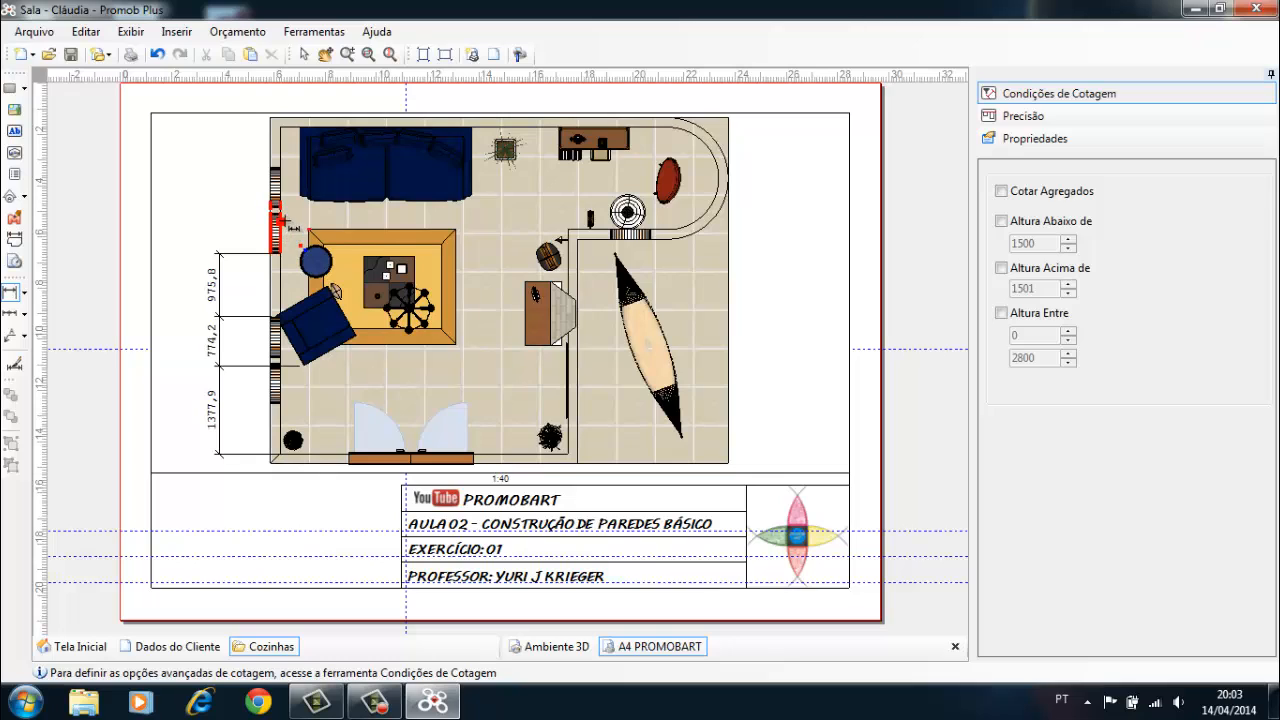
click(304, 55)
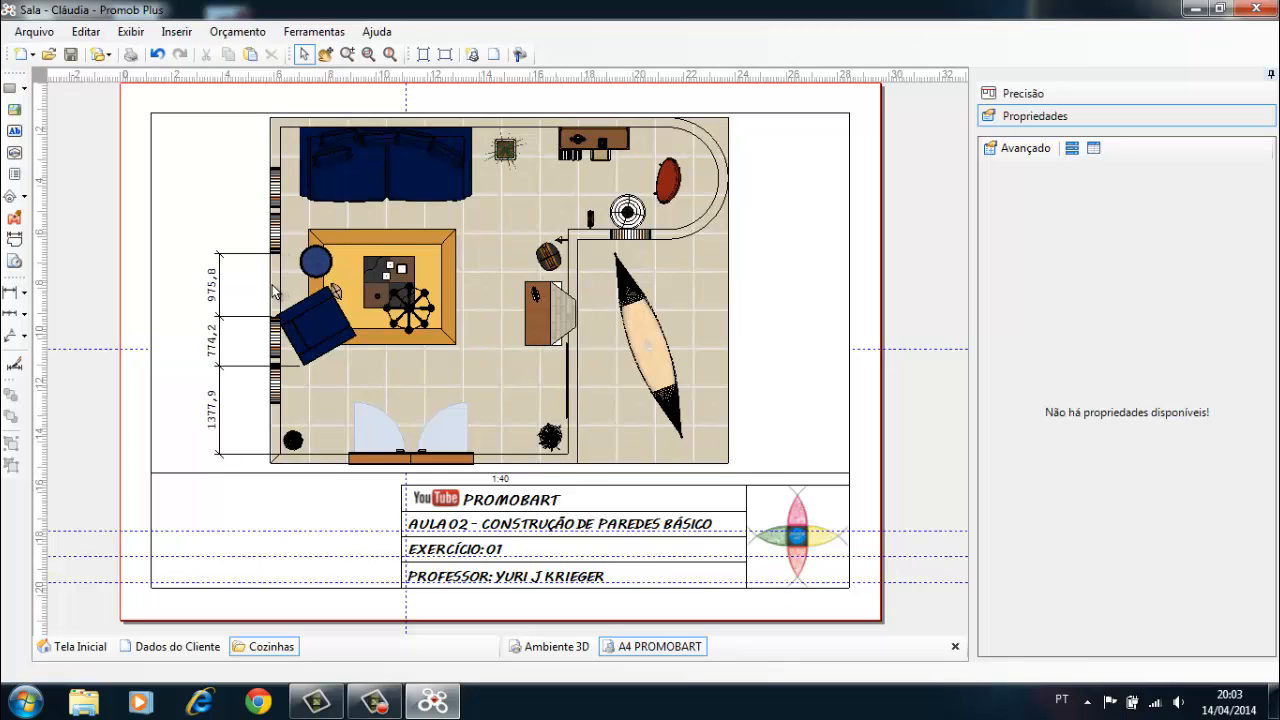
Step: Inspect the linear dimensions beside the left wall up close, and then the whole floor plan sheet
scroll(275, 291, up, 2)
middle_drag(259, 285, 654, 355)
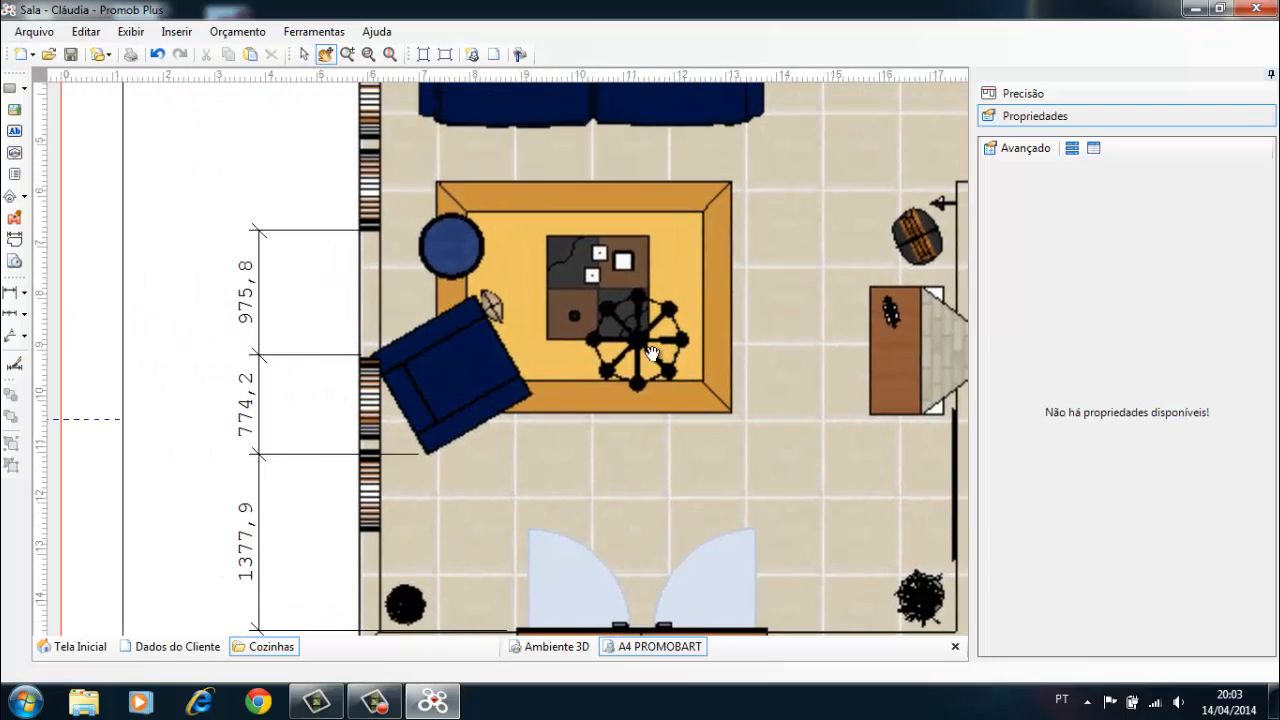
scroll(326, 308, down, 3)
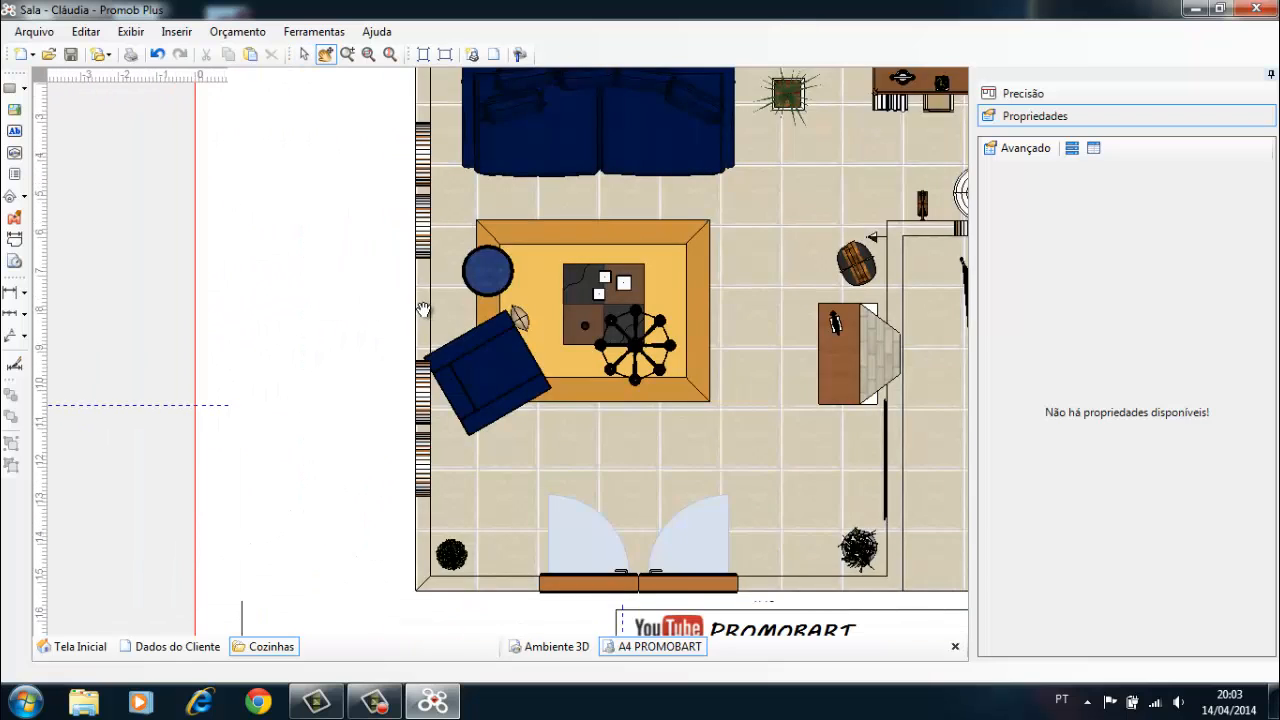
drag(423, 310, 323, 308)
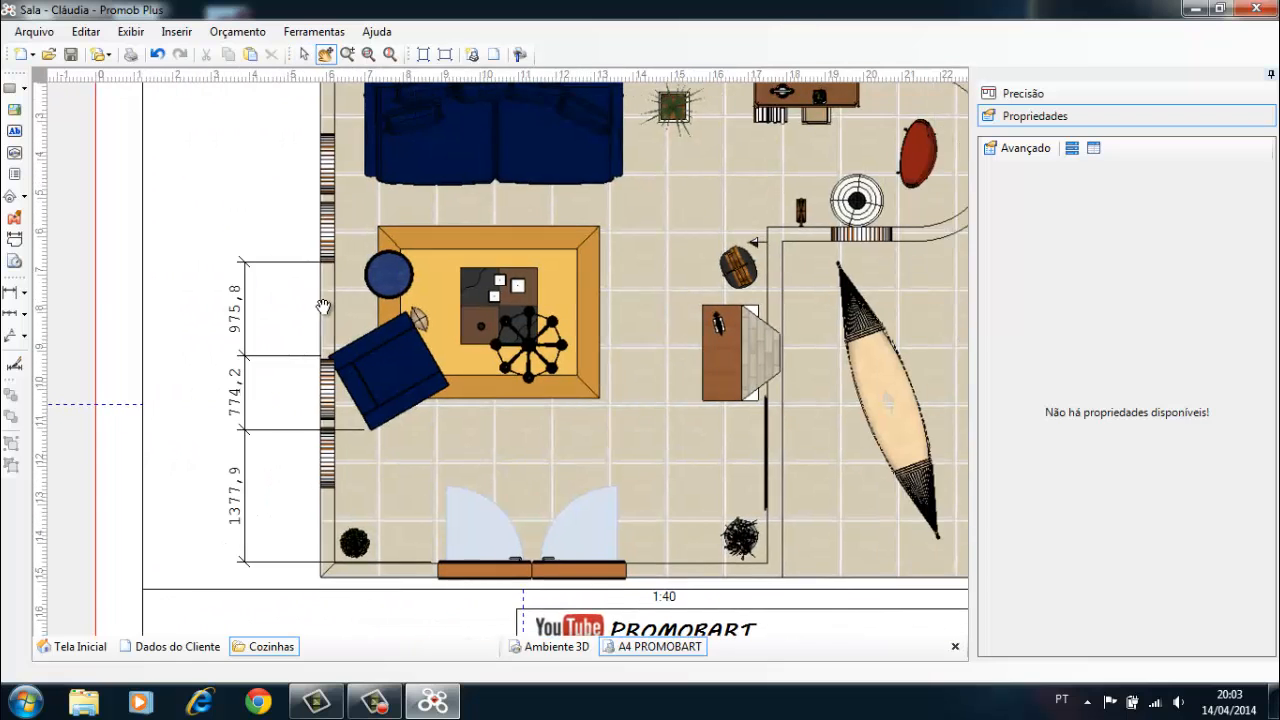
scroll(317, 254, down, 1)
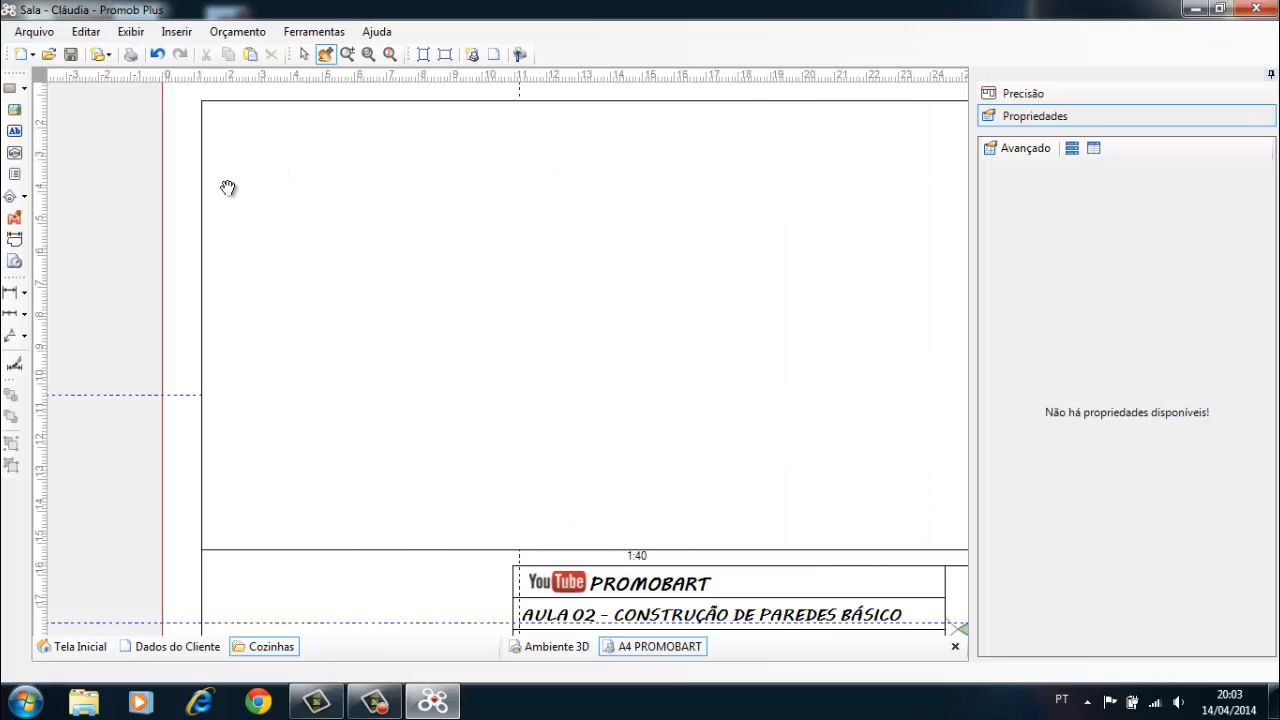
drag(178, 148, 108, 162)
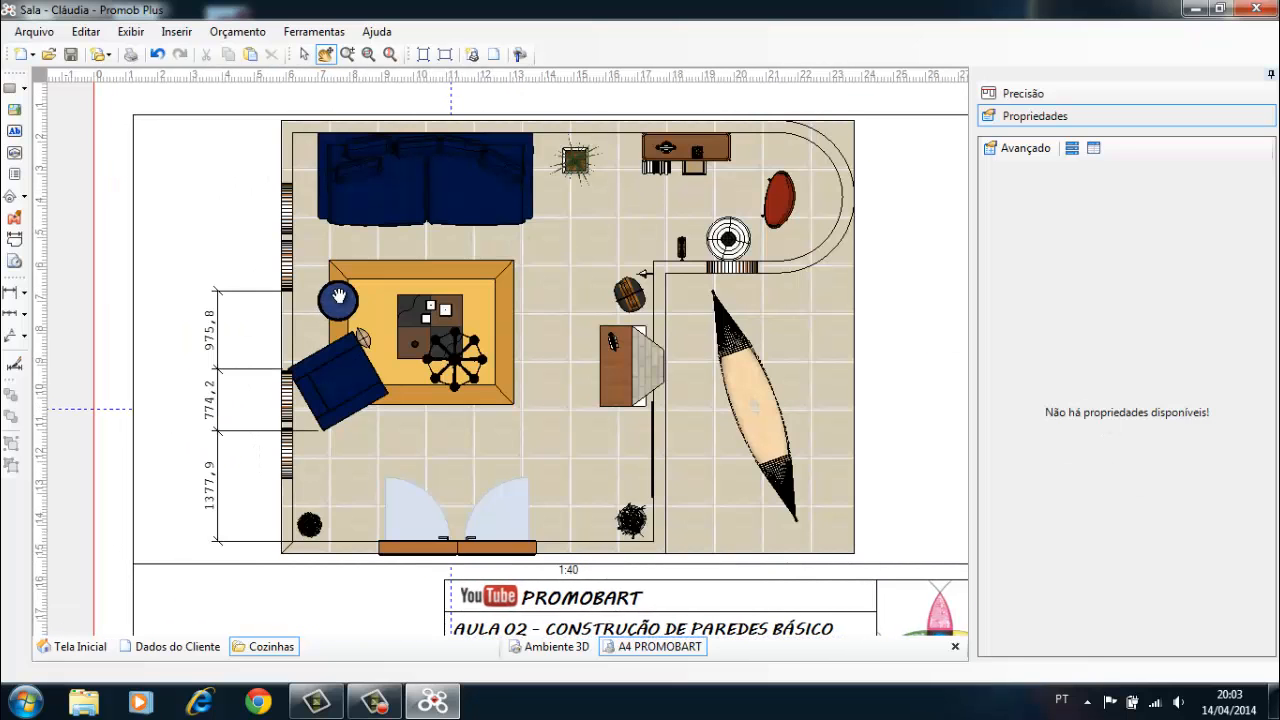
scroll(340, 296, down, 1)
drag(462, 322, 440, 296)
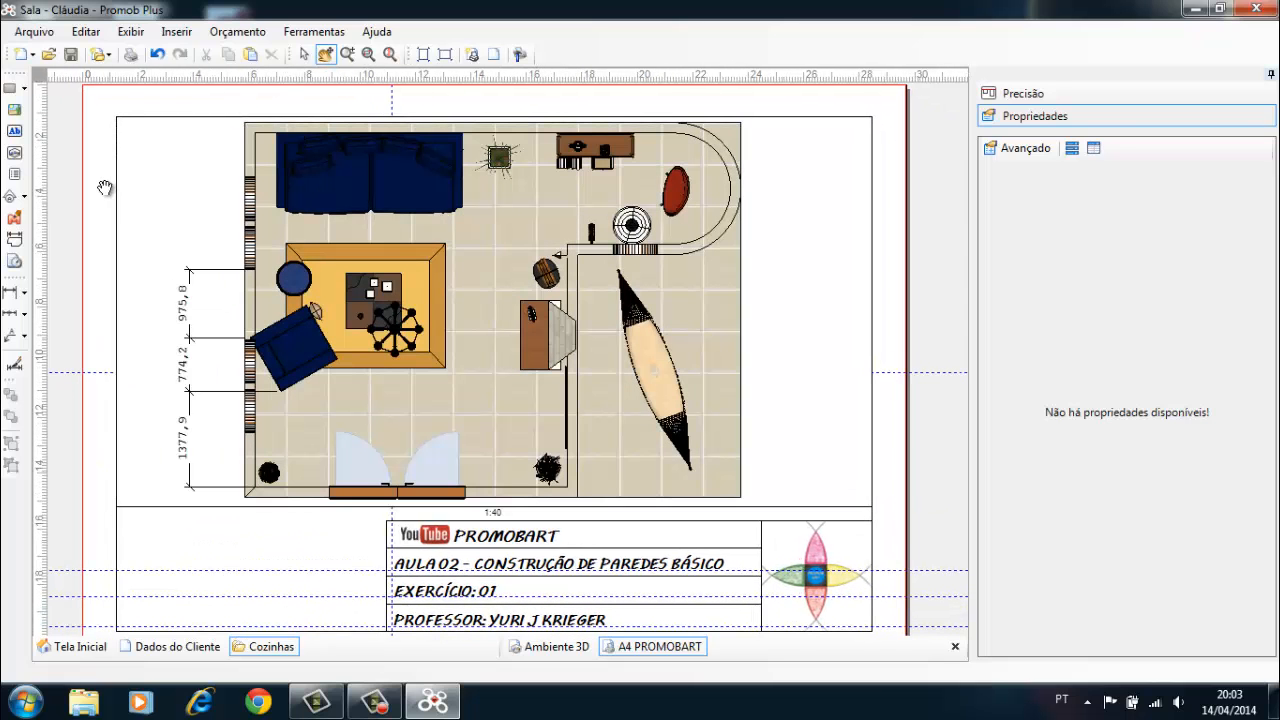
scroll(103, 189, down, 1)
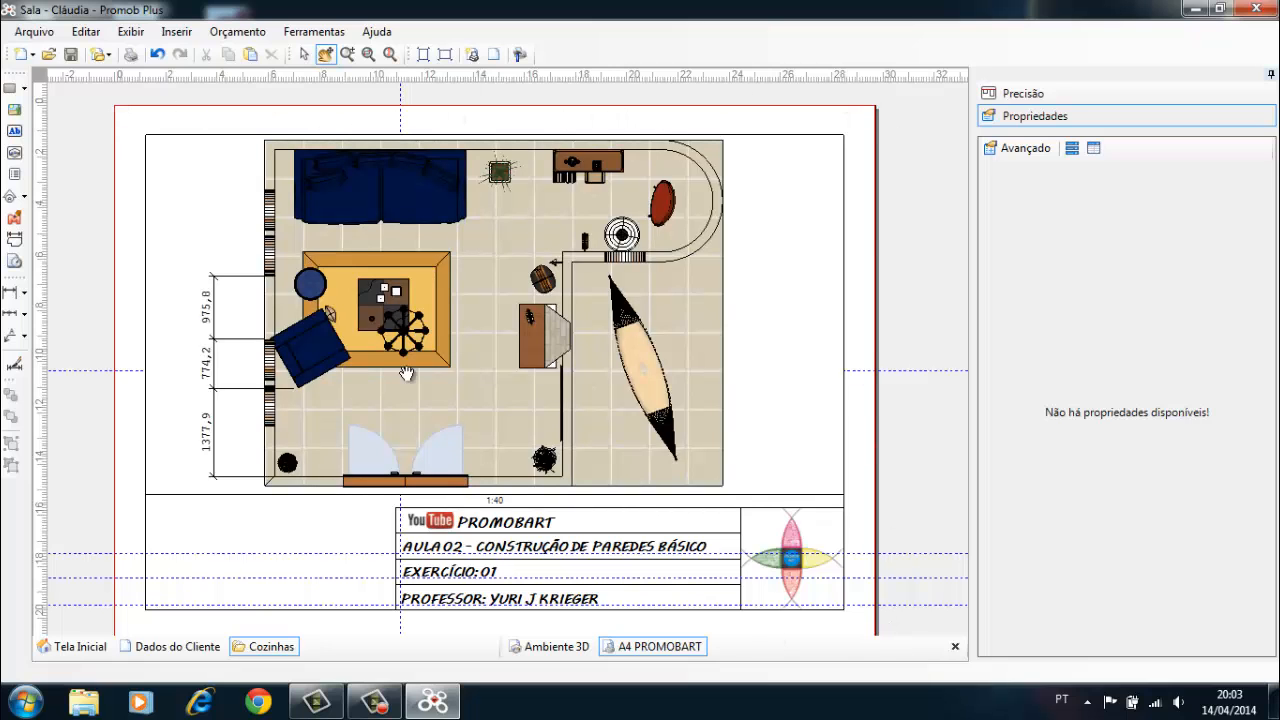
drag(156, 324, 162, 292)
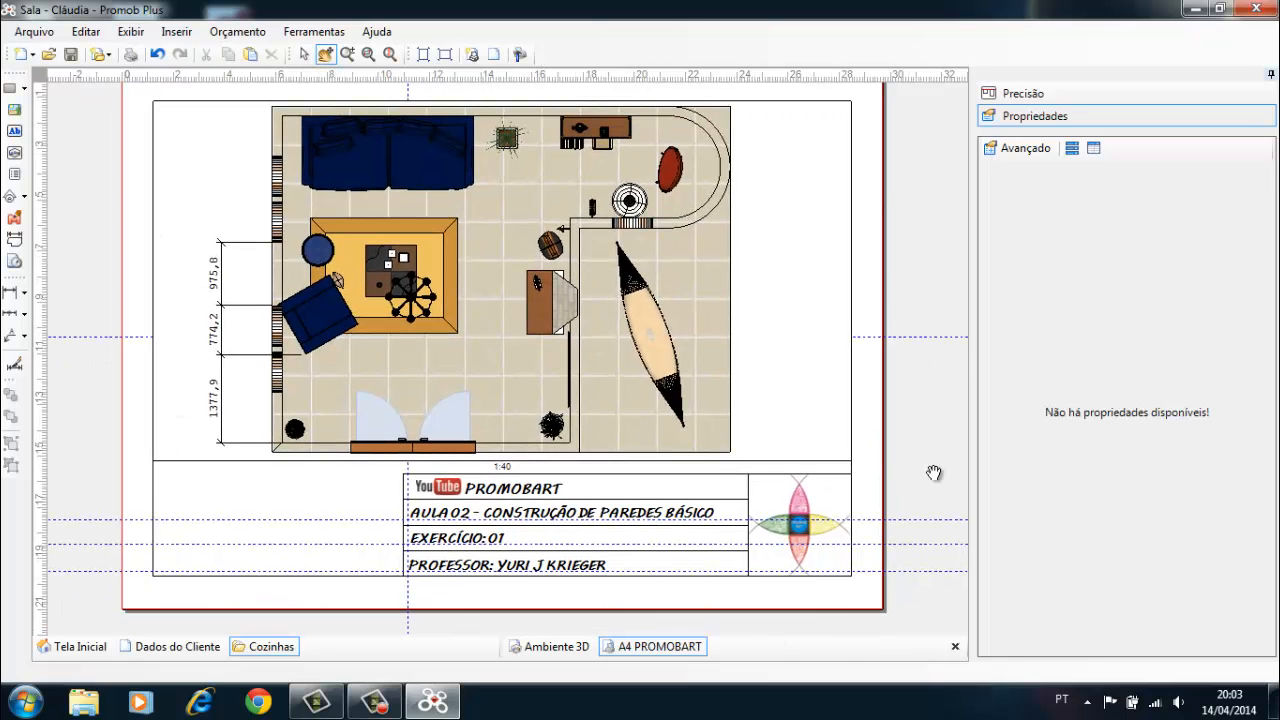
drag(894, 294, 893, 310)
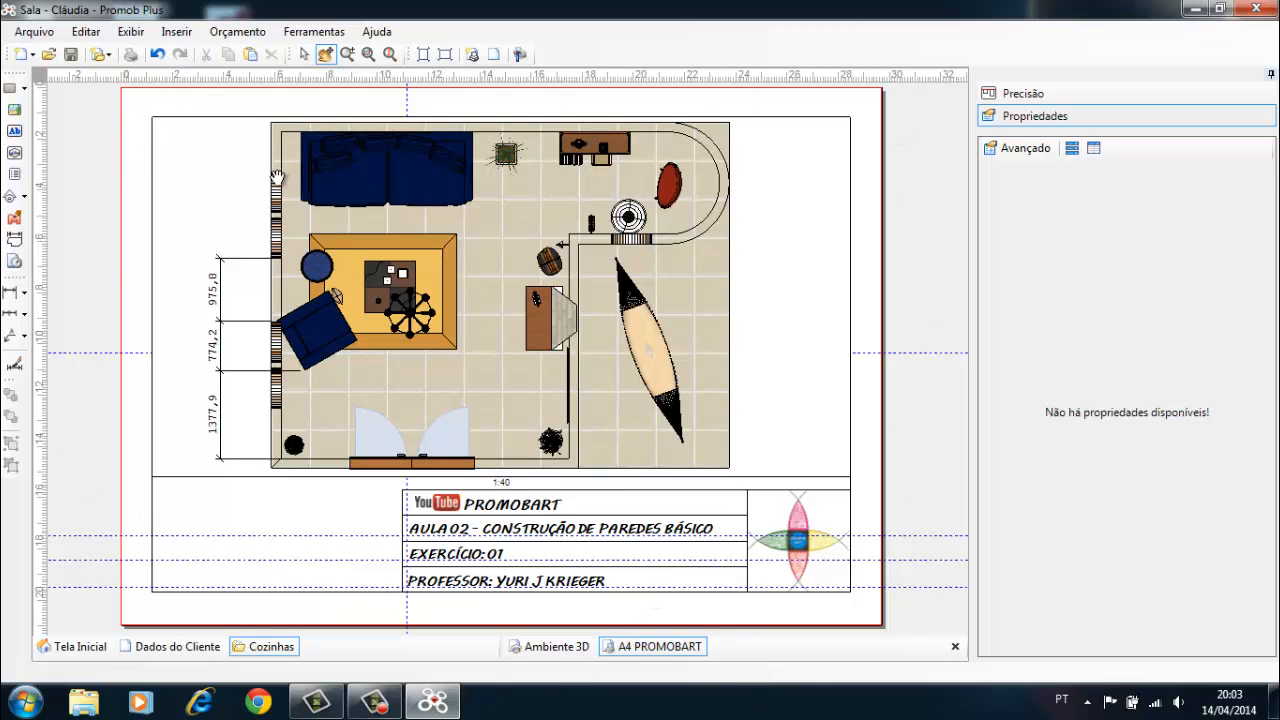
Step: Override the text of the uppermost linear dimension beside the left wall with 950
click(303, 54)
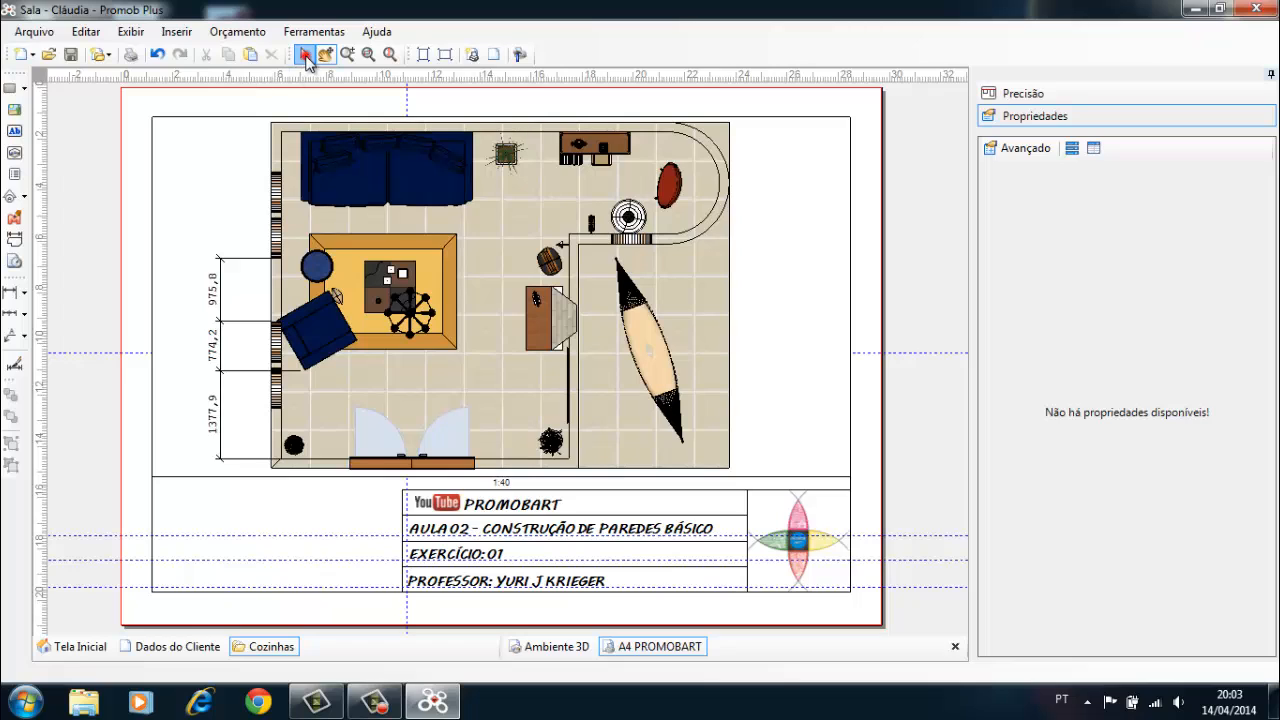
click(213, 297)
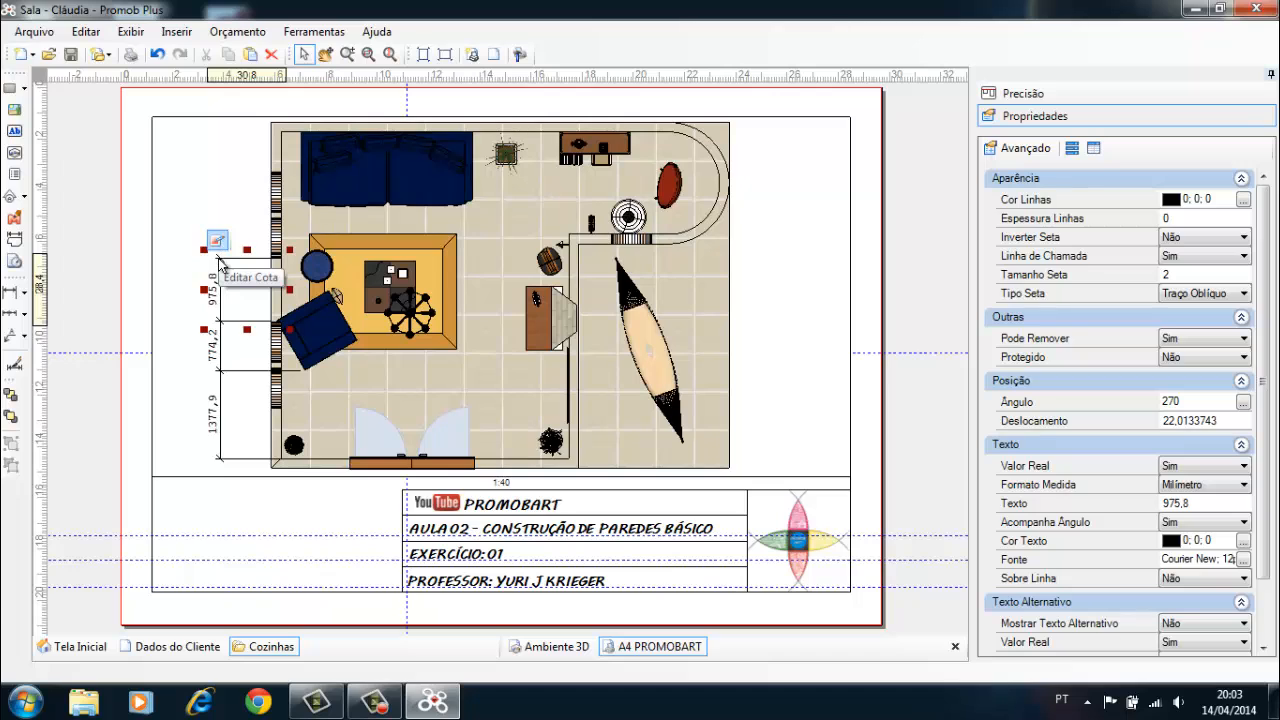
double_click(219, 300)
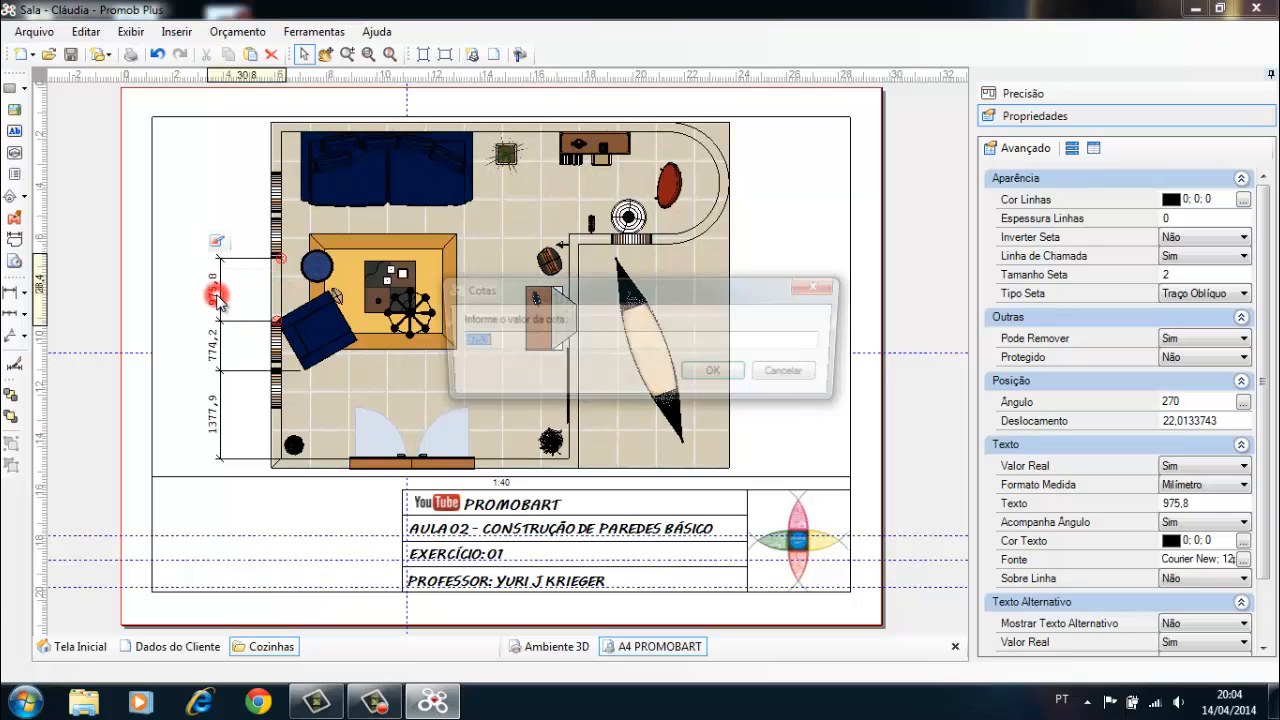
double_click(500, 341)
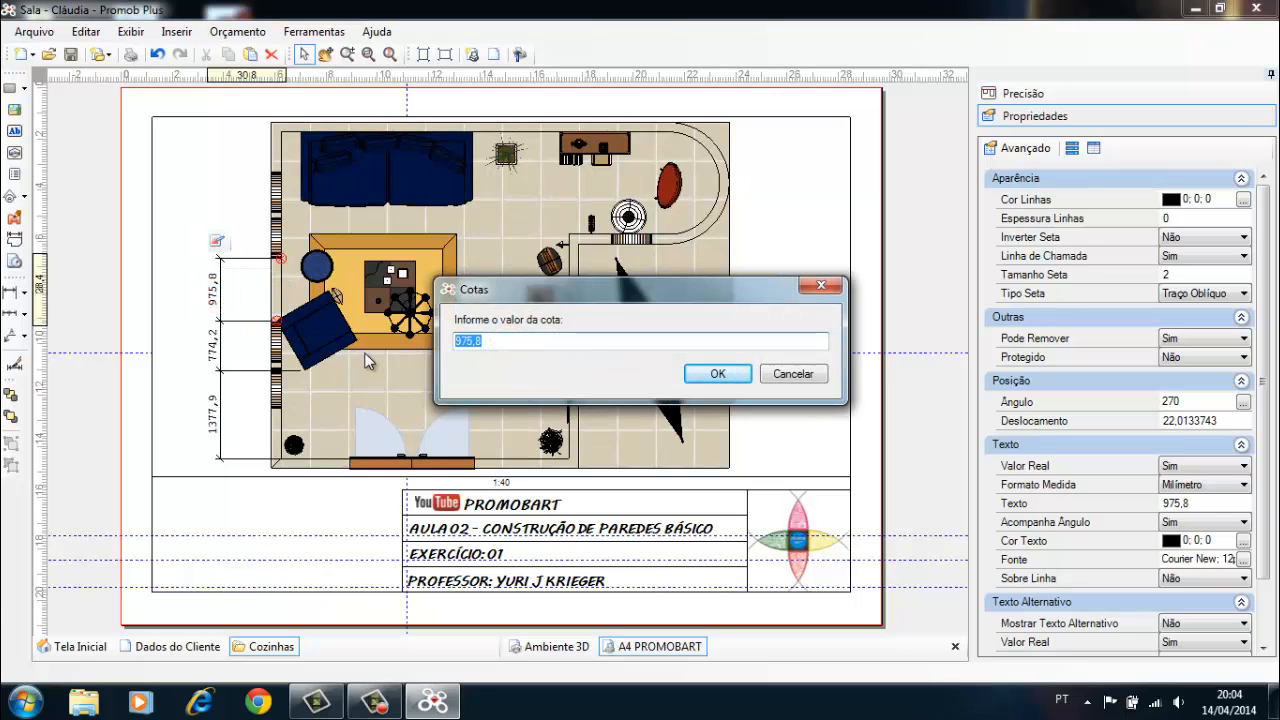
text(950)
key(Return)
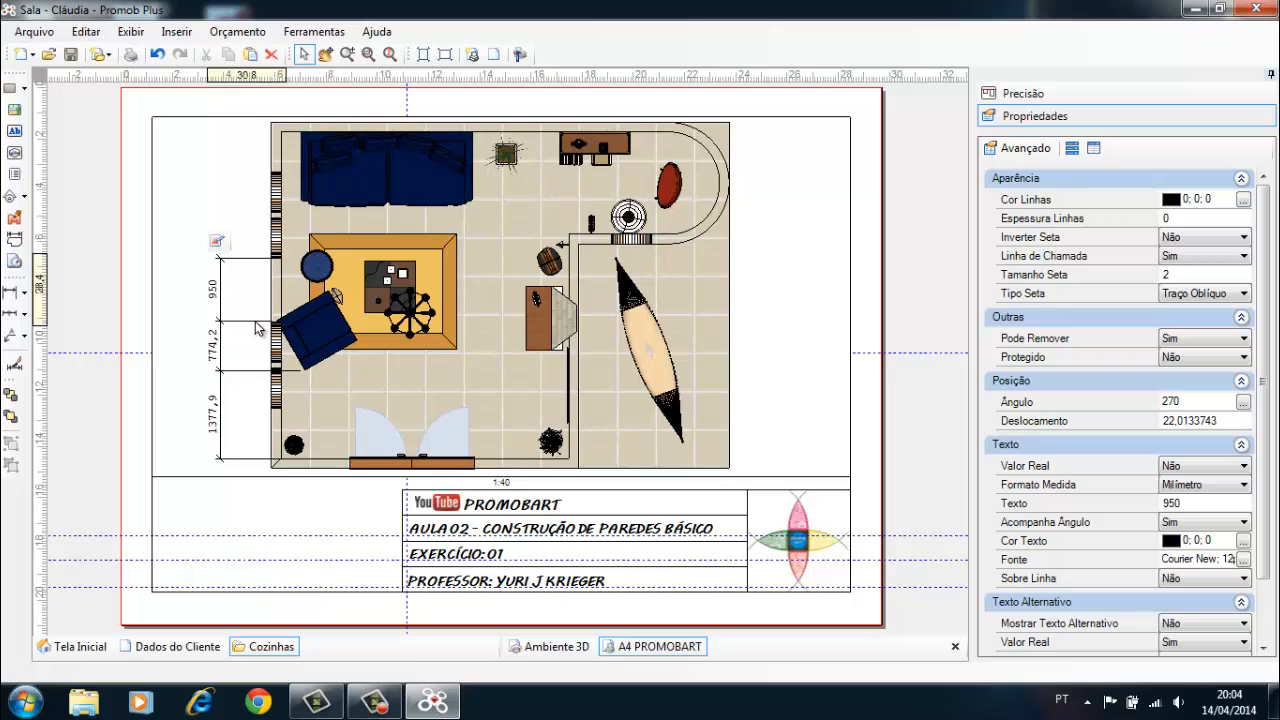
Step: Add an aligned dimension (Cota Alinhada) from the armchair's lower corner to the double door's left end, placed inside the room
click(24, 293)
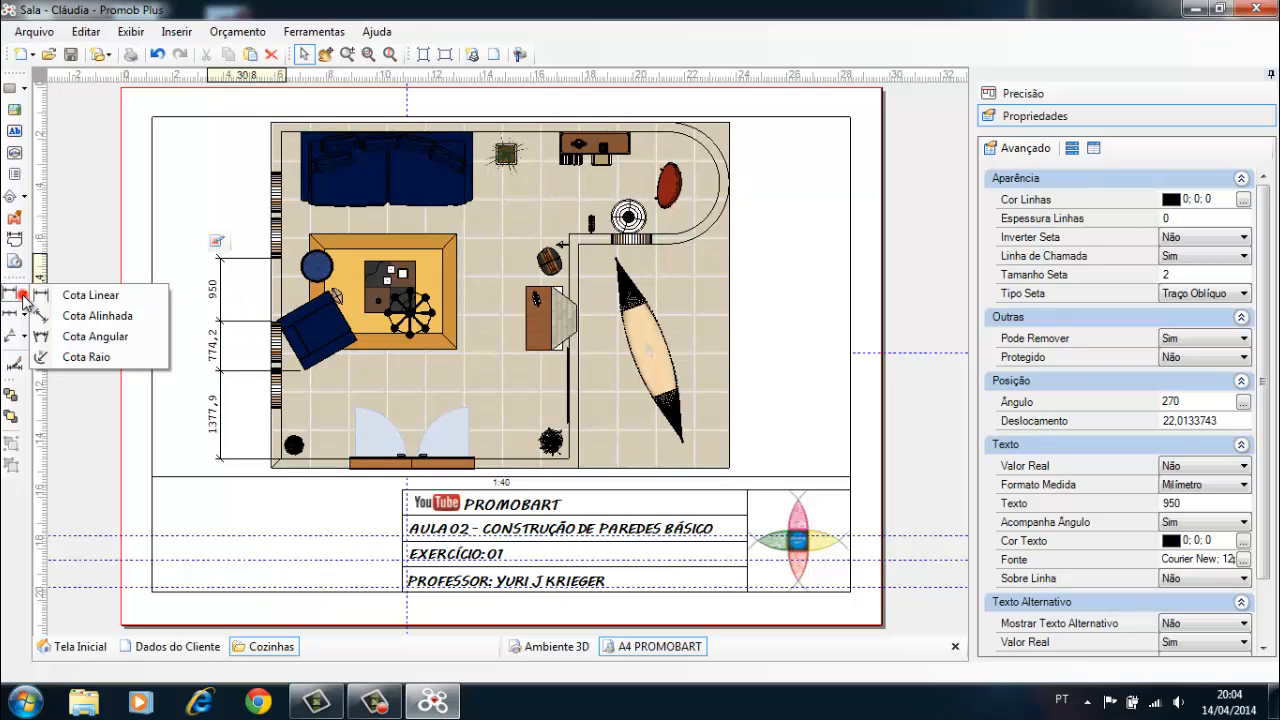
click(128, 314)
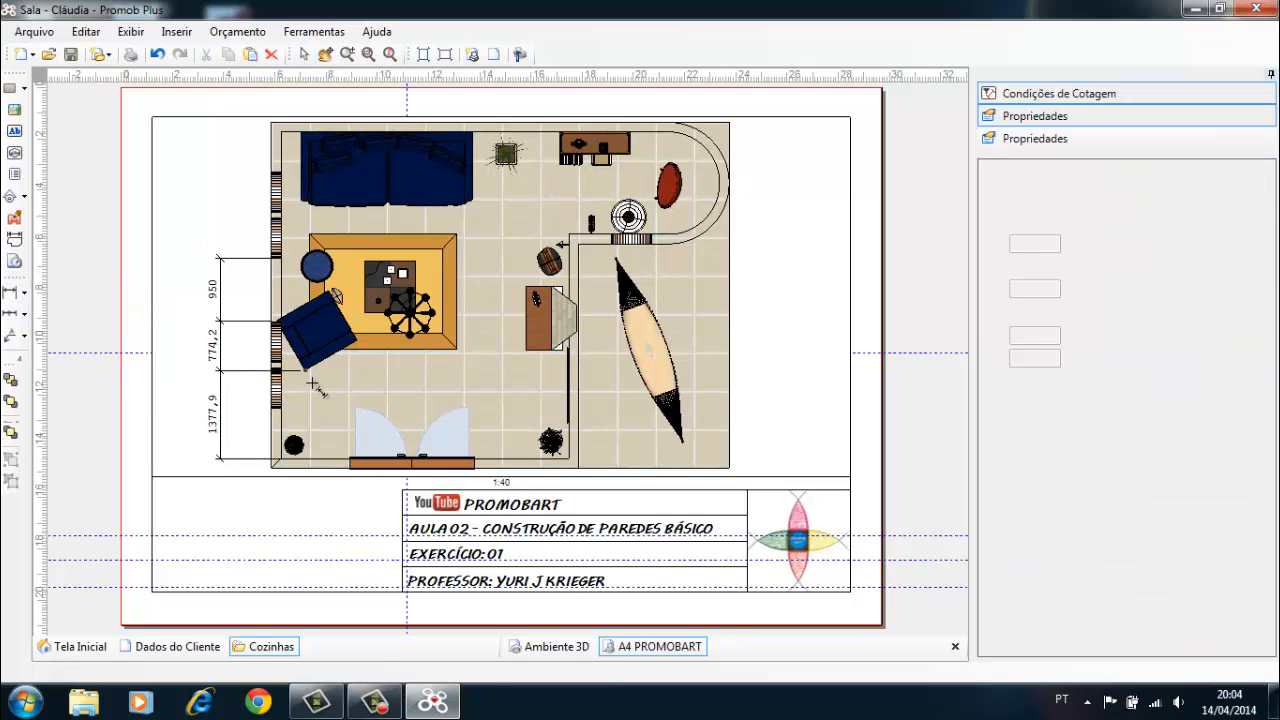
click(306, 371)
click(349, 451)
click(380, 411)
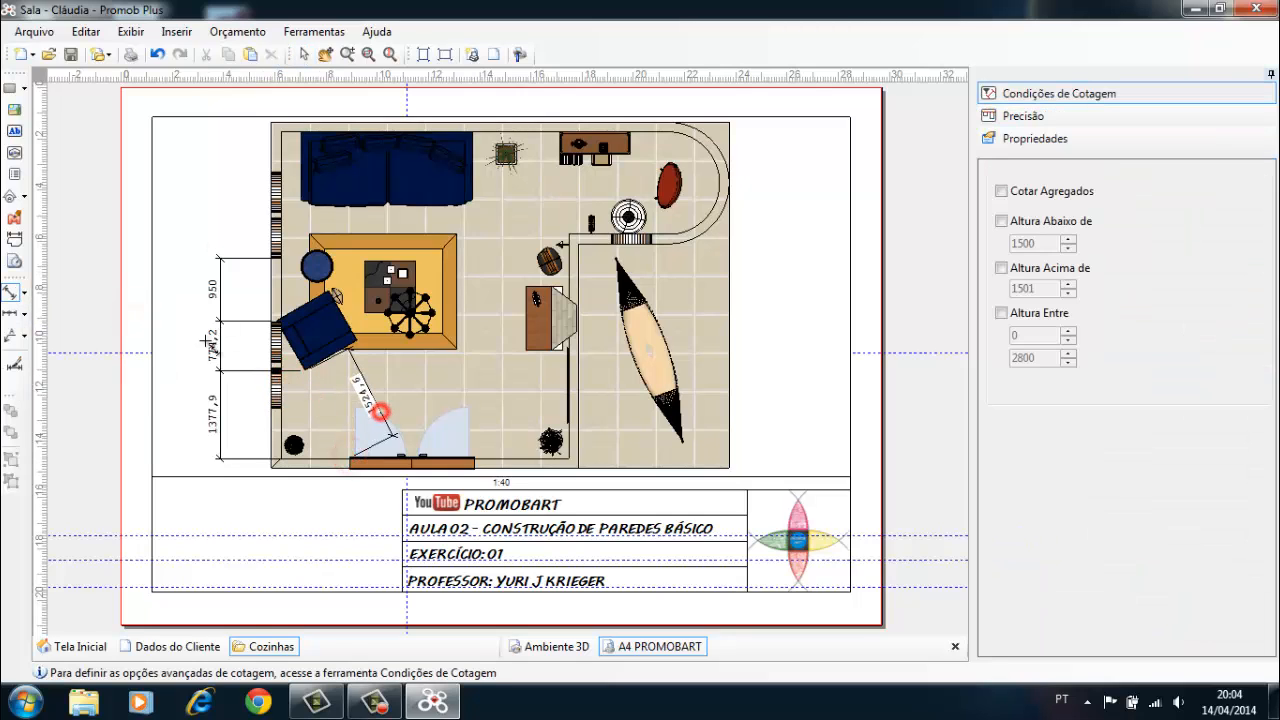
Step: Add an angular dimension (Cota Angular) at the room's lower right corner, from the double door's right end to the fireplace's lower edge
click(25, 293)
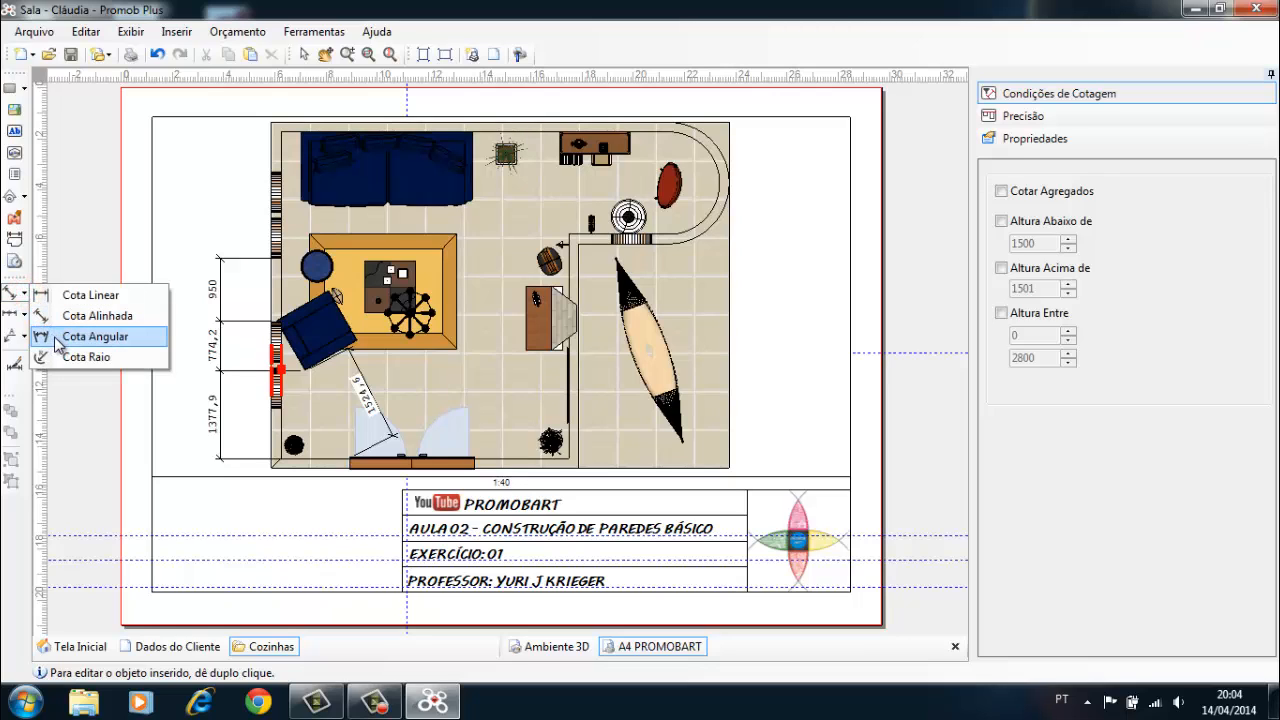
click(56, 341)
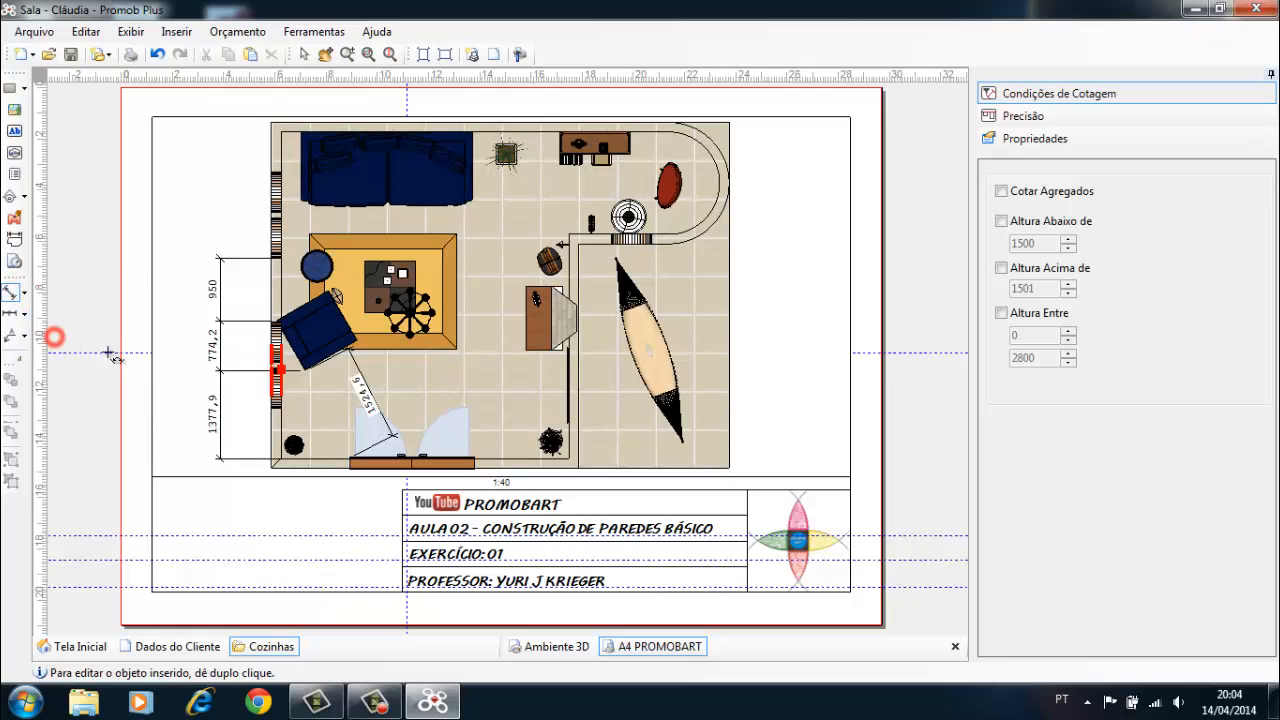
click(476, 458)
click(569, 459)
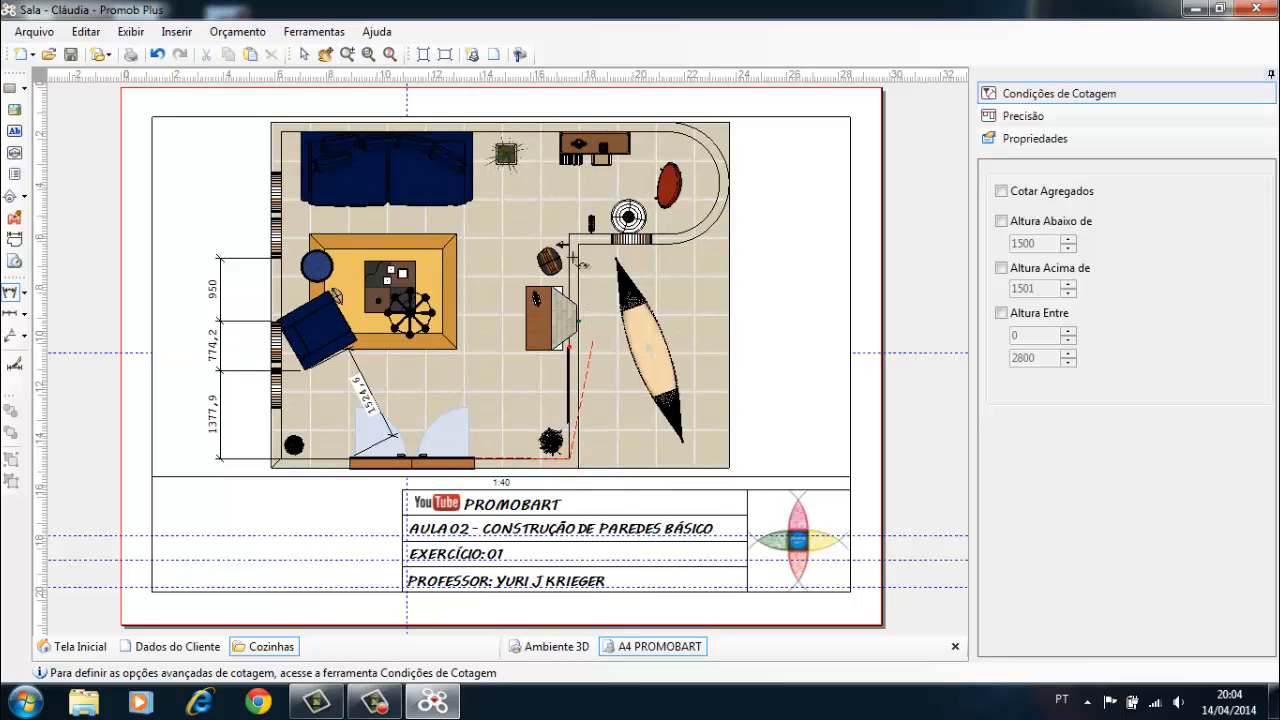
click(563, 351)
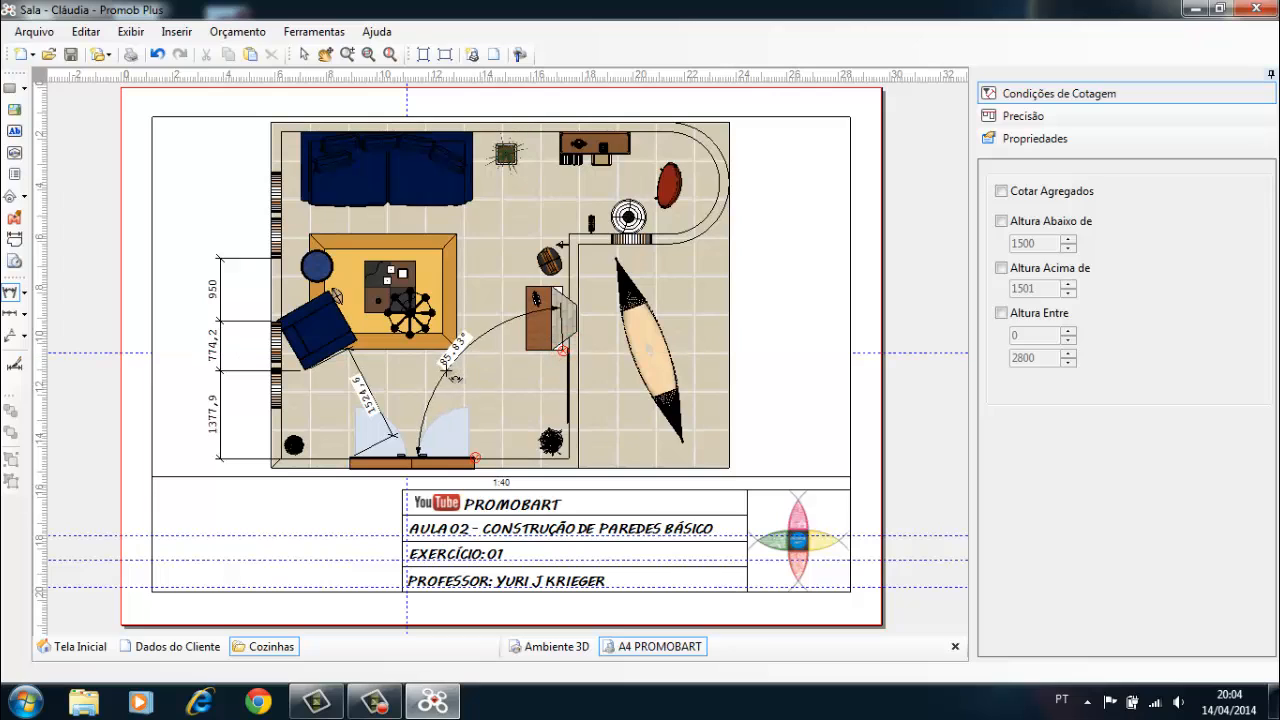
click(491, 350)
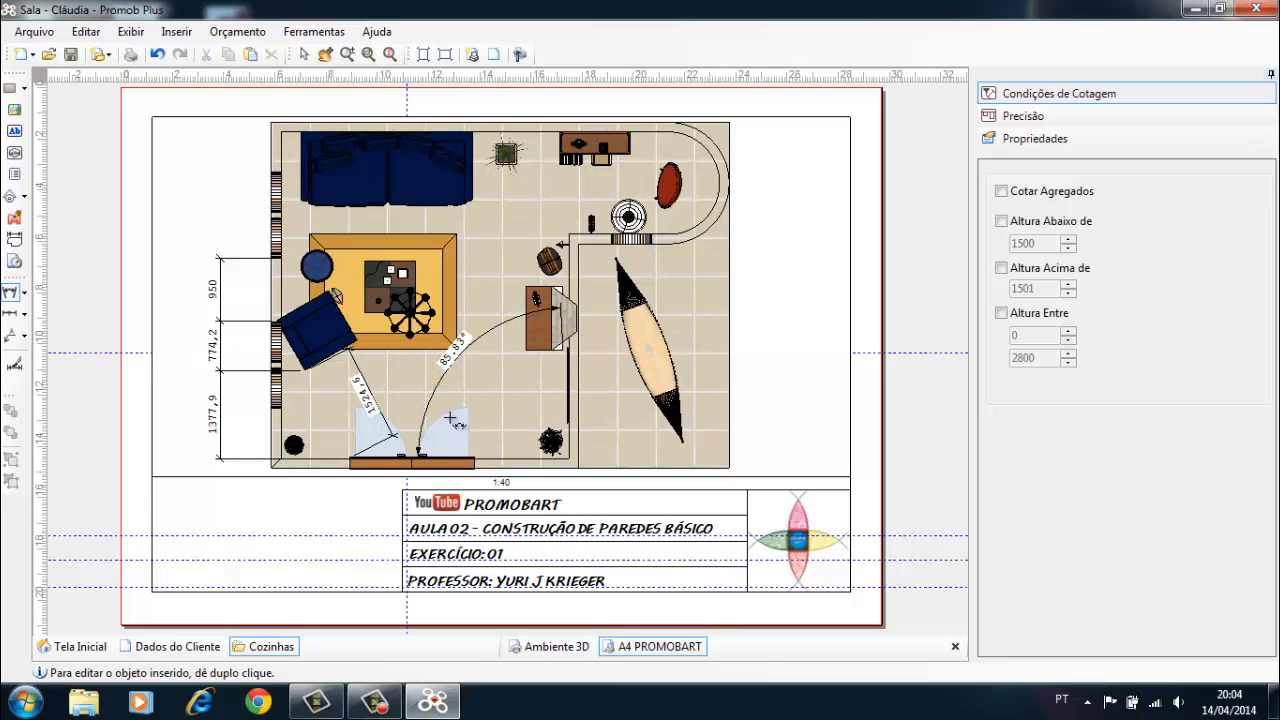
Step: Add a radius dimension (Cota Raio) to the curved wall at the plan's upper right, with its text placed on the curve
click(25, 293)
click(85, 357)
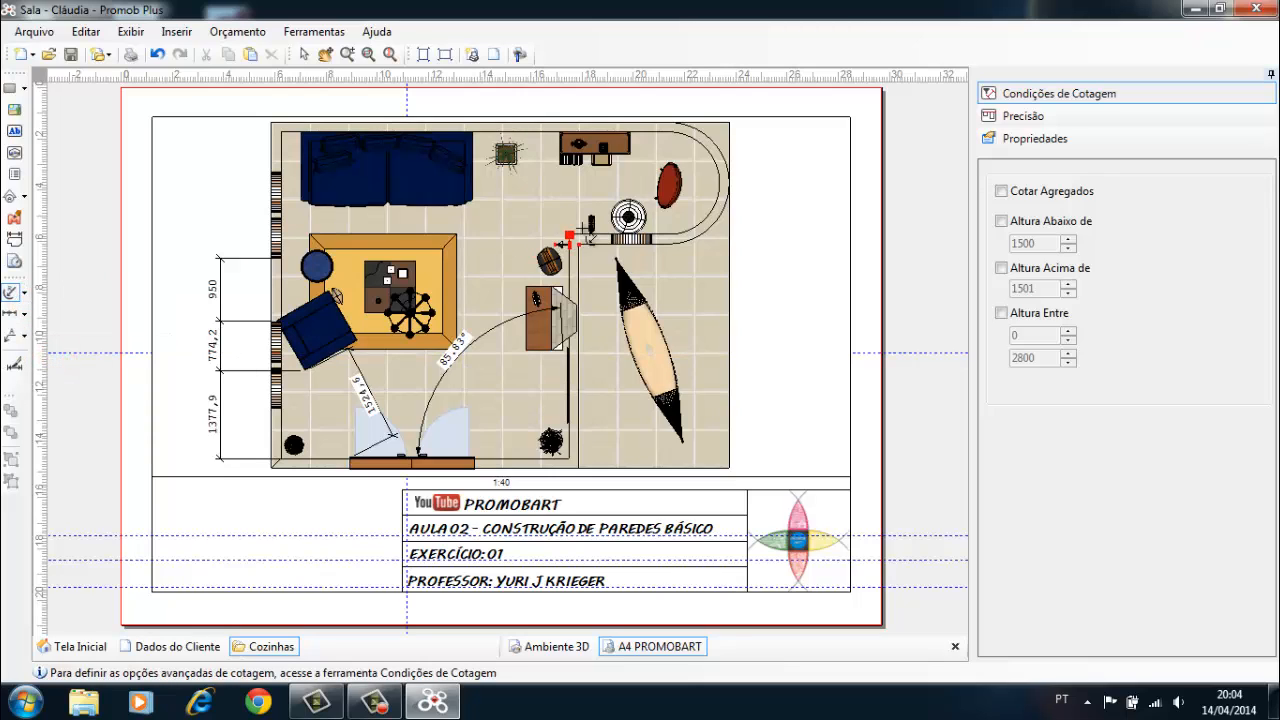
click(668, 234)
click(724, 184)
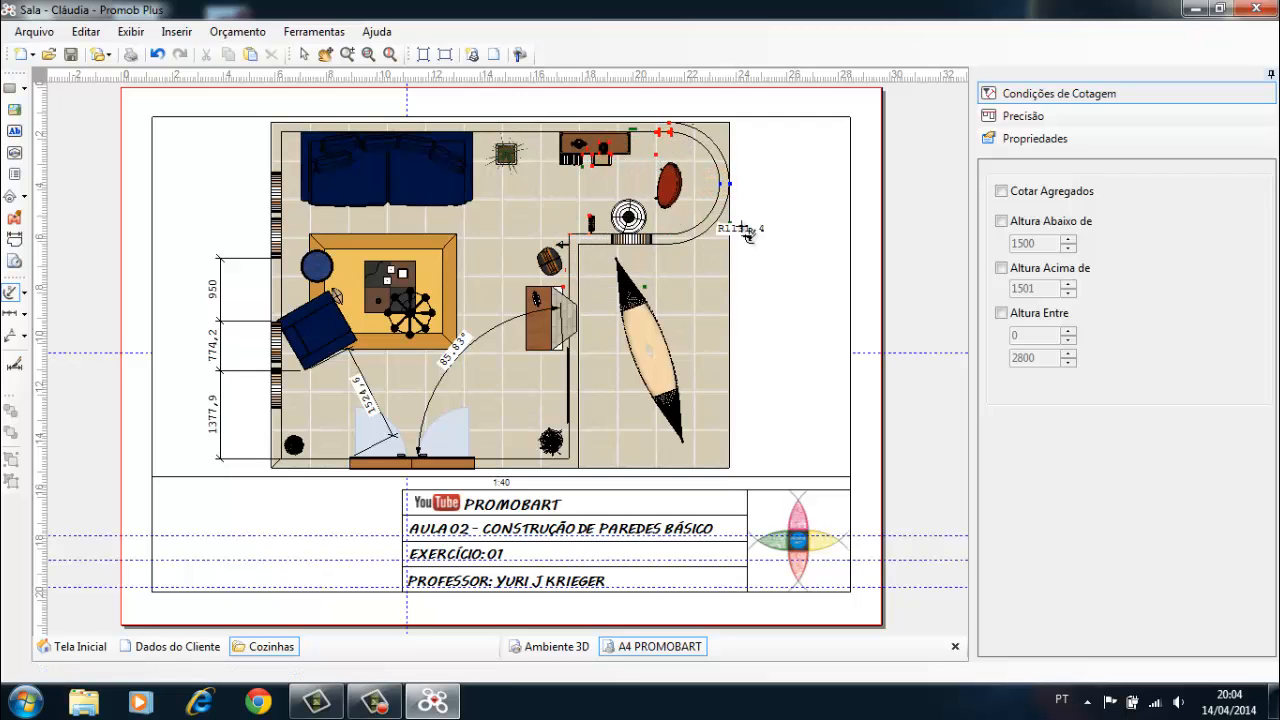
click(712, 157)
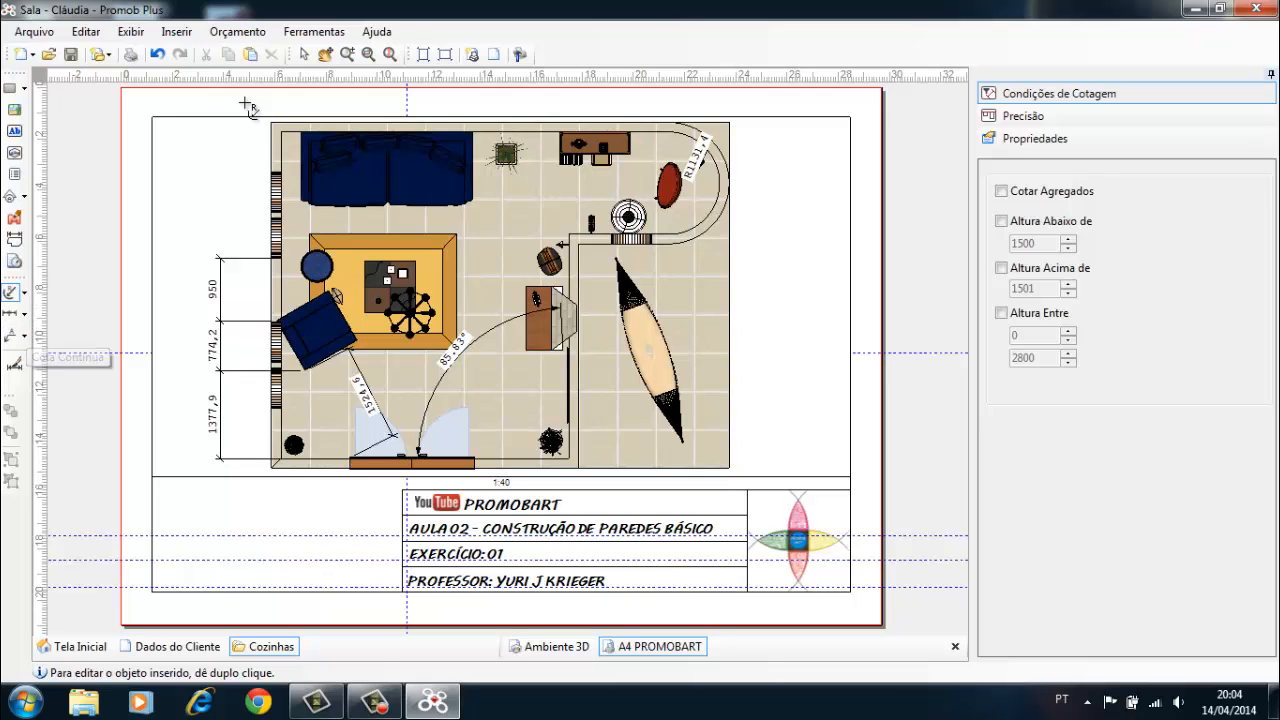
Step: Remove all dimensions from the floor plan viewport
click(303, 54)
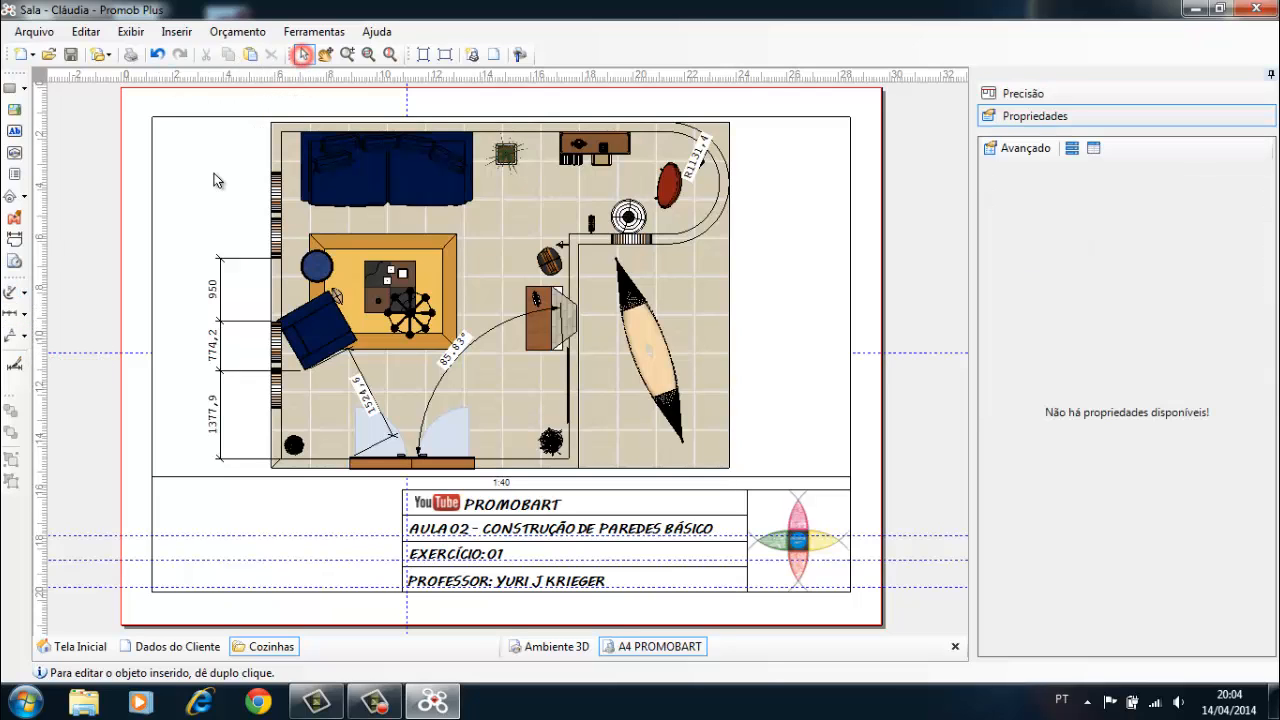
click(221, 158)
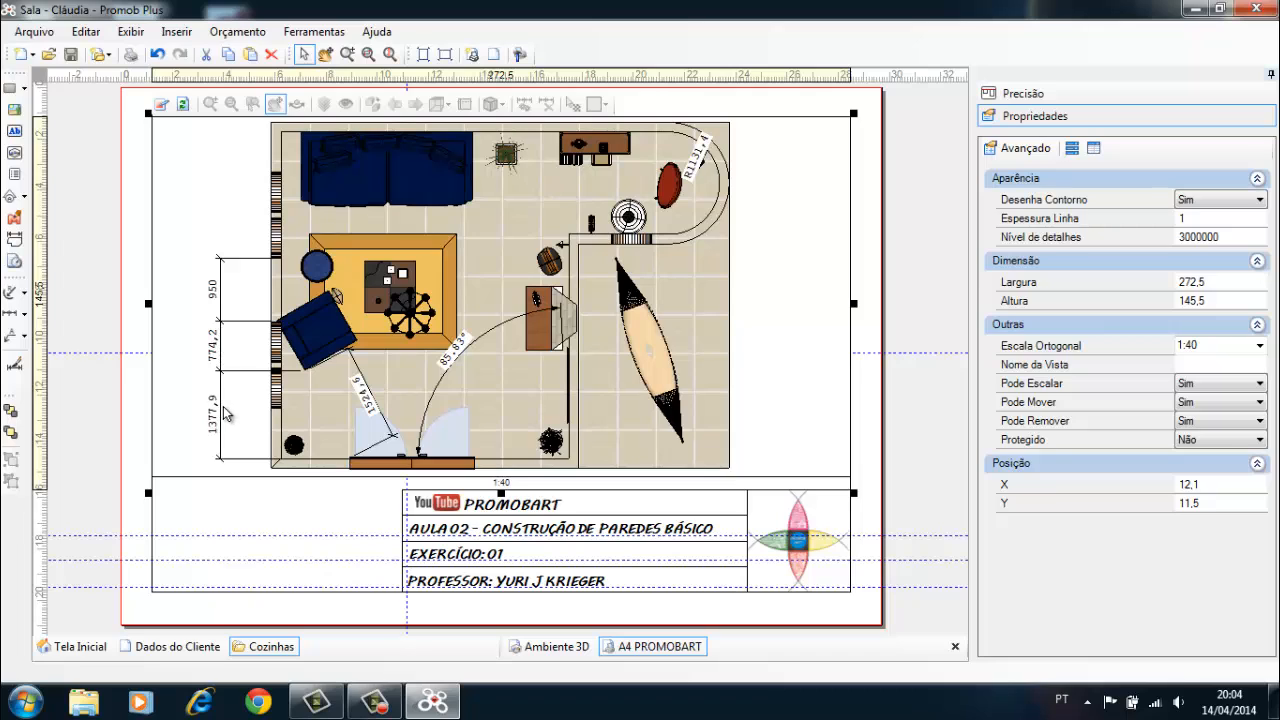
click(161, 106)
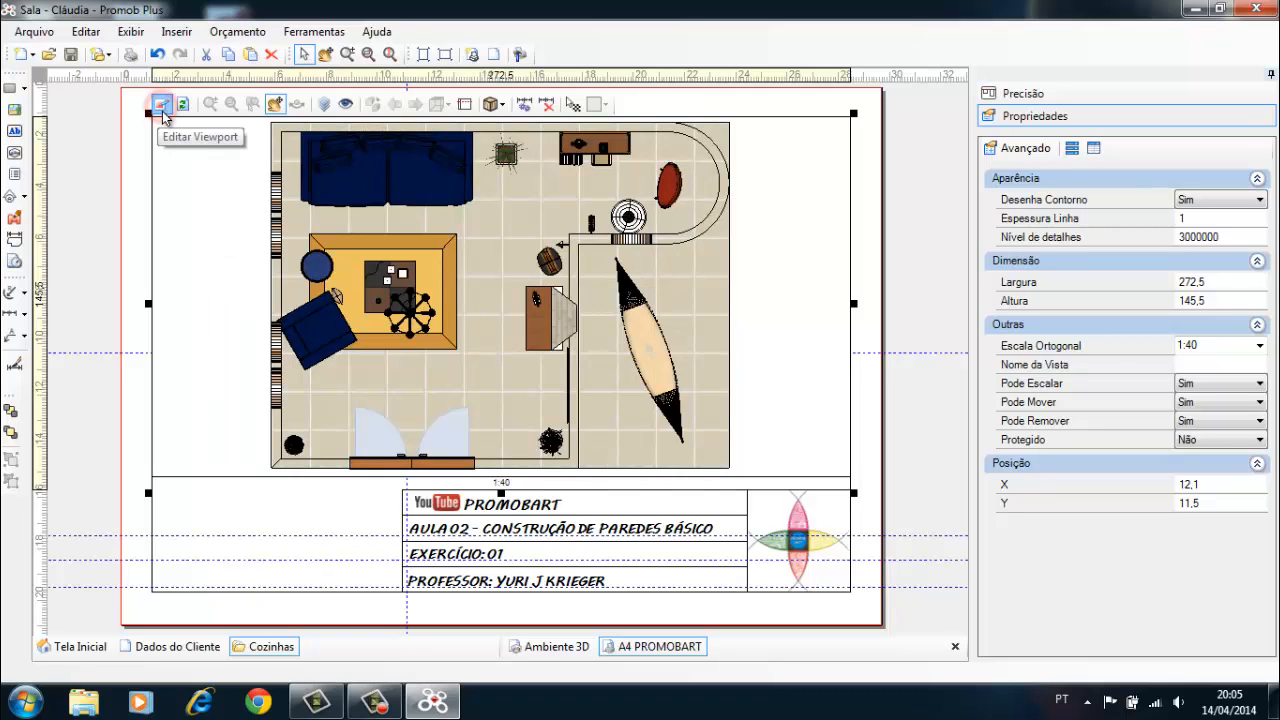
click(547, 105)
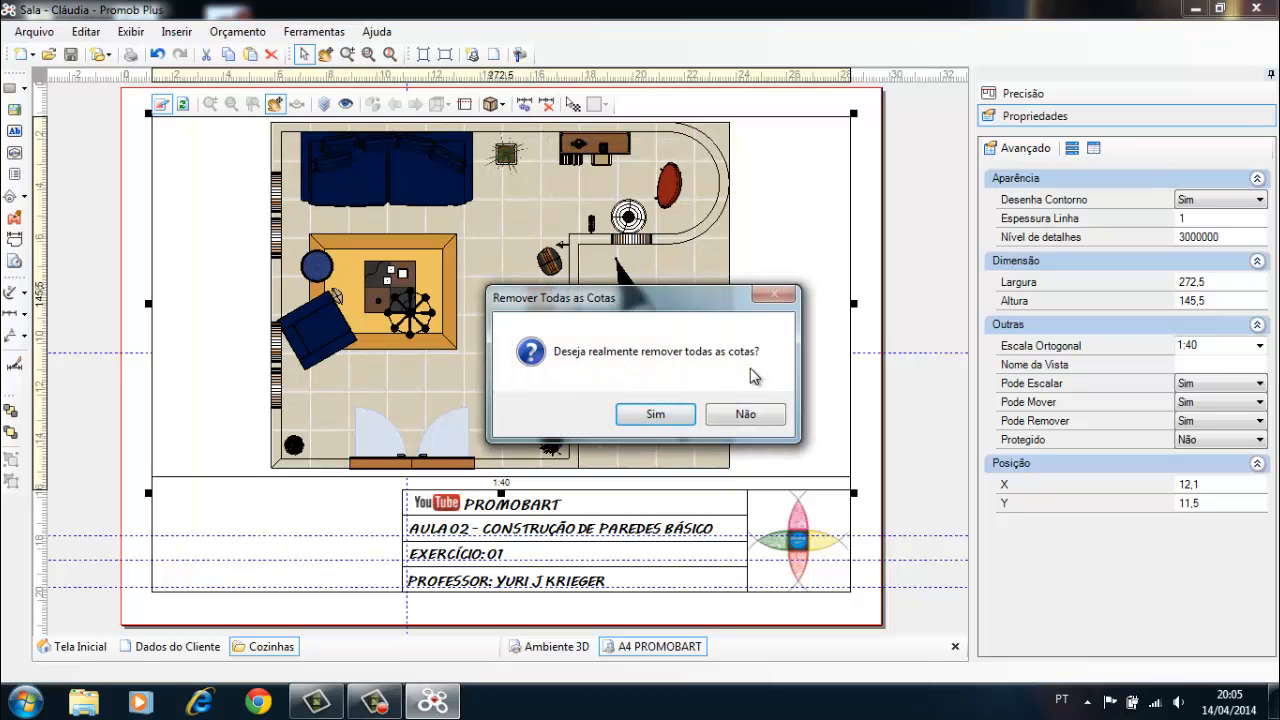
click(655, 414)
click(100, 180)
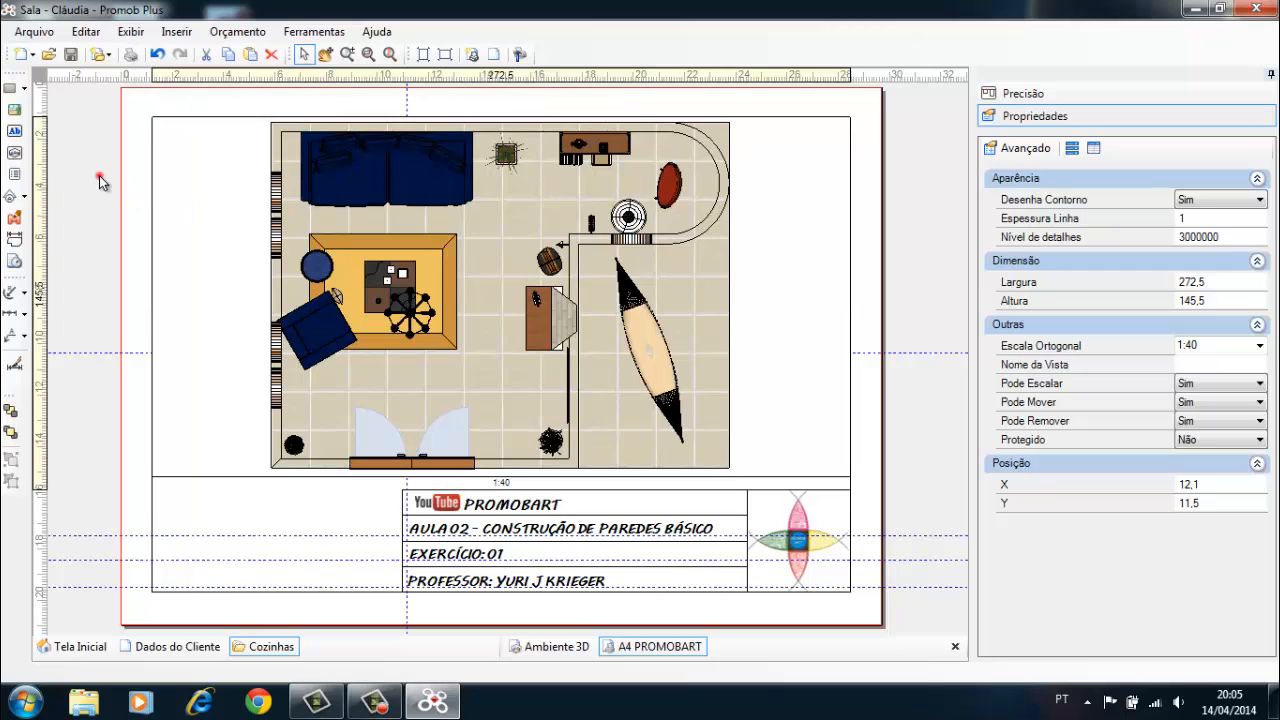
Step: Add a continuous dimension (Cota Contínua) along the left wall through the window ends and the armchair's lower corner, placed outside the wall
click(26, 313)
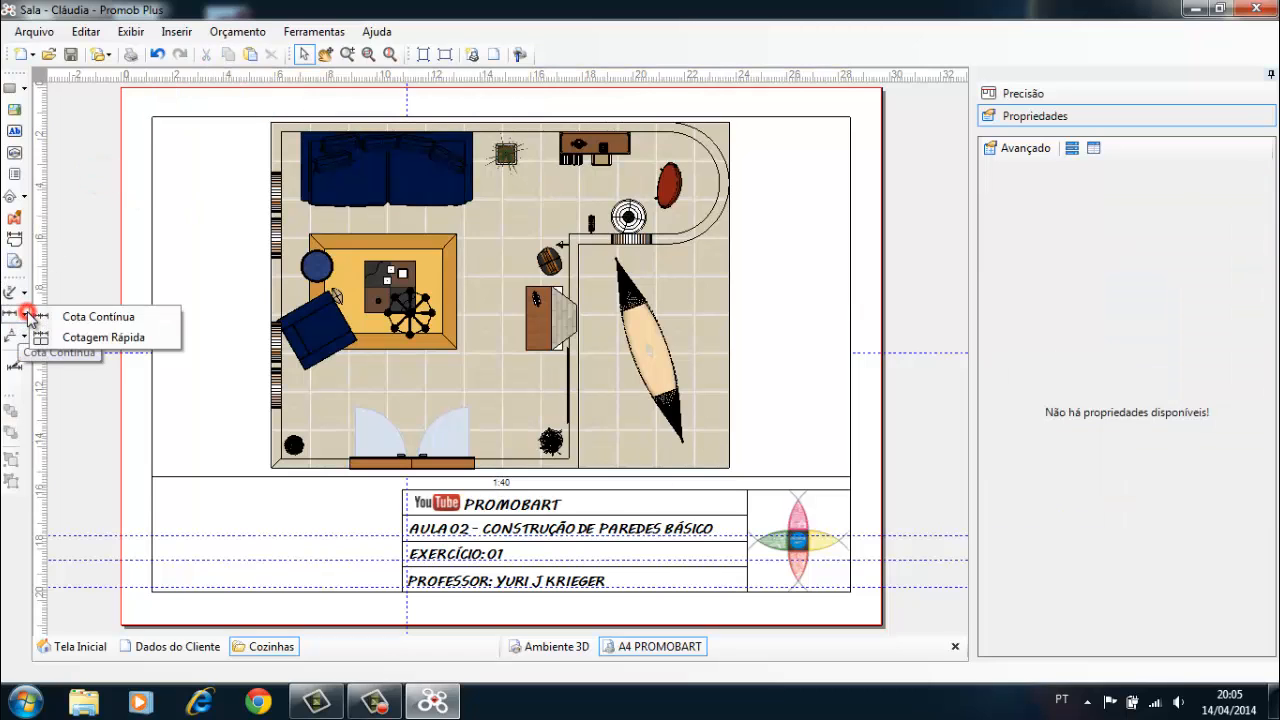
click(97, 318)
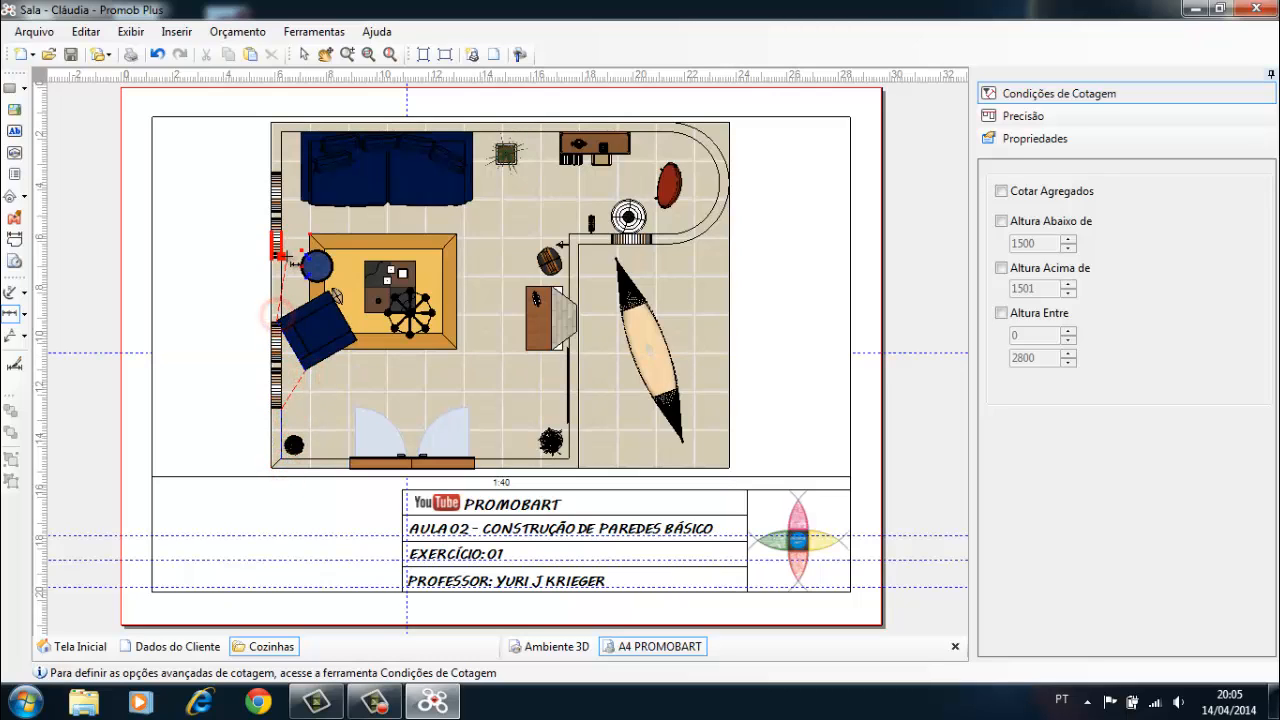
click(283, 168)
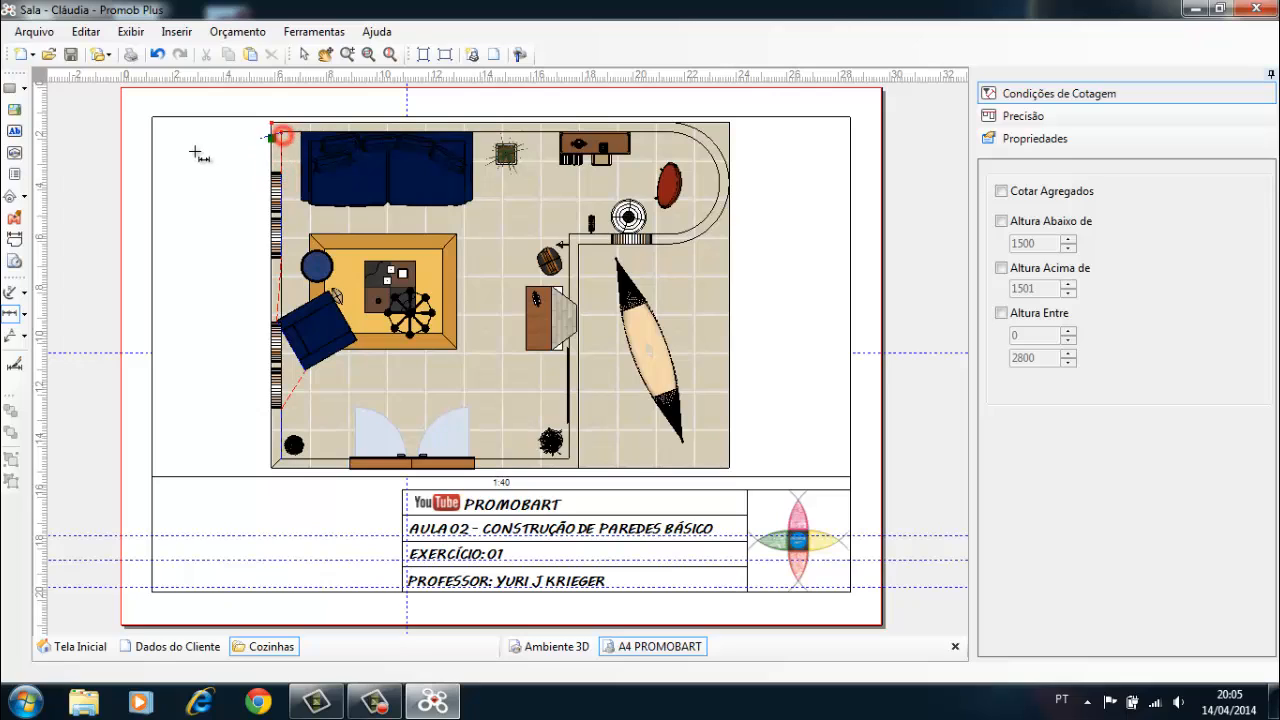
click(216, 155)
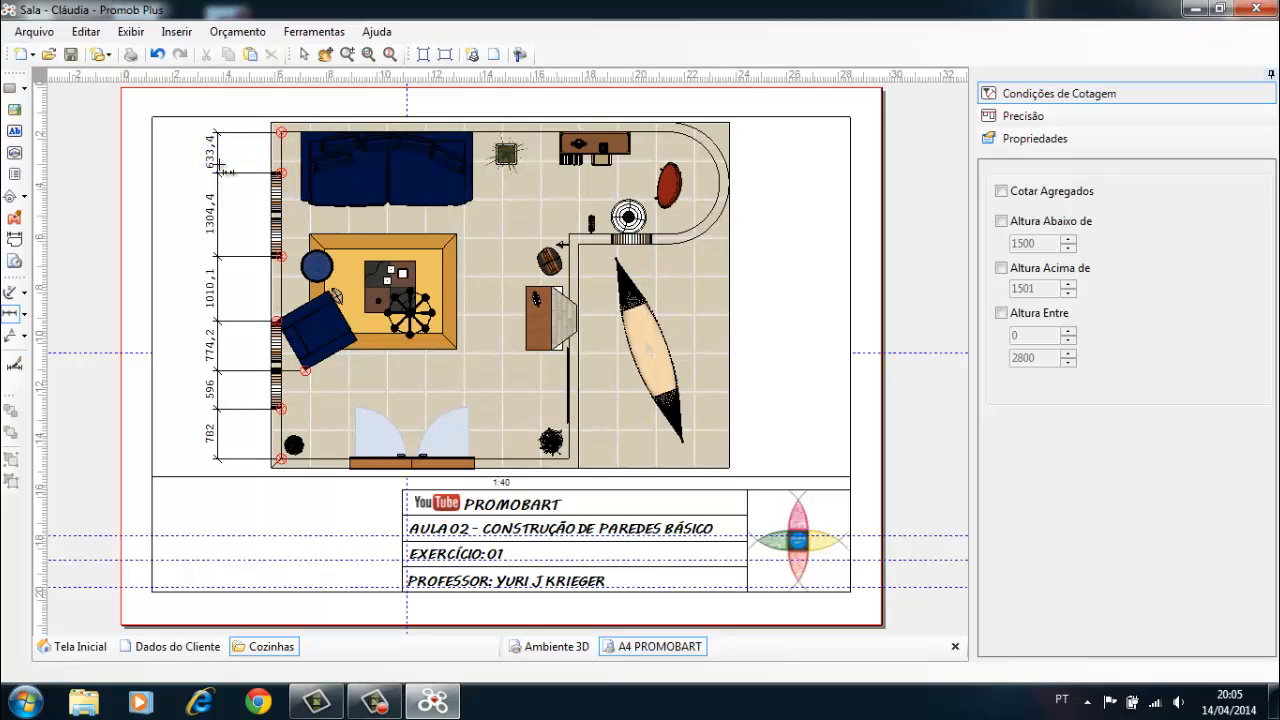
key(Escape)
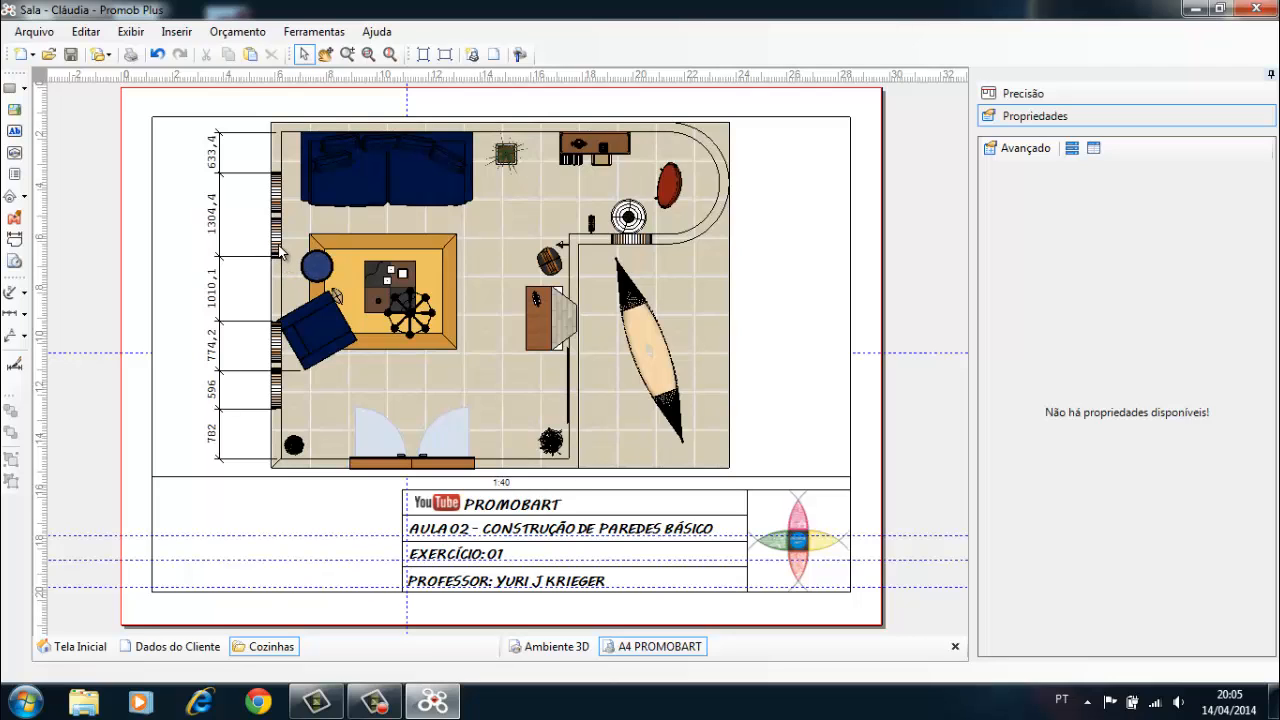
Step: Add quick dimensions (Cotagem Rápida) across the plan's furniture, placing the horizontal chain just above the double door
click(25, 337)
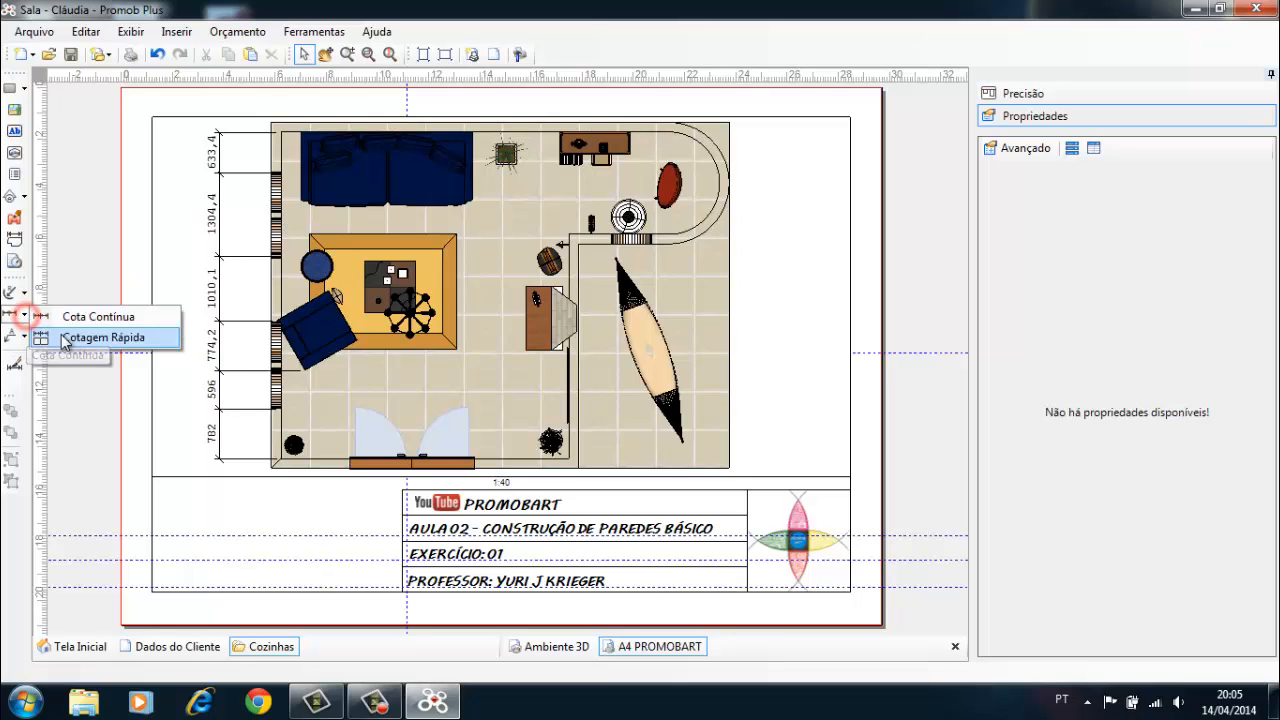
click(80, 340)
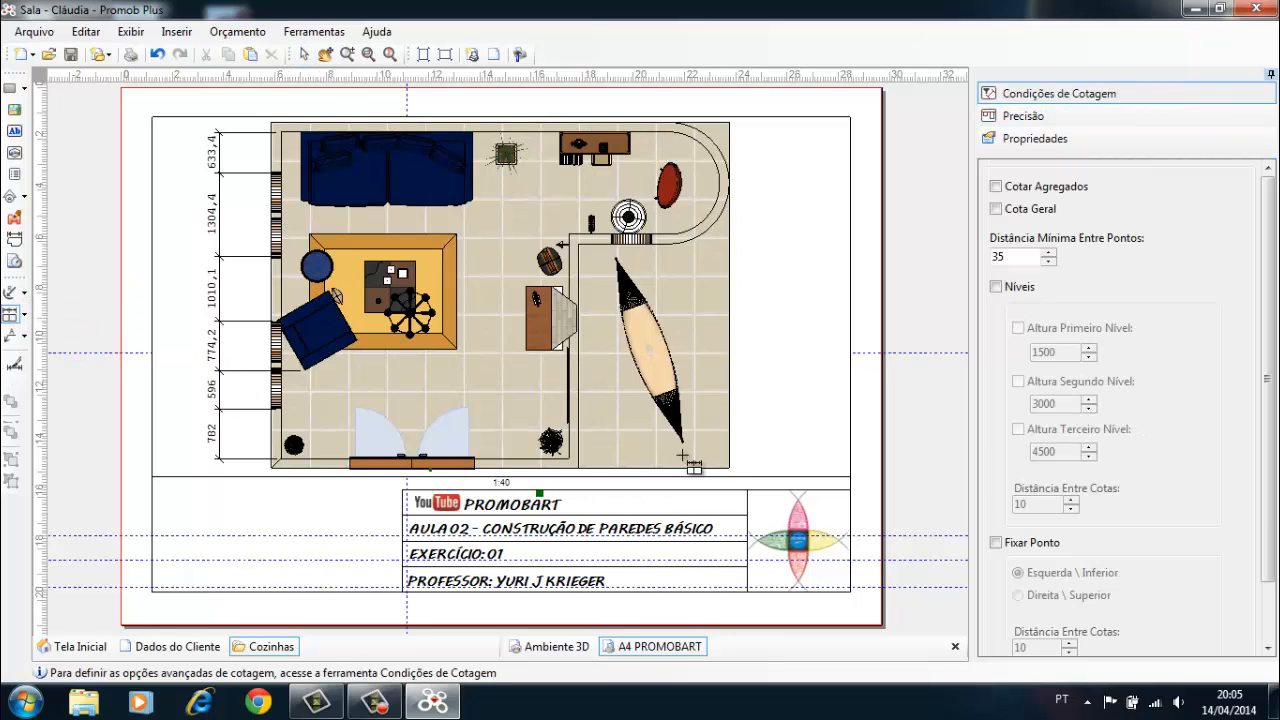
drag(761, 197, 322, 388)
click(450, 418)
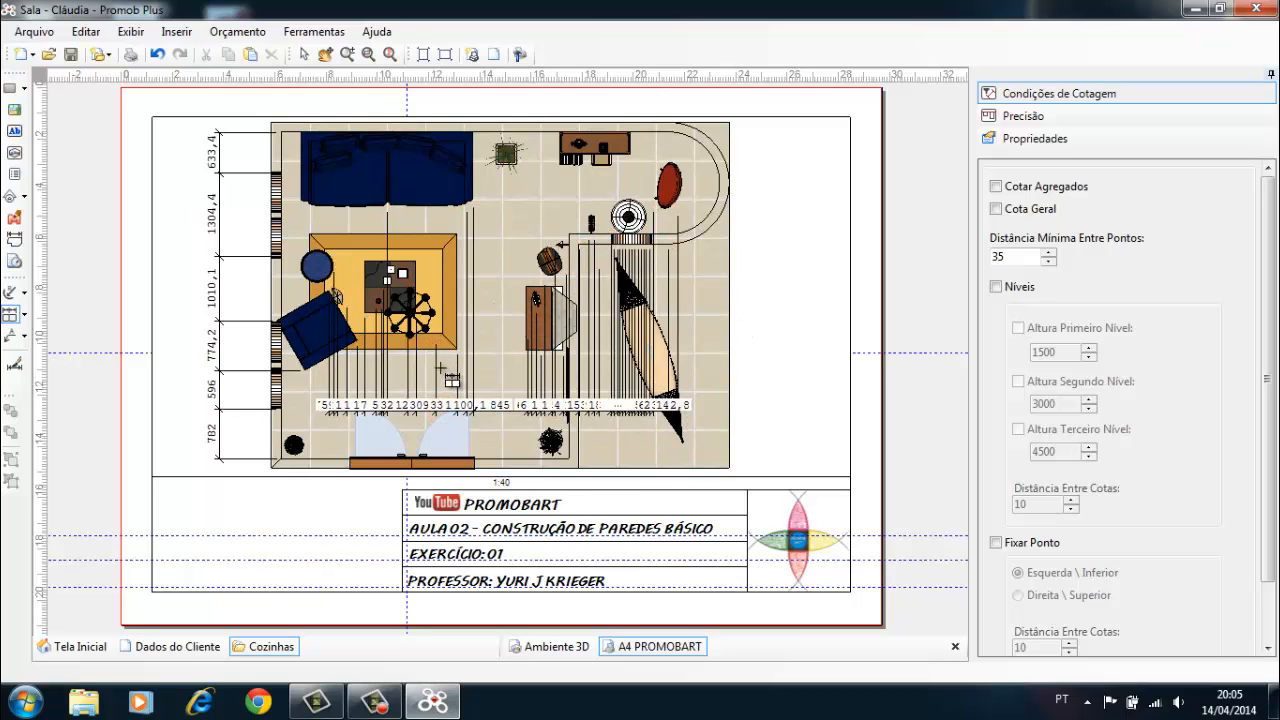
click(305, 57)
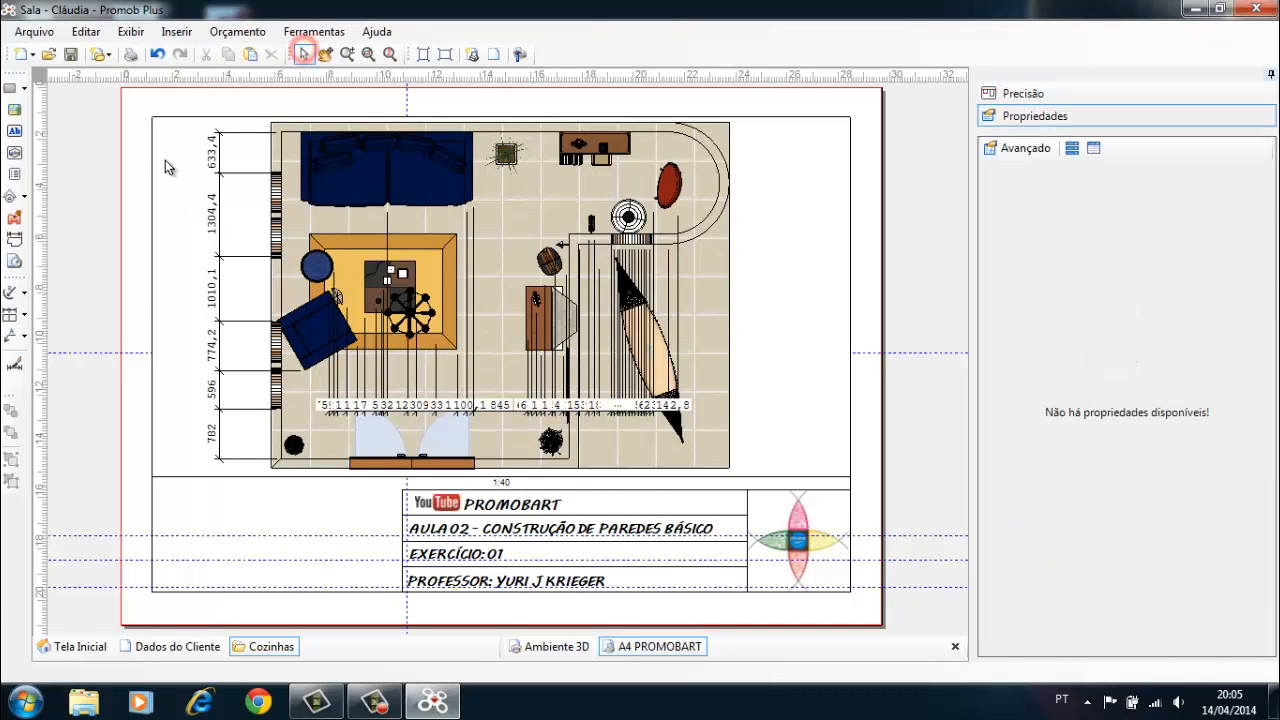
Step: Remove the continuous and quick dimensions from the floor plan viewport
click(163, 162)
click(163, 106)
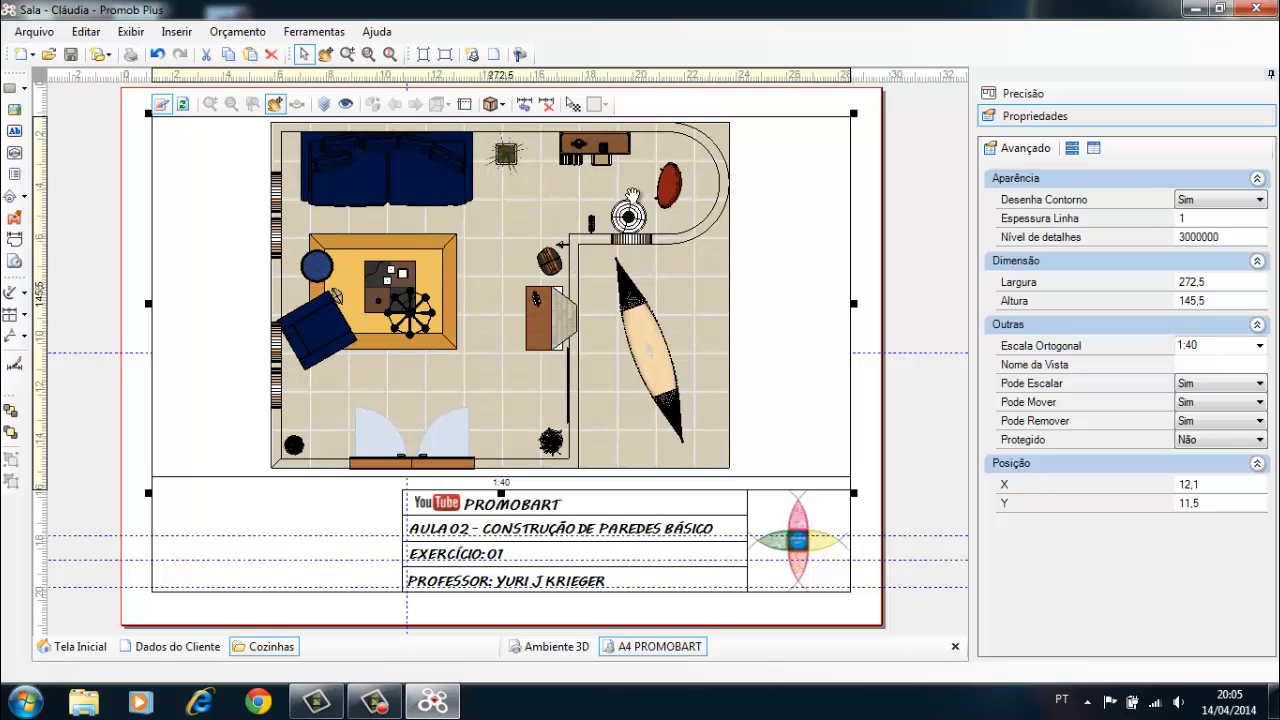
click(547, 104)
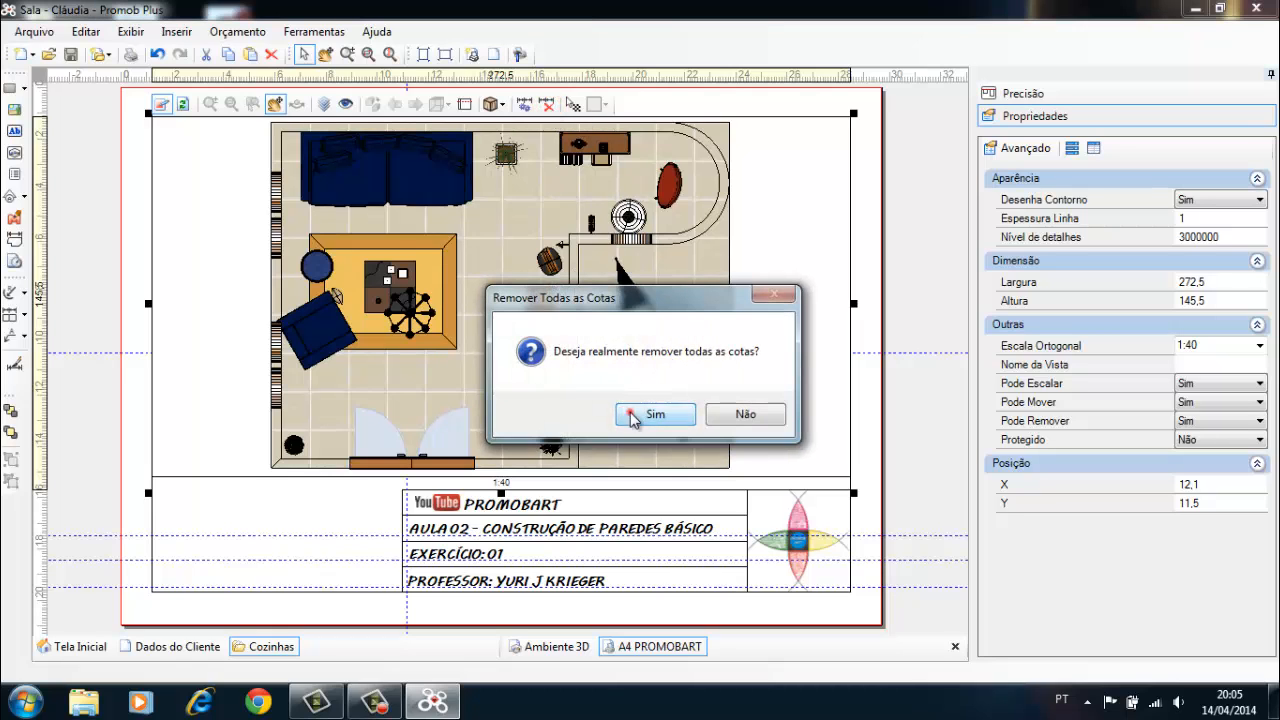
click(632, 412)
key(Escape)
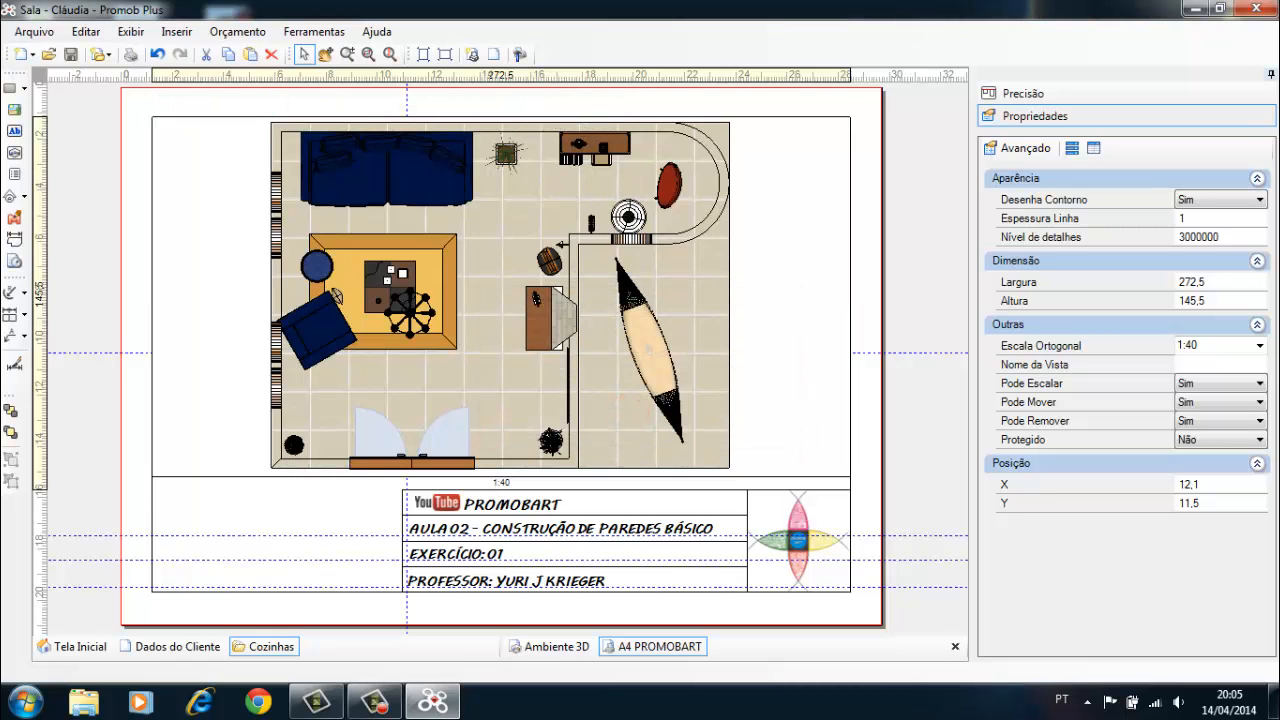
Step: Add a leader note "janela 01 modelo b" pointing to the left wall's lower window, and move its text up between the rug and double door
click(22, 336)
click(53, 342)
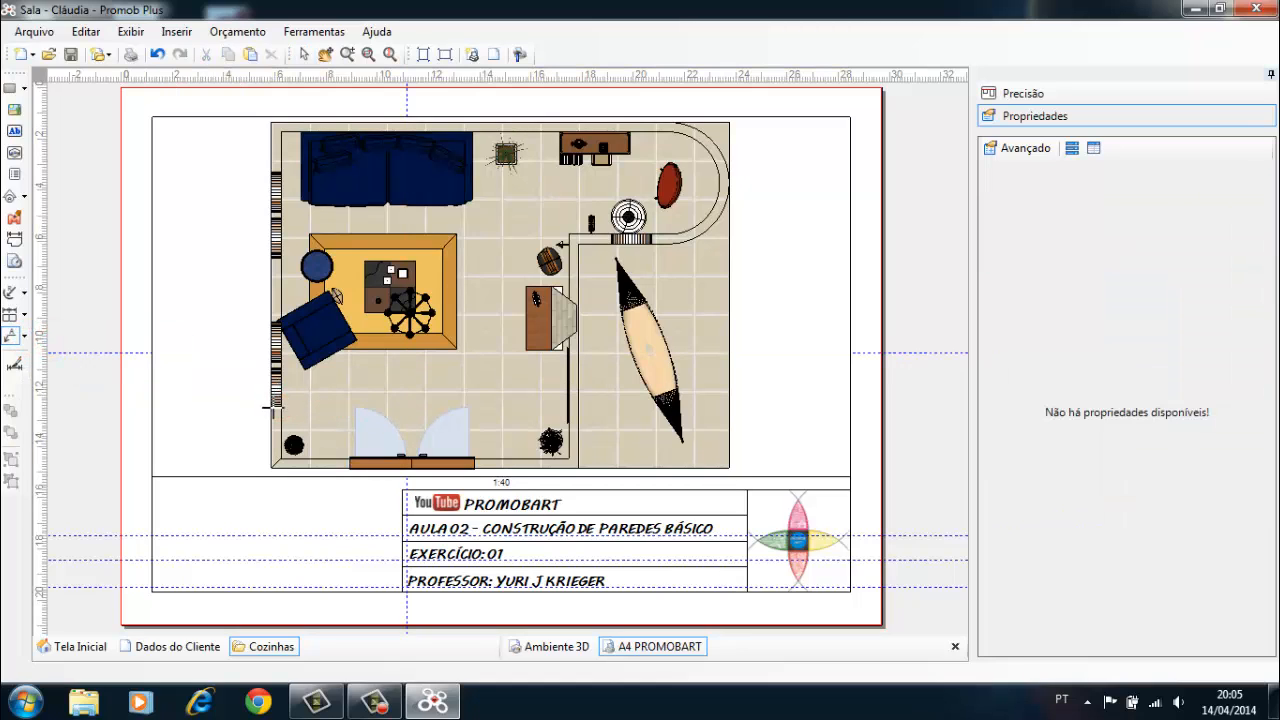
click(391, 407)
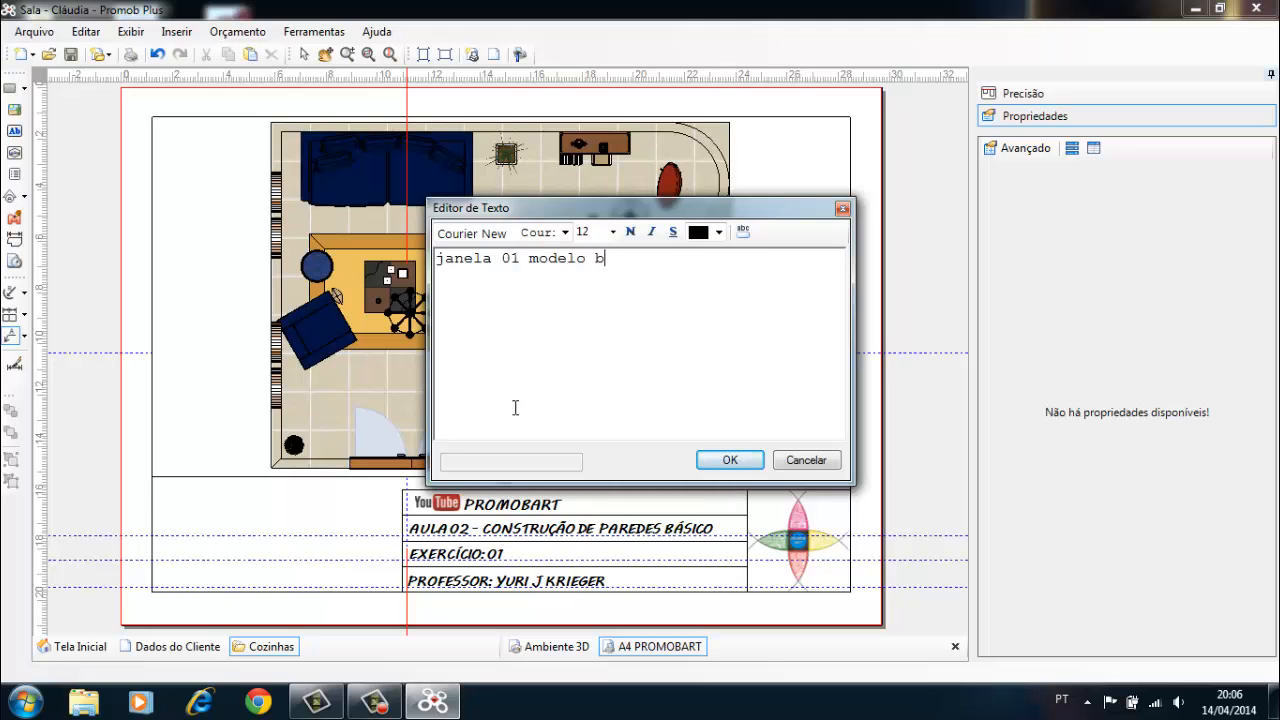
click(729, 459)
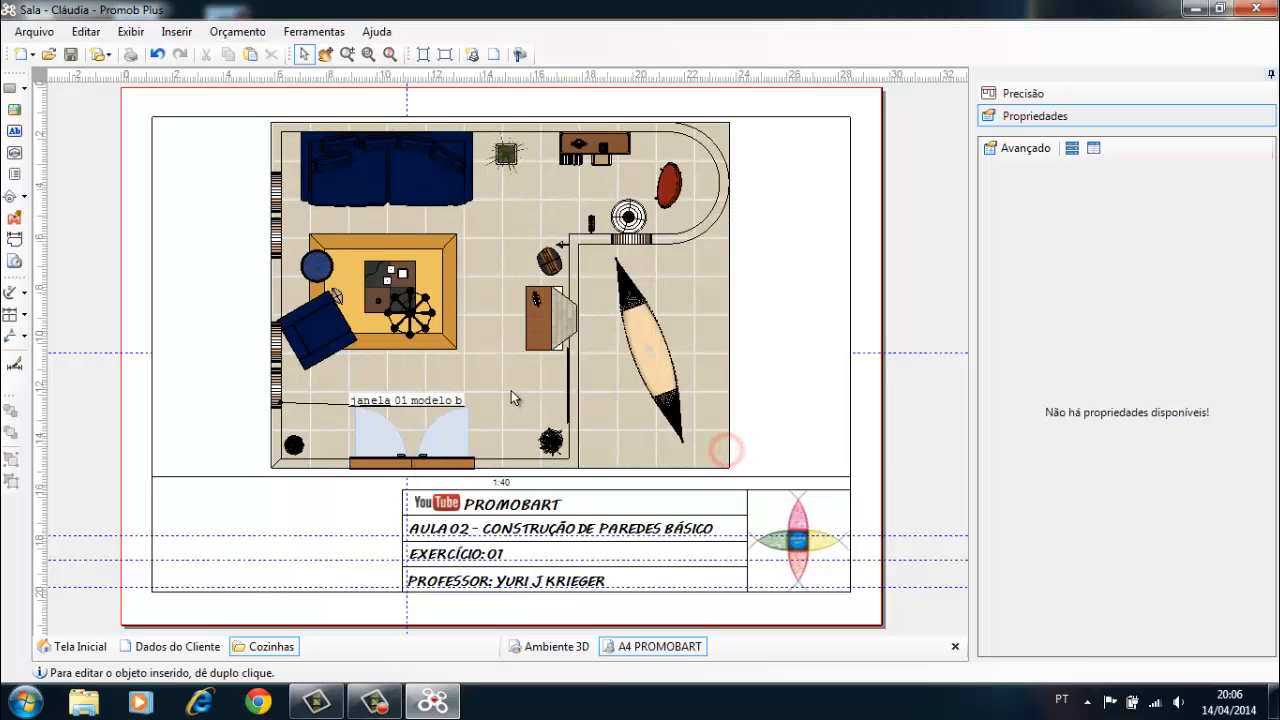
click(398, 401)
drag(420, 396, 460, 375)
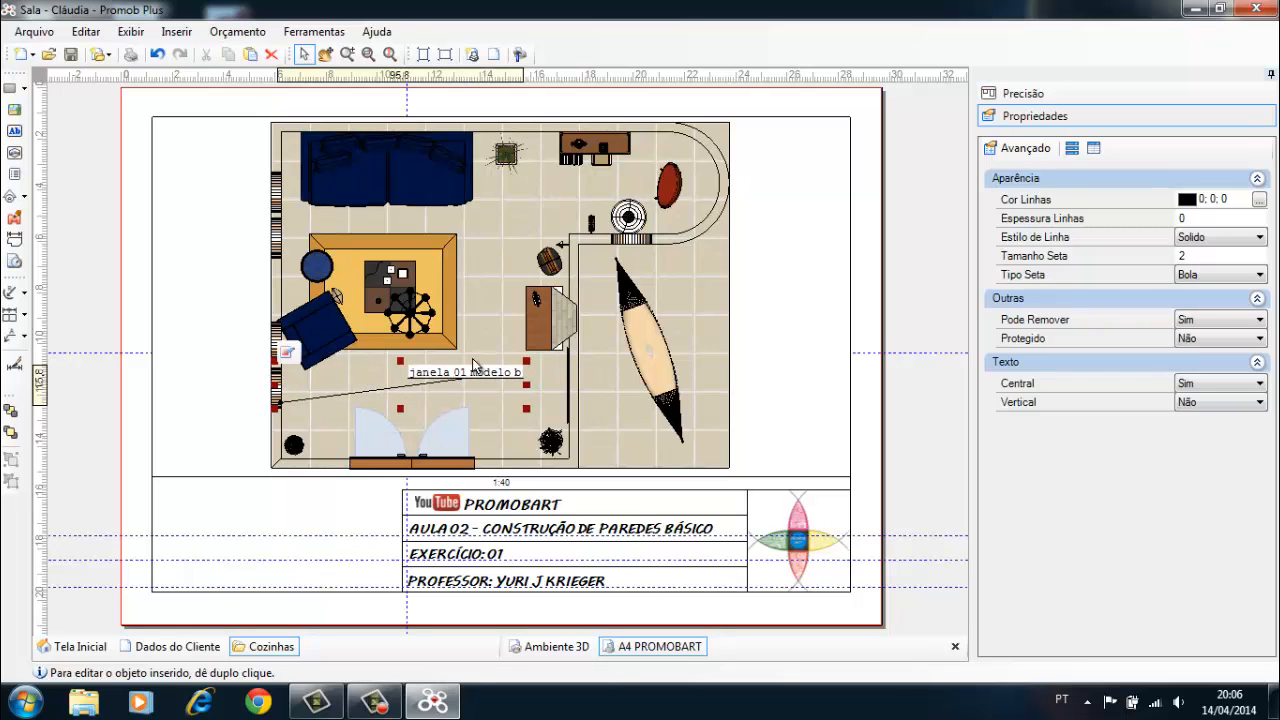
Step: Open the leader note's text for editing without changing it, and delete the note from the plan
double_click(474, 368)
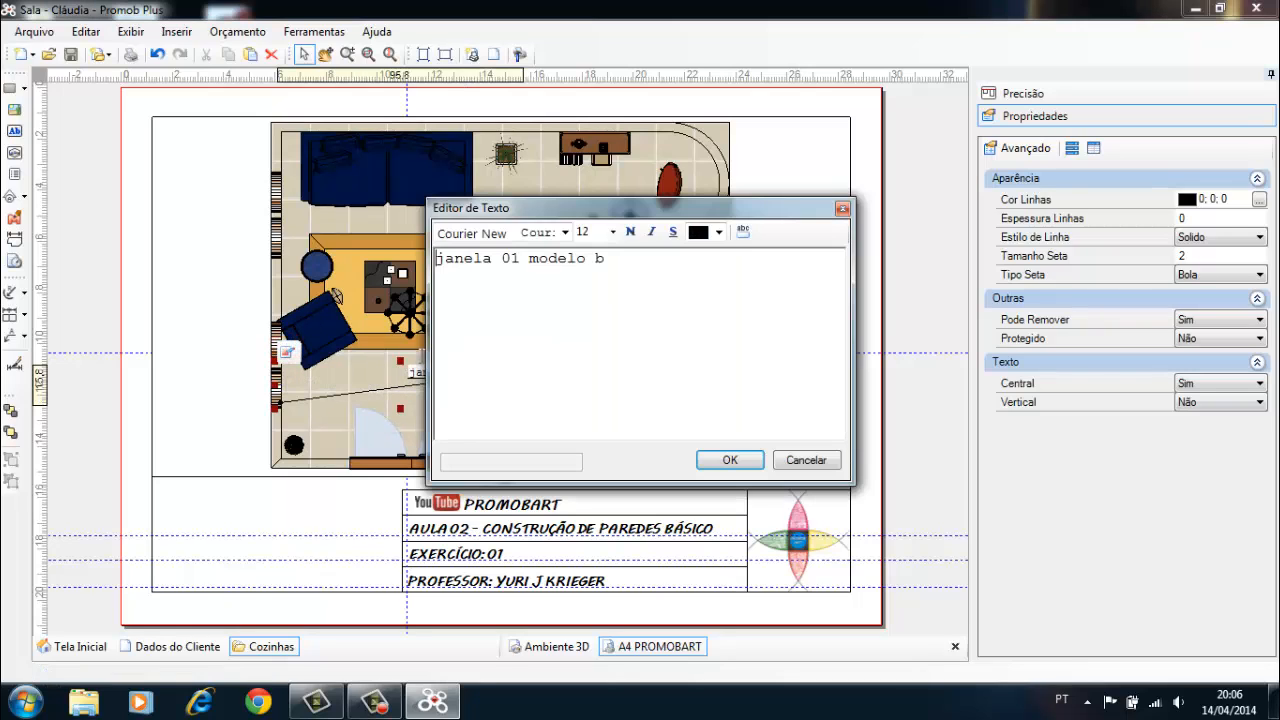
click(804, 460)
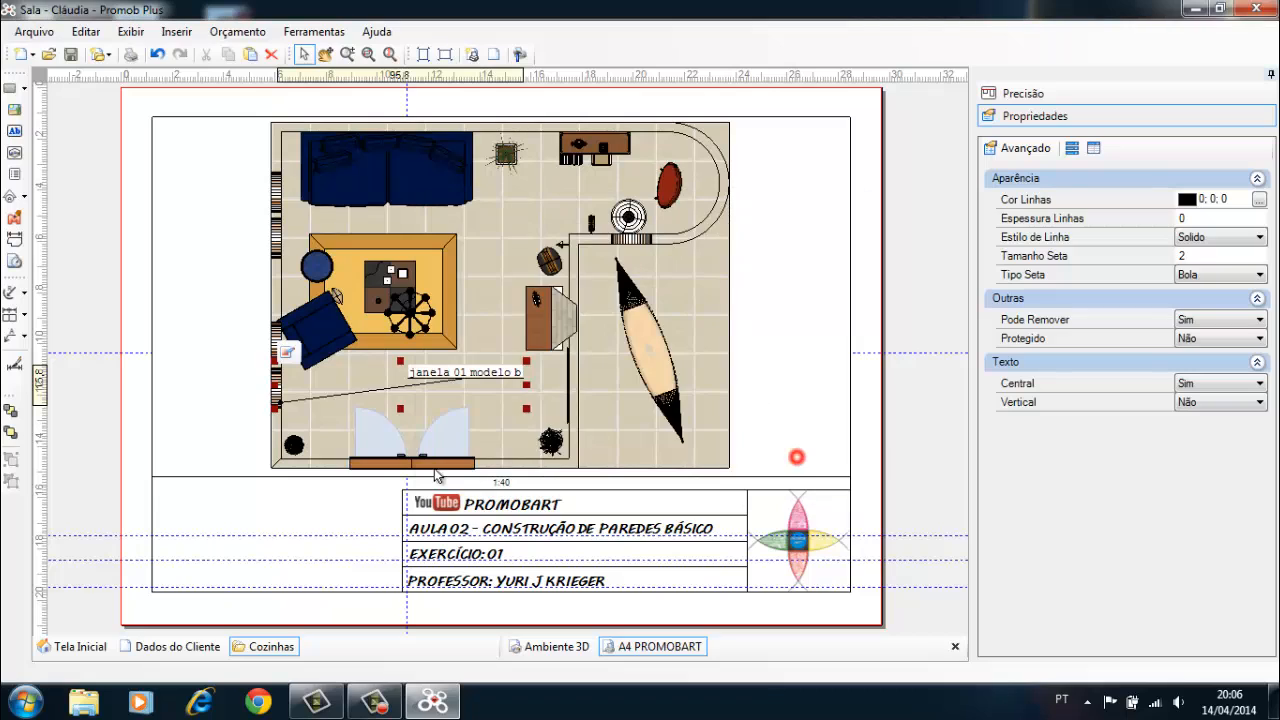
click(351, 398)
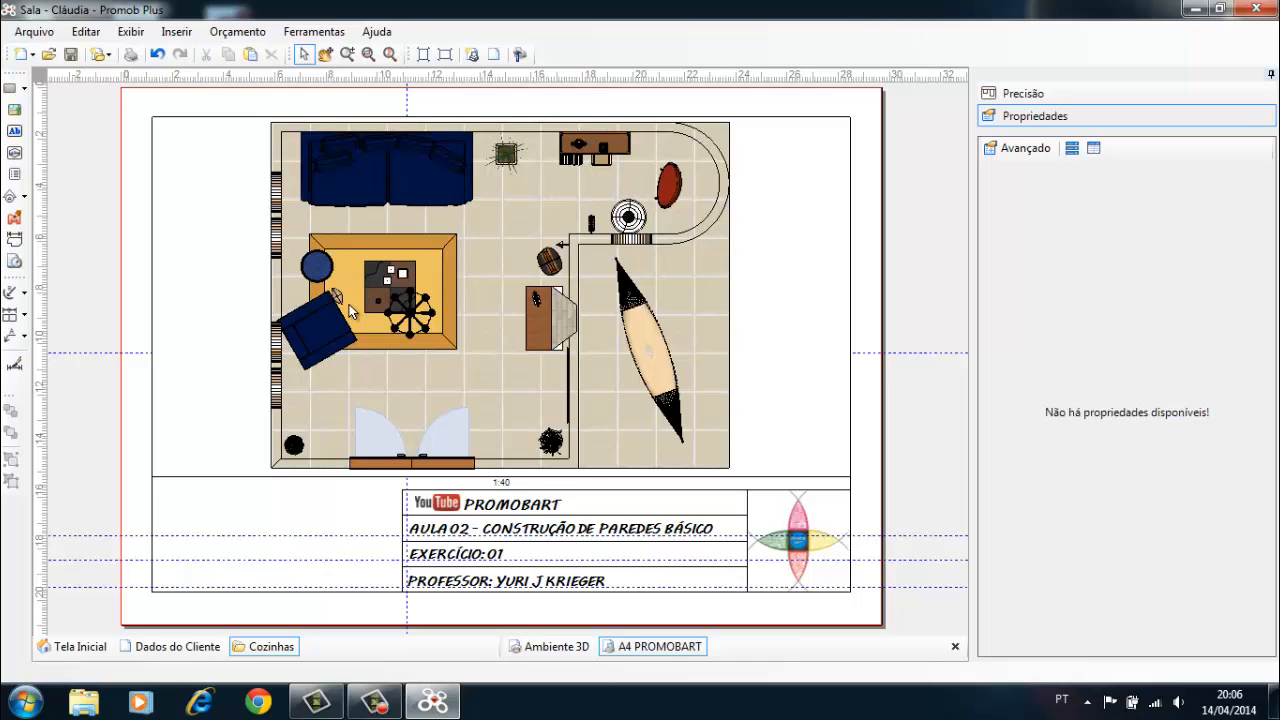
click(375, 703)
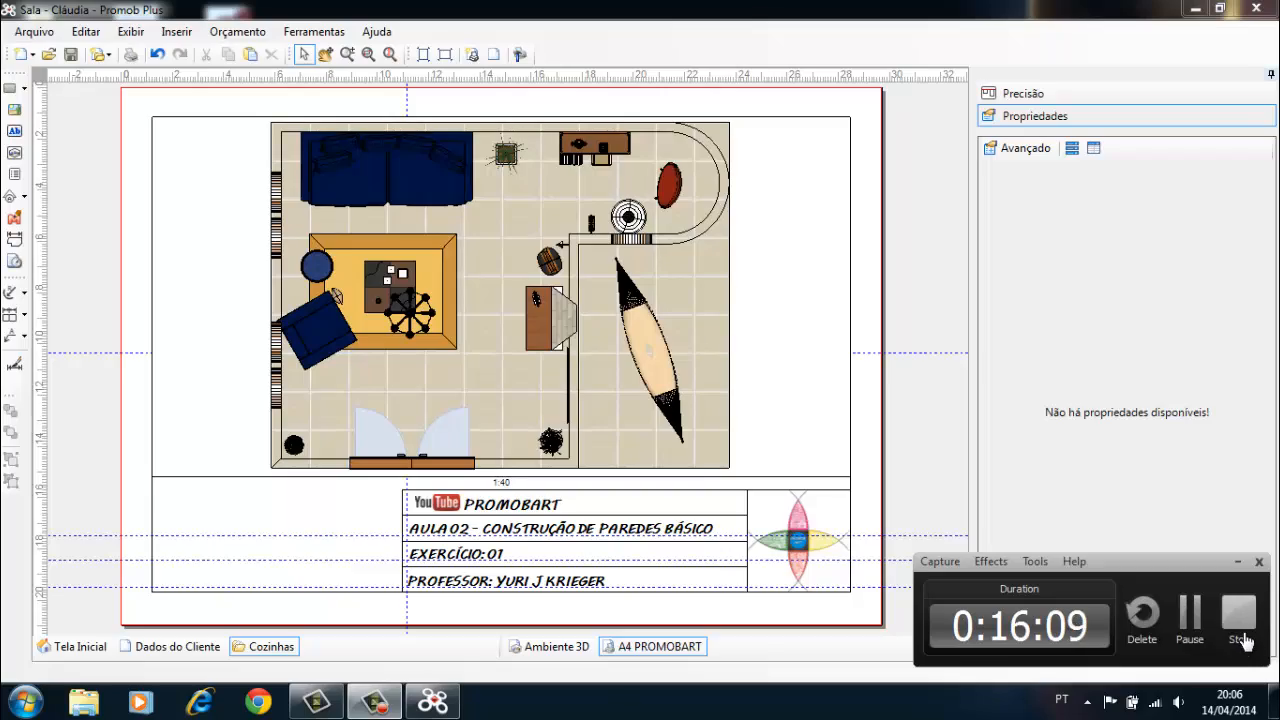
click(1240, 636)
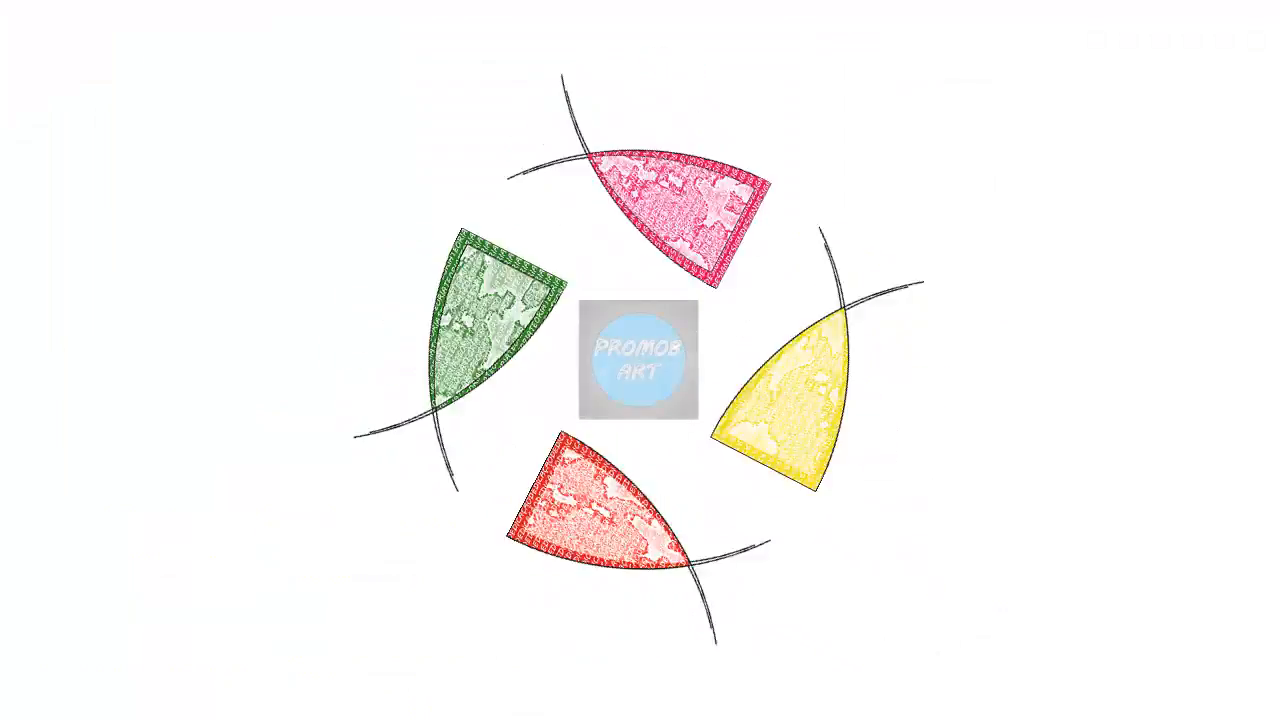